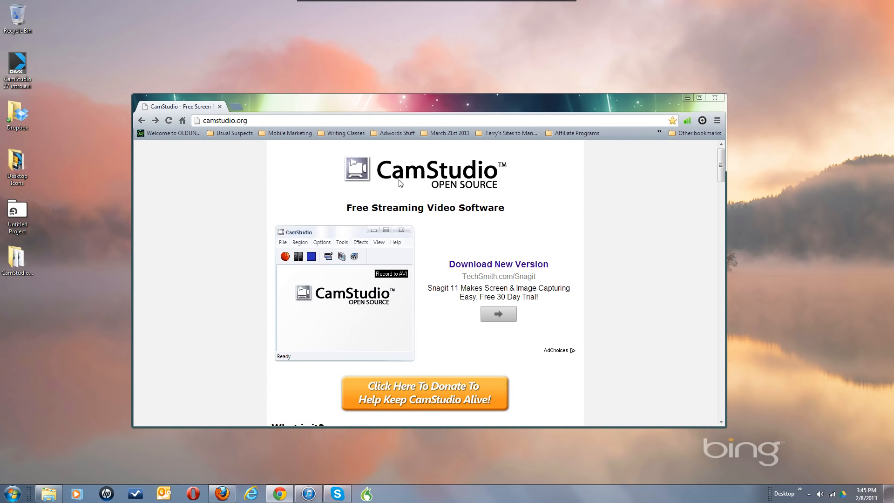
Read through the CamStudio home page down to the download links and the optional CamStudio Lossless Video Codec v1.5 heading.
scroll(537, 229, down, 3)
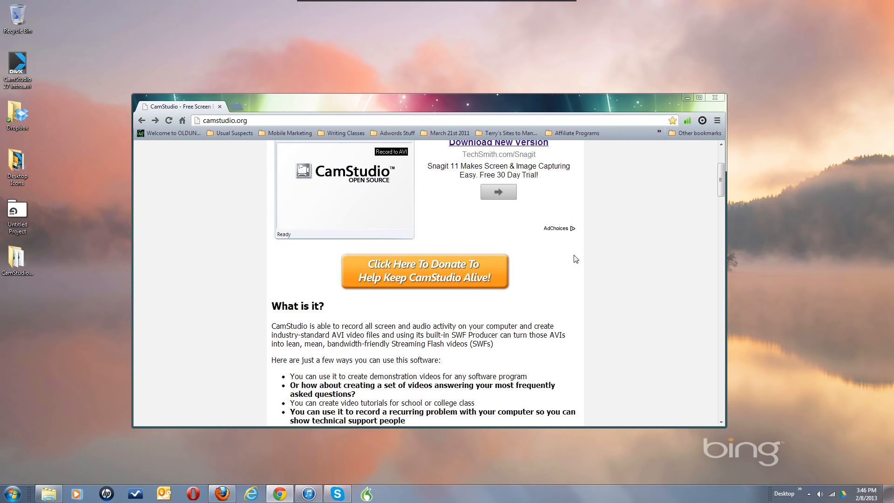
scroll(581, 273, down, 3)
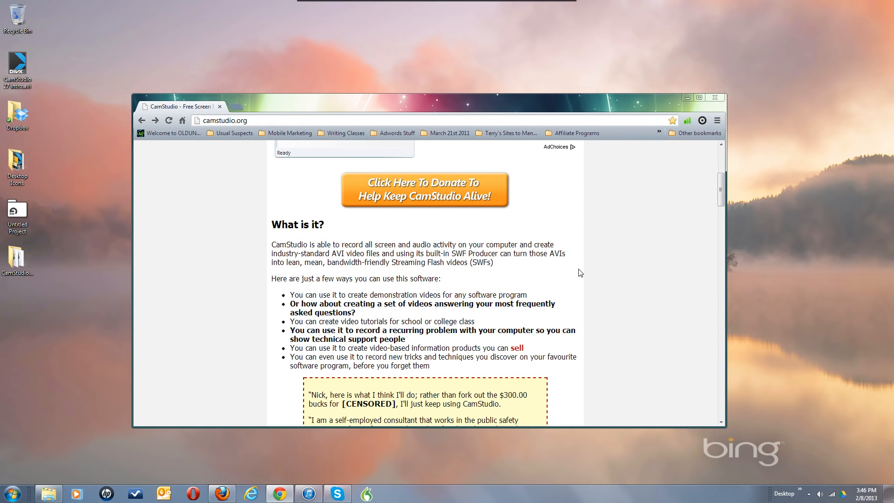
scroll(581, 273, down, 5)
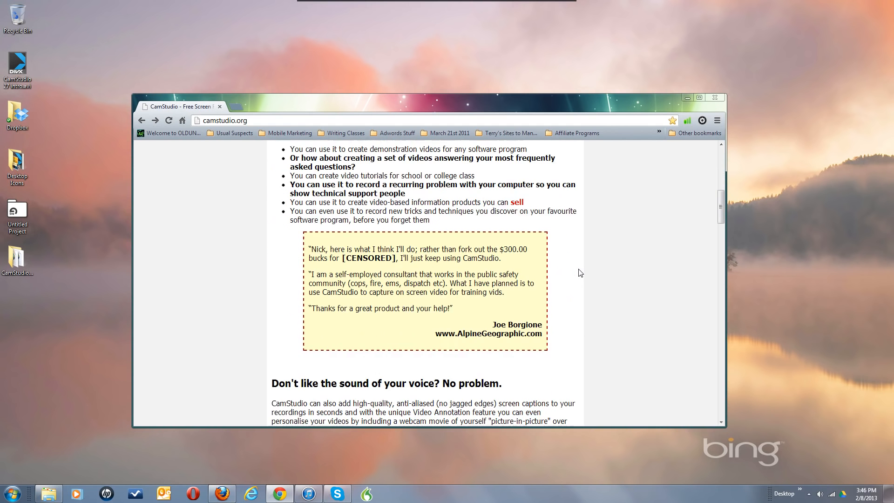
scroll(581, 274, down, 5)
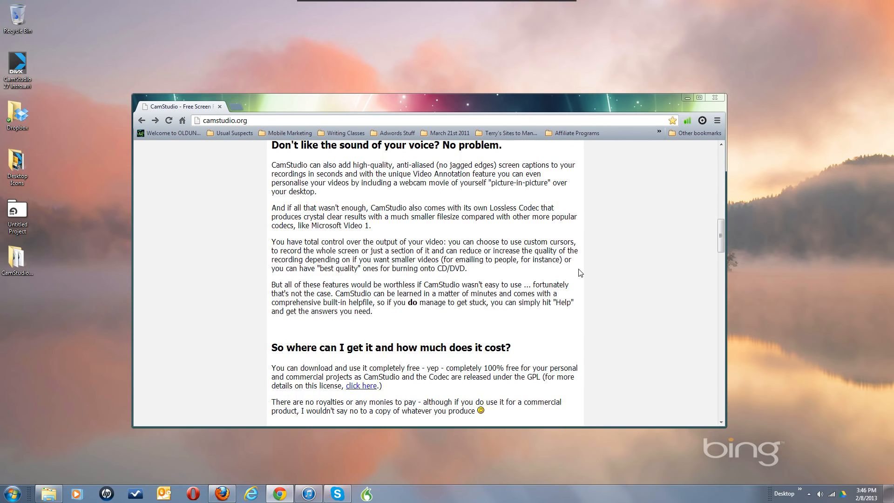
scroll(580, 274, down, 4)
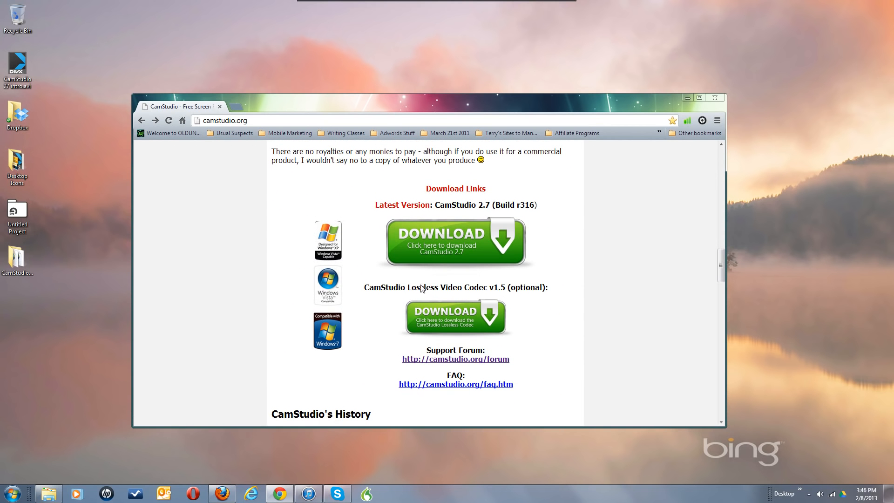
double_click(465, 287)
triple_click(464, 286)
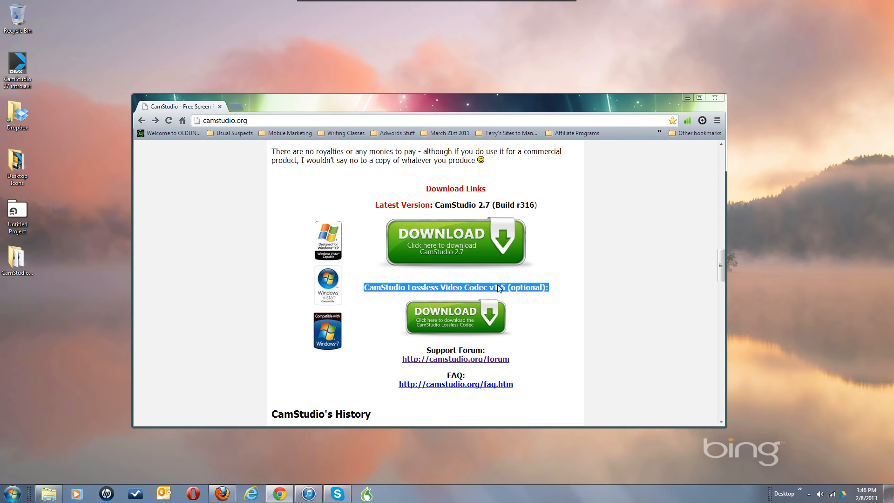
click(614, 288)
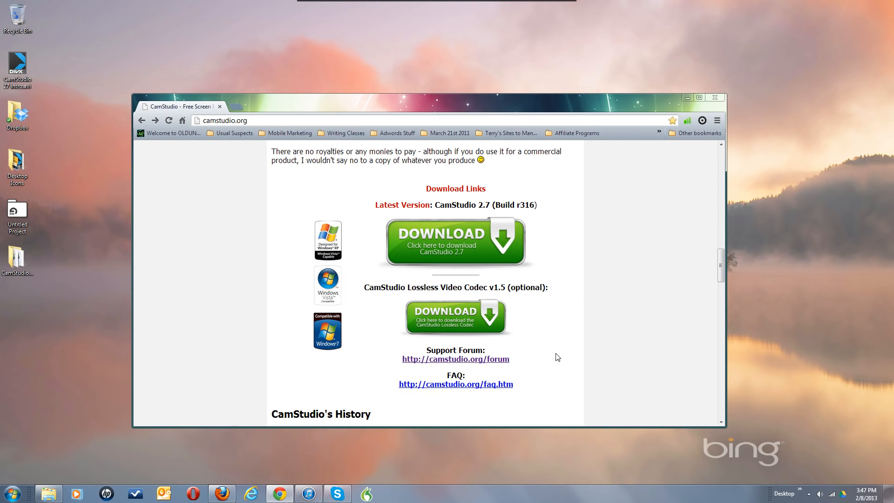
Download CamStudio 2.7 (Build r316) from the download links and run the downloaded installer.
scroll(586, 336, up, 1)
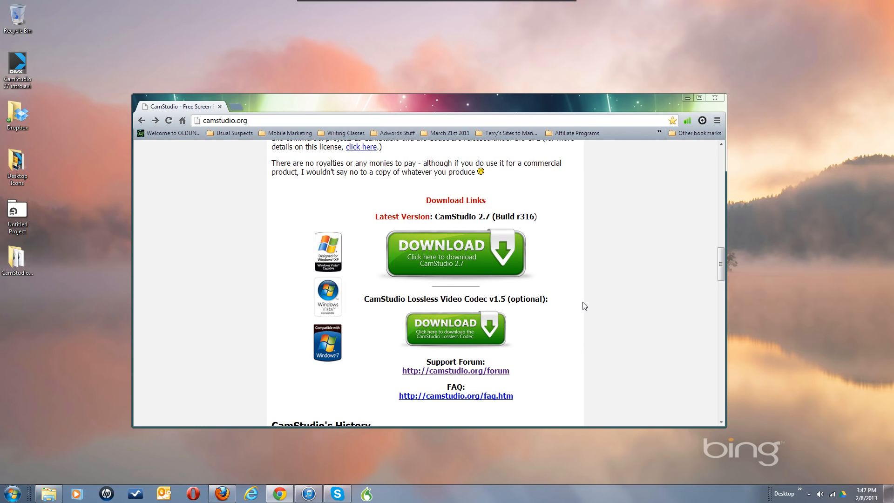
scroll(585, 306, up, 1)
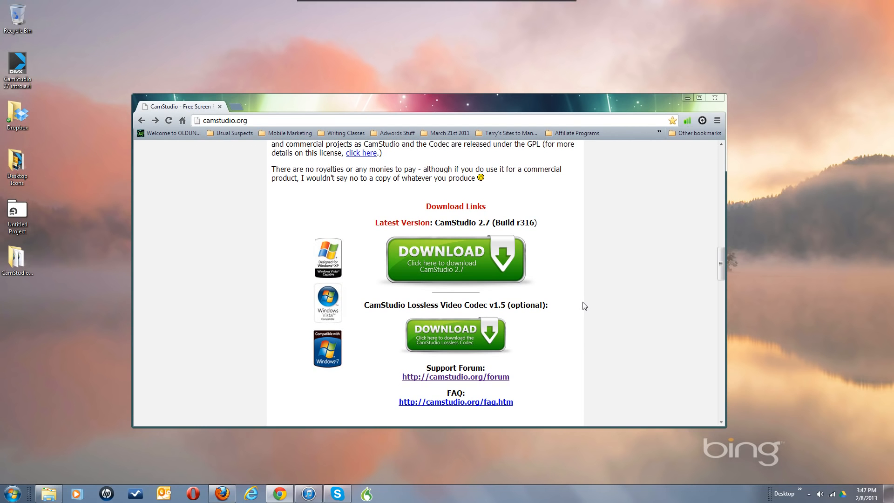
click(502, 256)
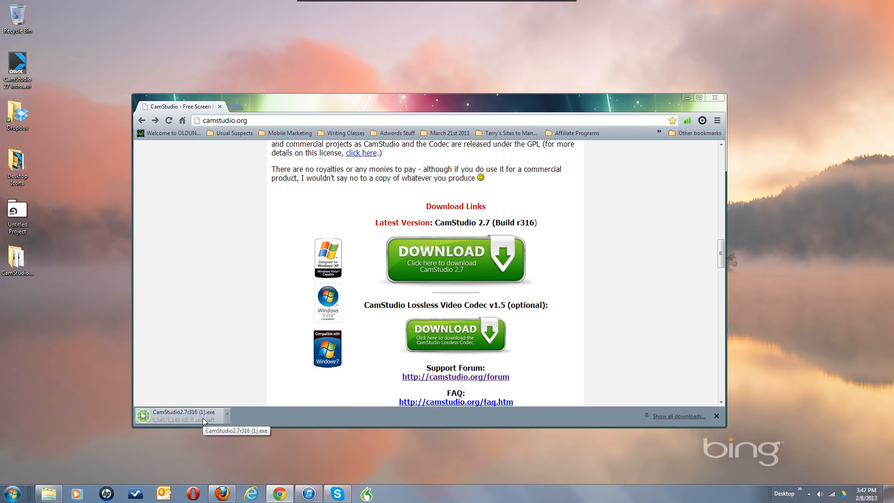
click(180, 418)
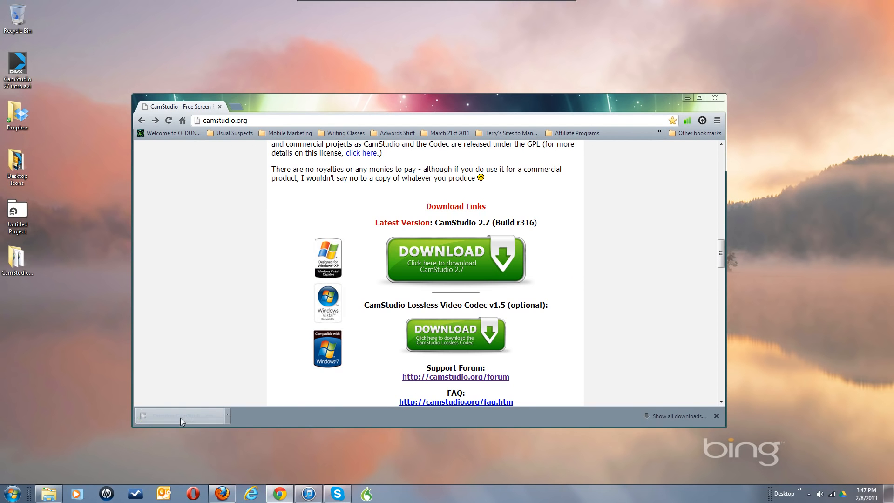
click(468, 251)
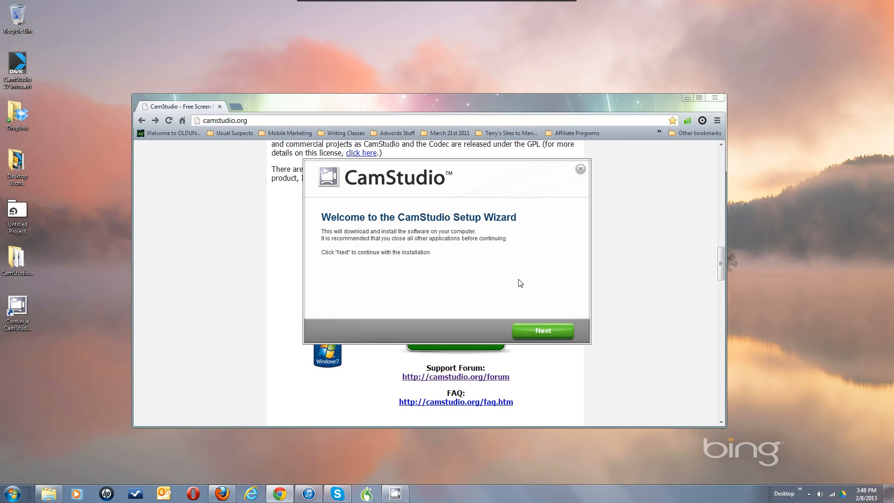
Proceed through the CamStudio Setup Wizard's welcome and licence pages and decline the DealPly browser app offer.
click(541, 332)
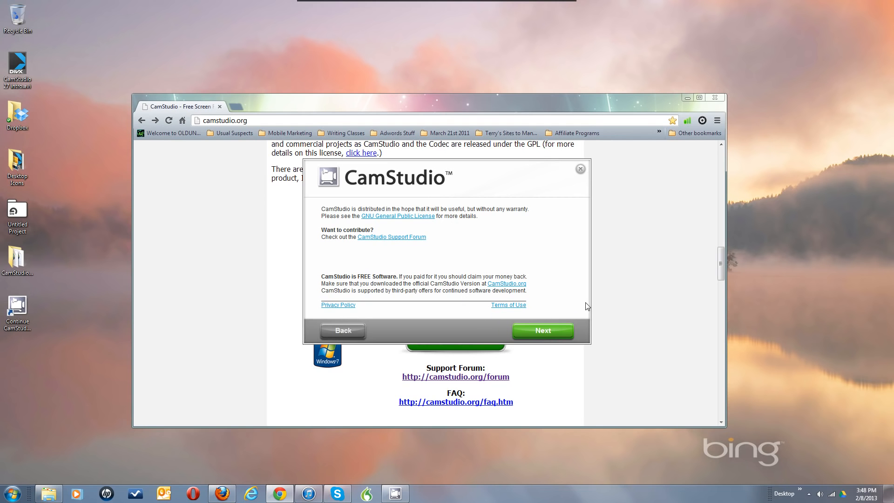
click(543, 331)
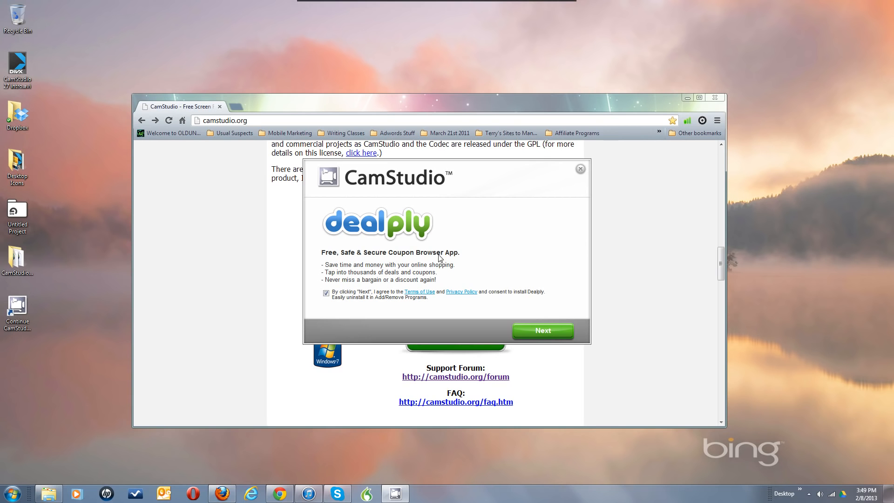
click(327, 294)
click(542, 333)
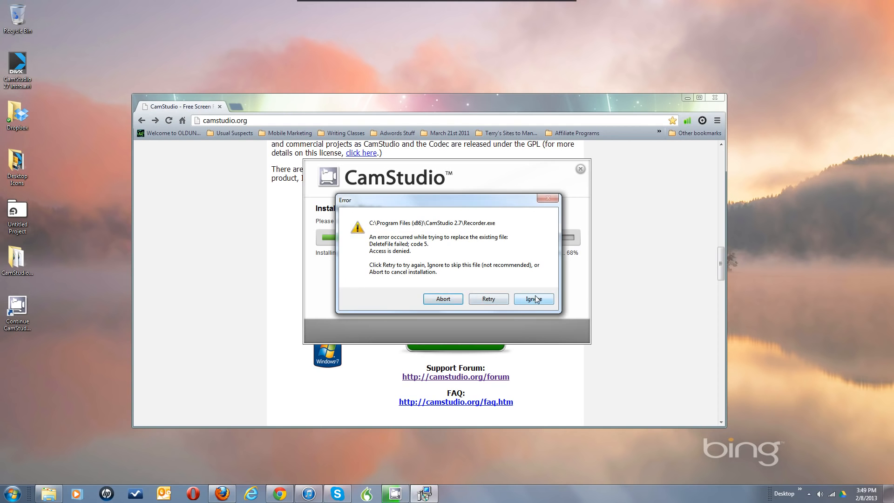
Continue the installation by skipping the replacement of the existing Recorder.exe and CamHook.dll files.
click(535, 299)
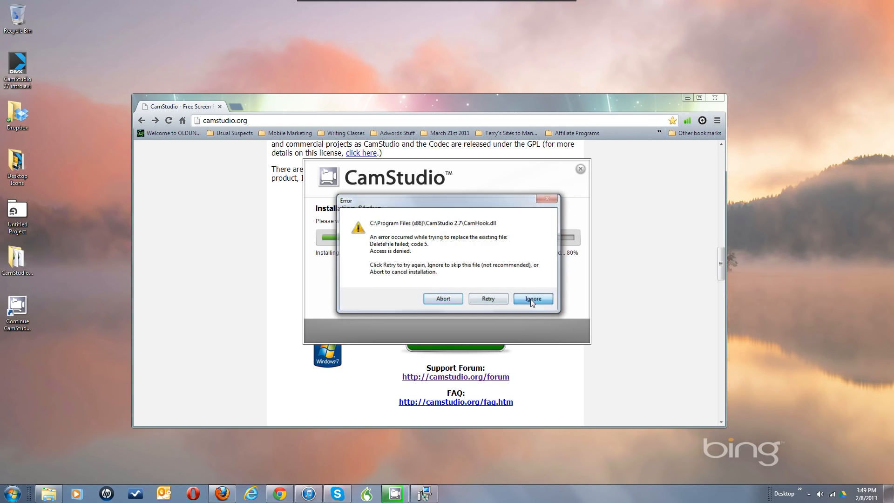
click(533, 301)
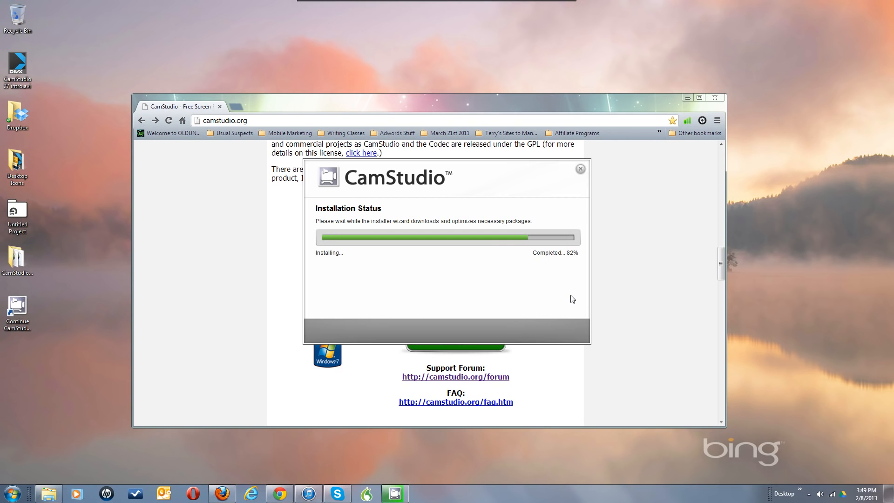
click(525, 301)
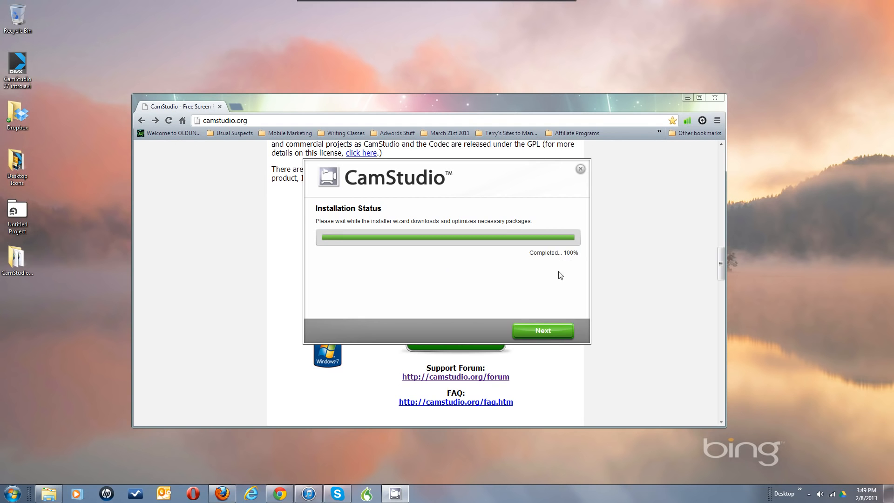
Finish the CamStudio setup with launching the application on exit turned off.
click(543, 330)
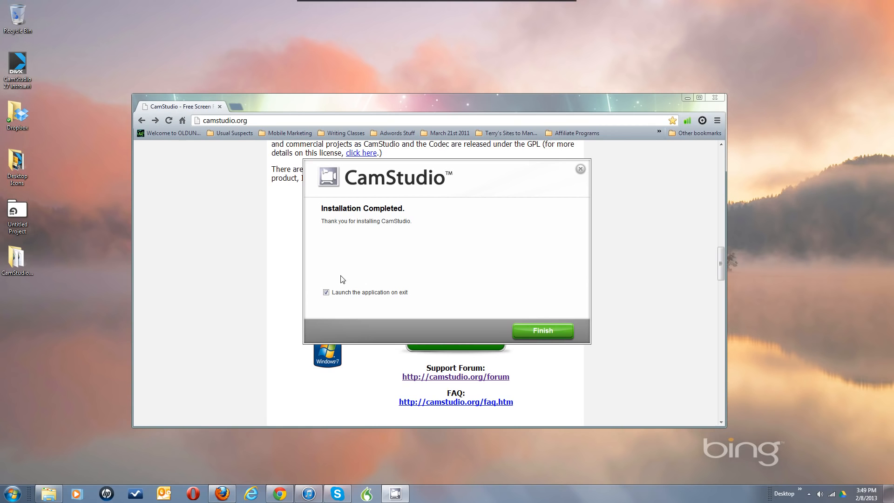
click(326, 294)
click(554, 331)
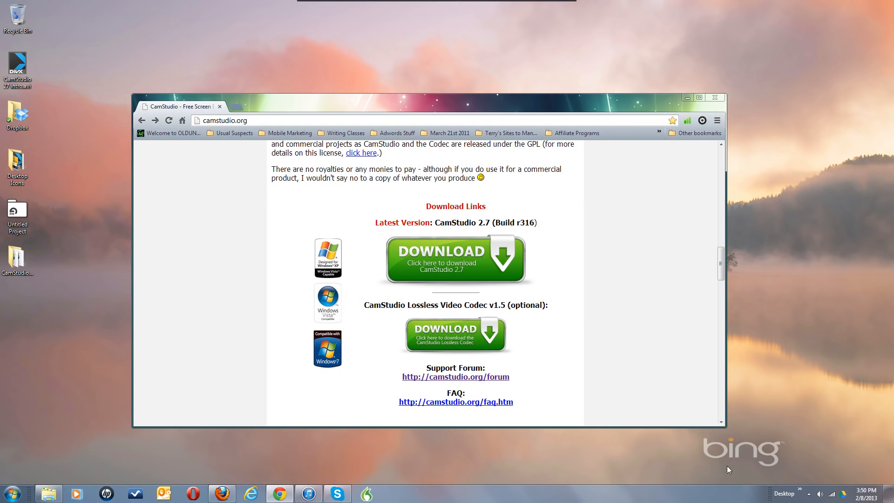
Bring up the running CamStudio recorder window and check its version in the About information.
click(809, 494)
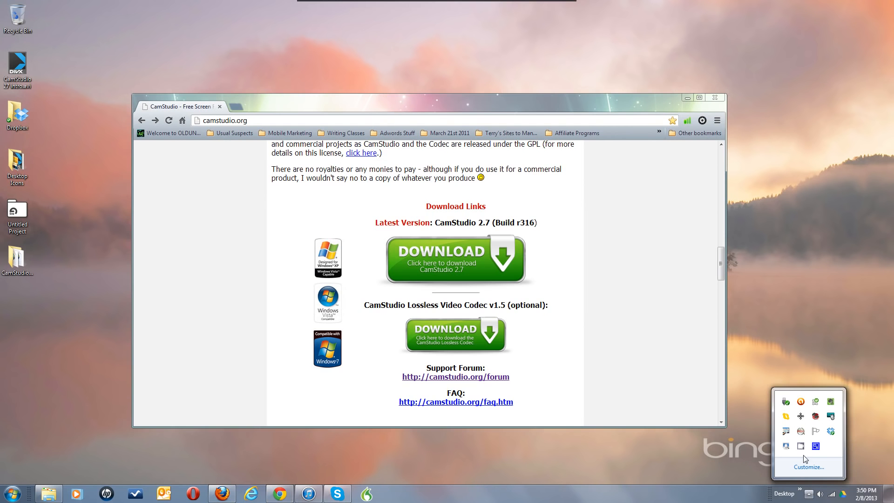
click(800, 446)
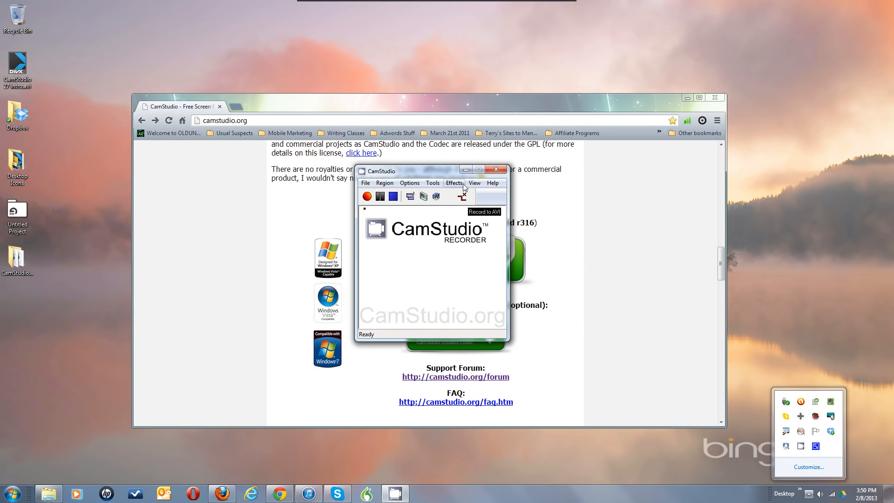
click(497, 184)
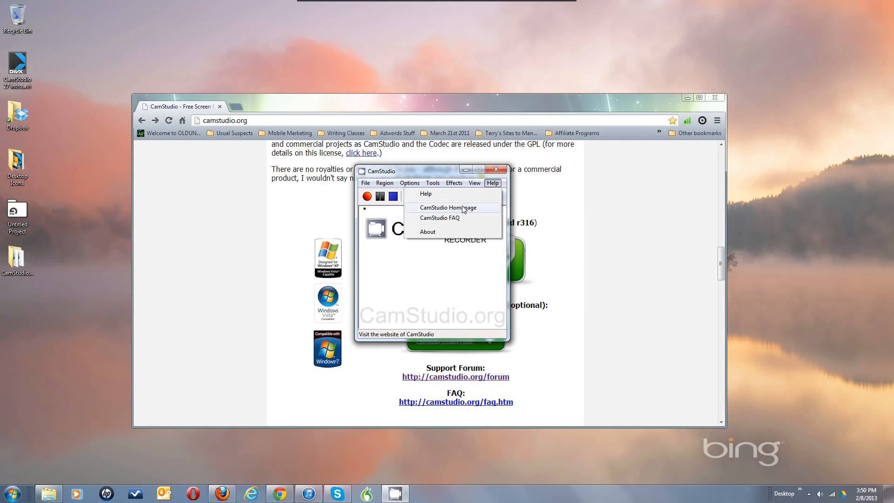
click(428, 232)
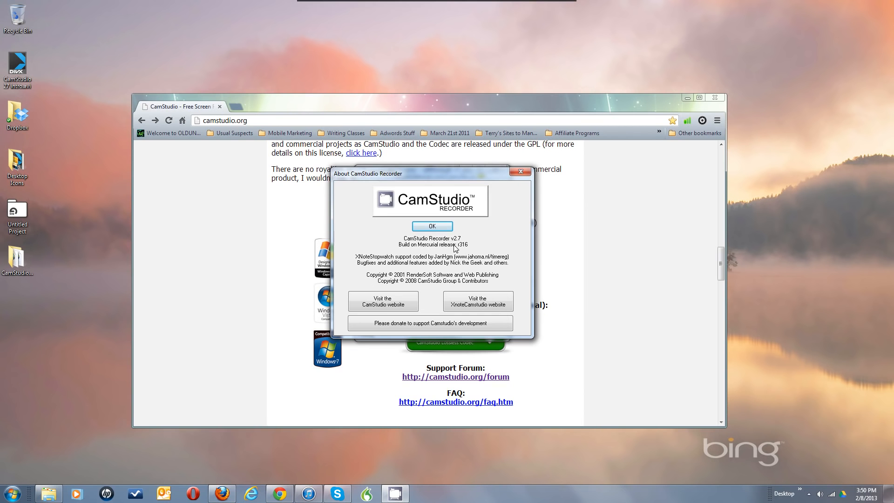
click(434, 228)
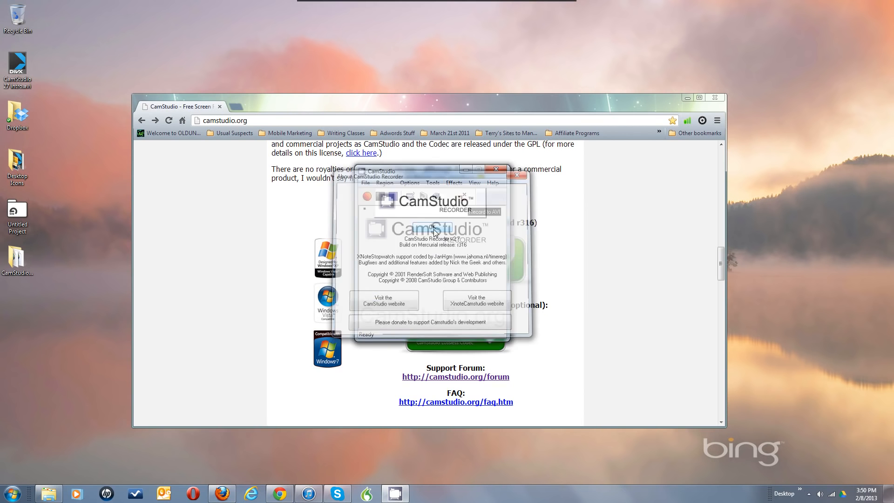
View the online CamStudio FAQ from the recorder, and minimize the Firefox window showing it.
click(492, 183)
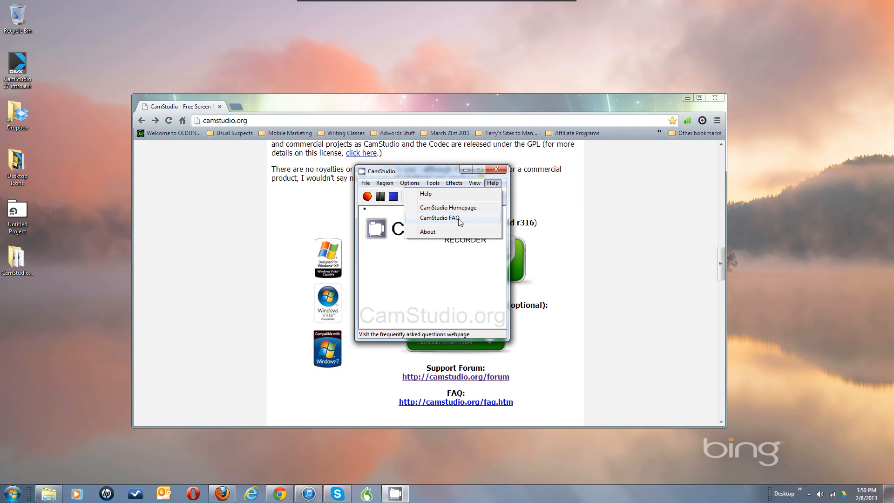
click(459, 219)
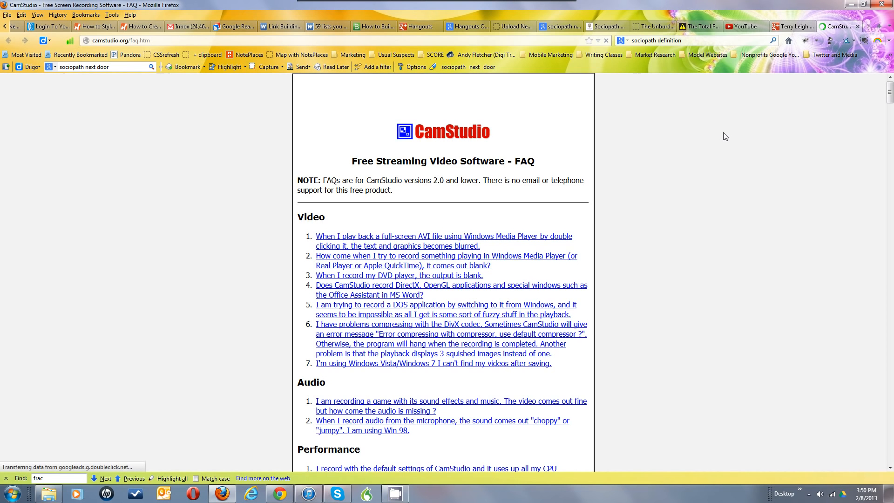
click(853, 4)
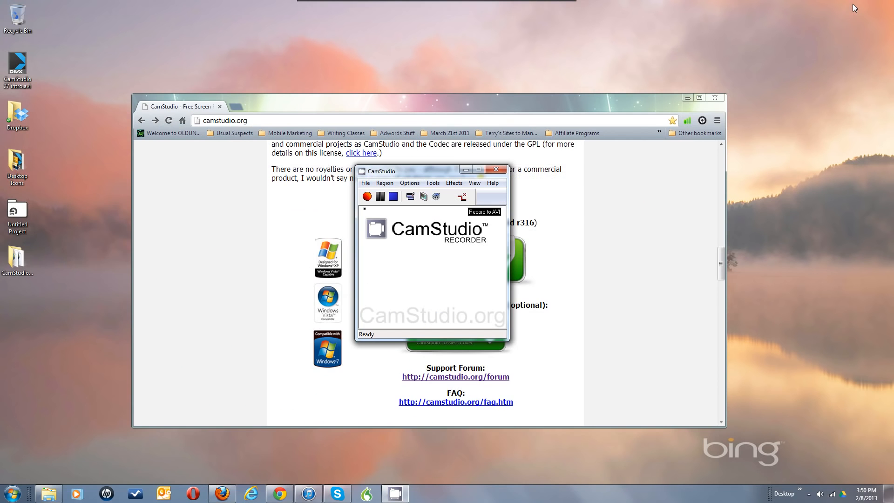
Try to open the CamStudio recorder's built-in help.
click(492, 184)
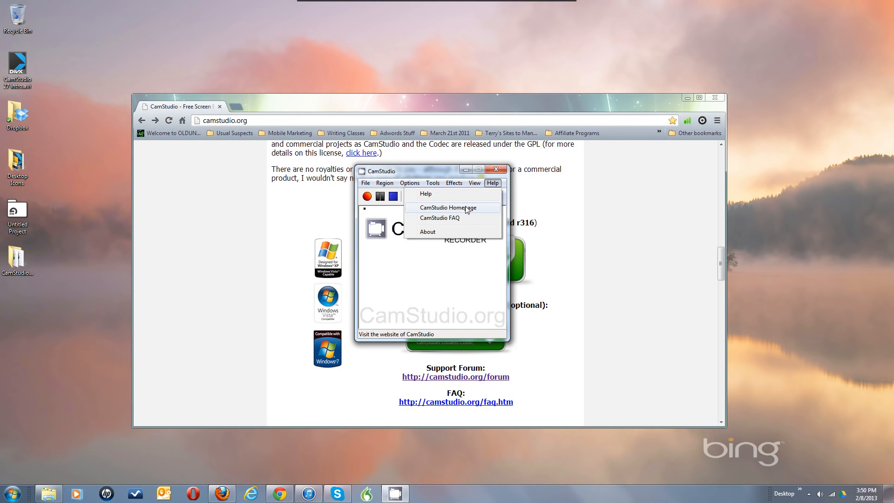
click(440, 266)
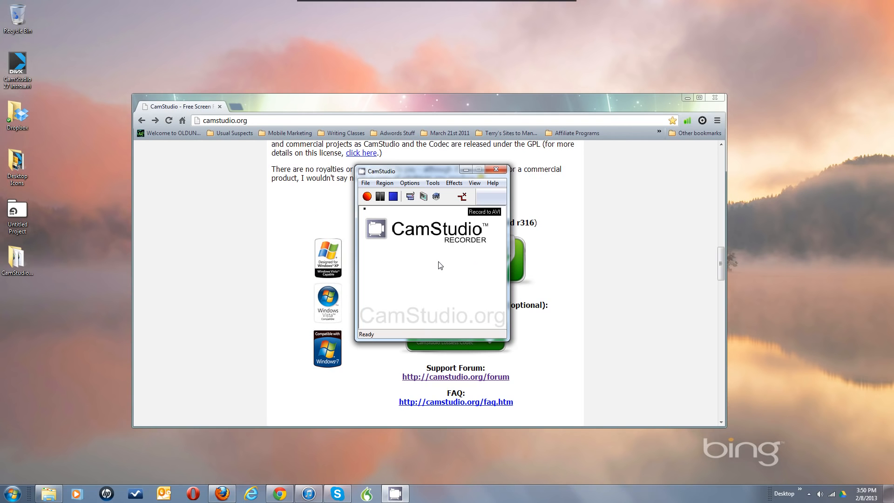
click(493, 183)
click(460, 195)
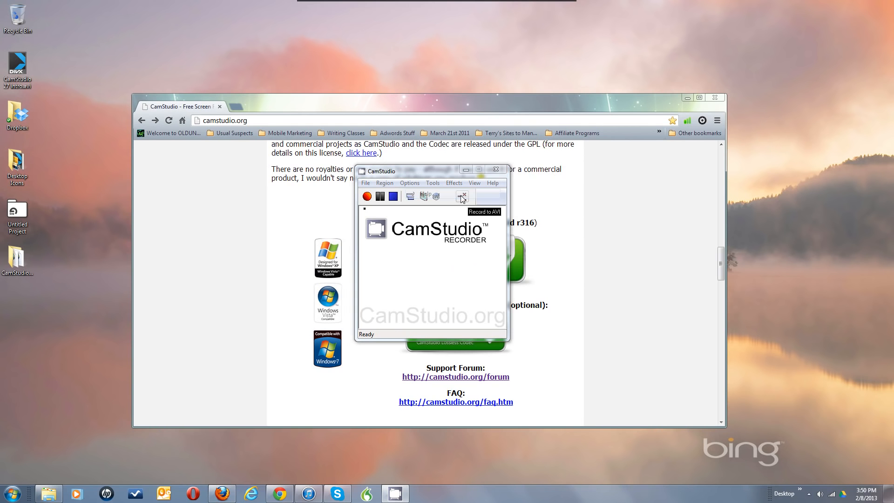
click(447, 267)
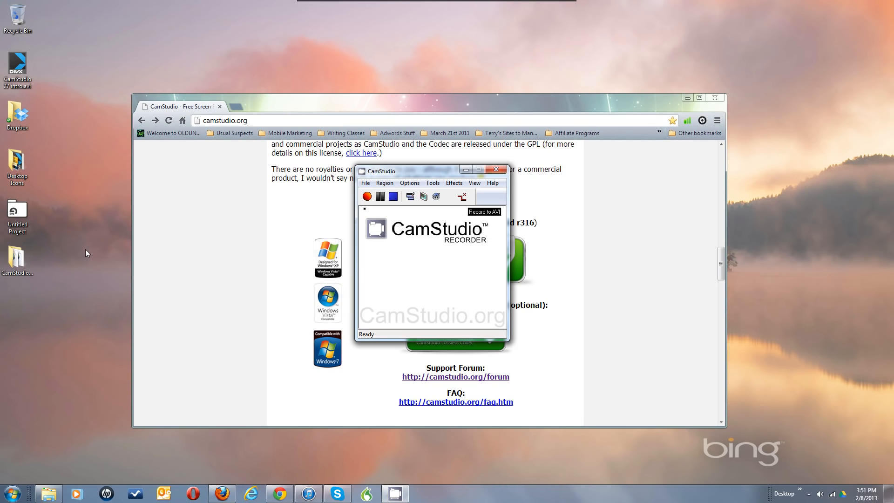
View the contents of the desktop folder CamStudio20HelpFiles in Chrome, and return to the CamStudio recorder window.
drag(17, 258, 285, 245)
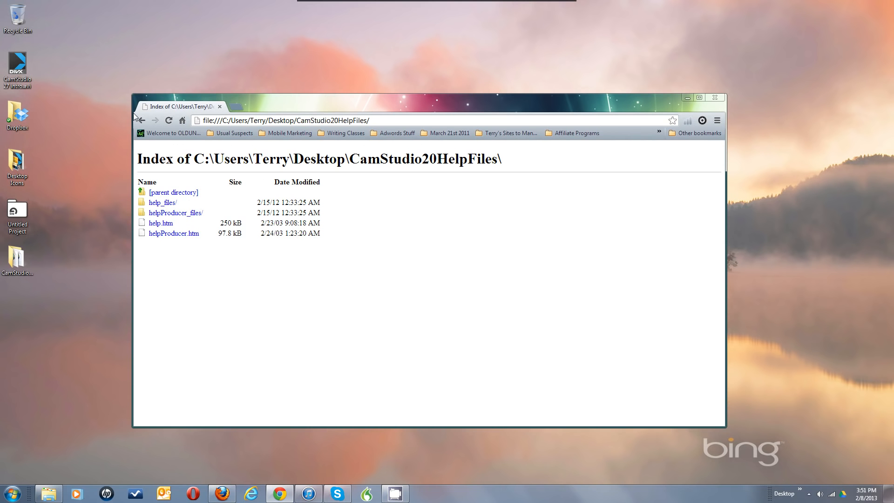
click(143, 120)
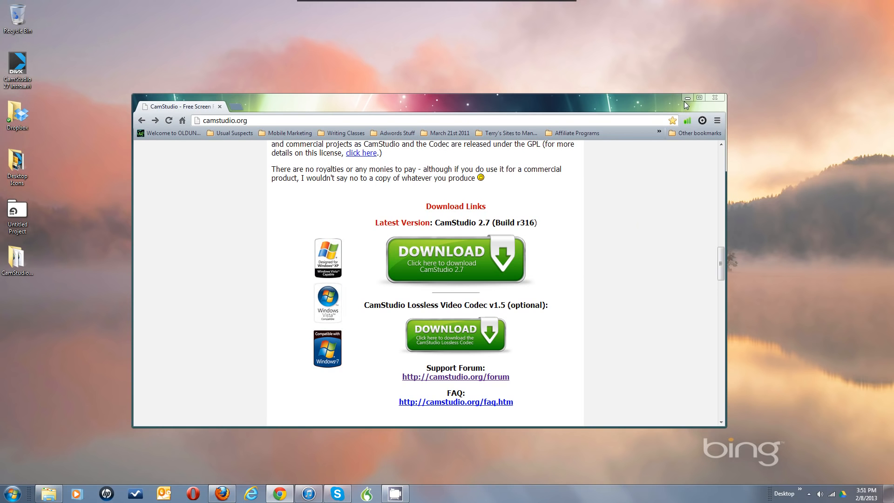
click(395, 493)
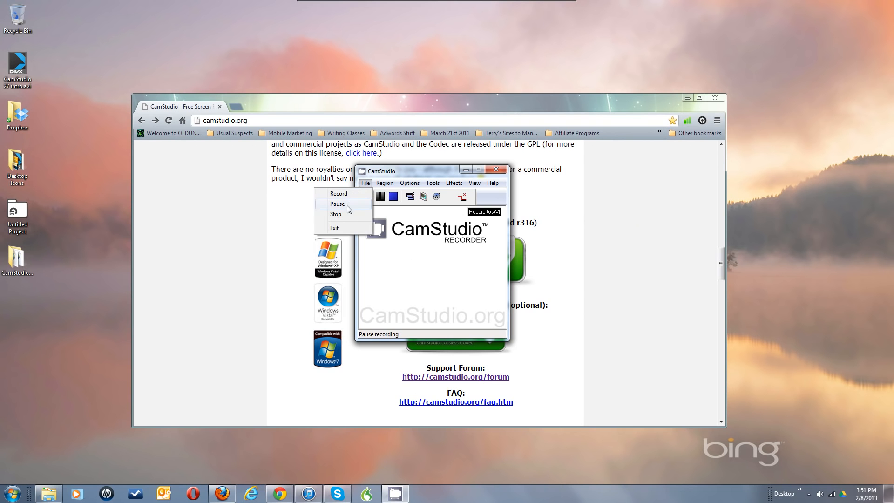
Cycle the CamStudio recorder window through its compact and buttons-only views, back to the normal view.
click(388, 173)
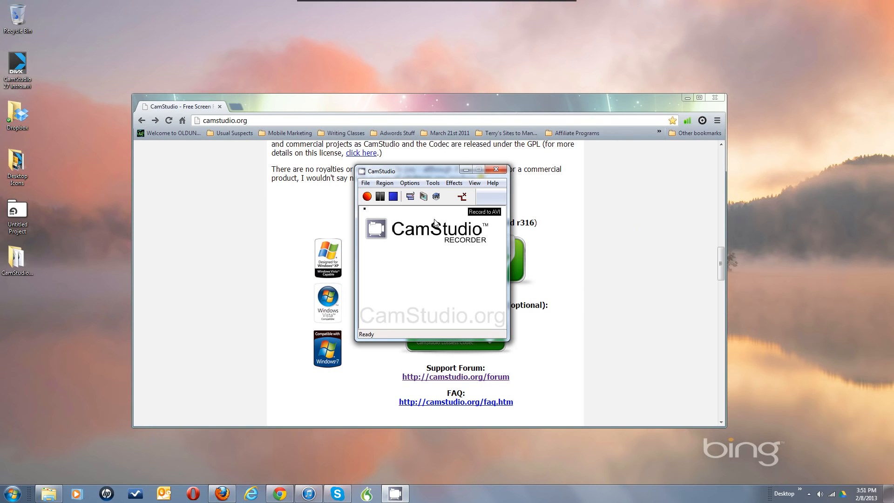
click(410, 196)
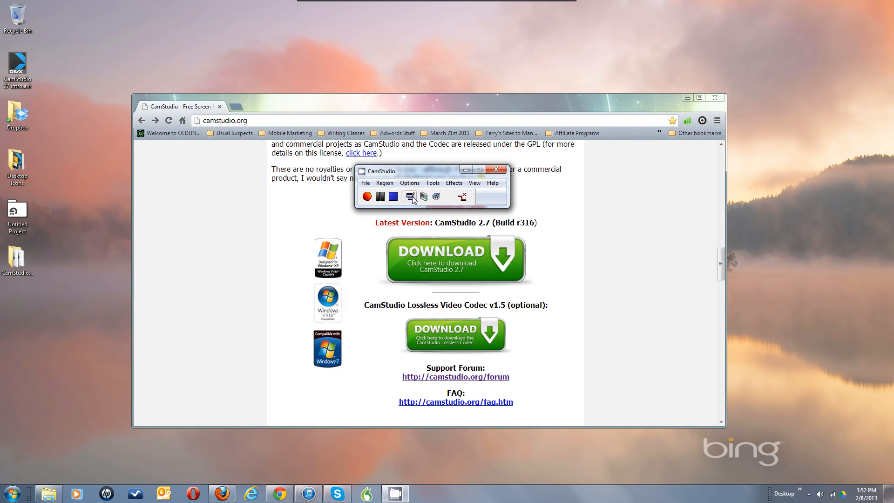
click(411, 196)
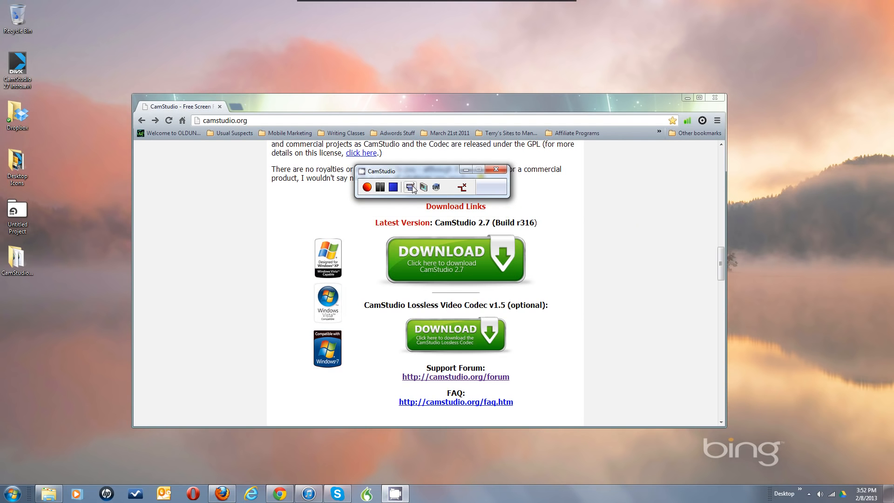
click(412, 187)
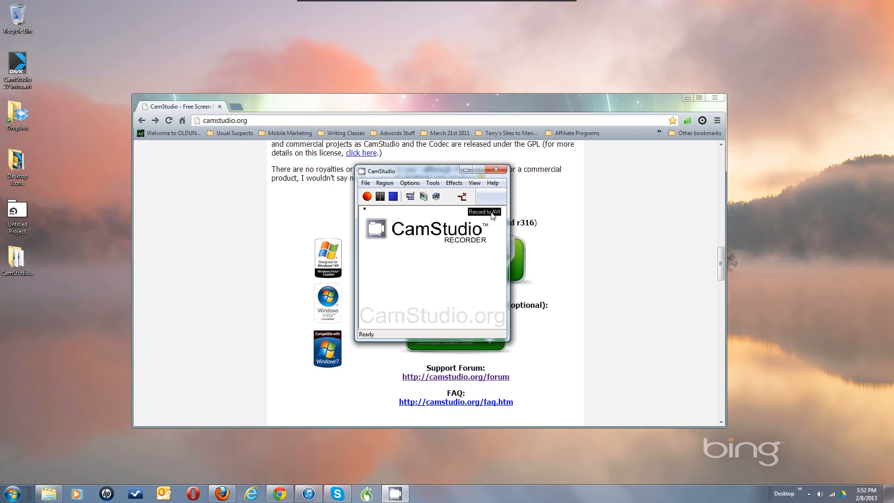
Enable displaying the conversion options before generating SWF in the Record to Flash options.
click(437, 197)
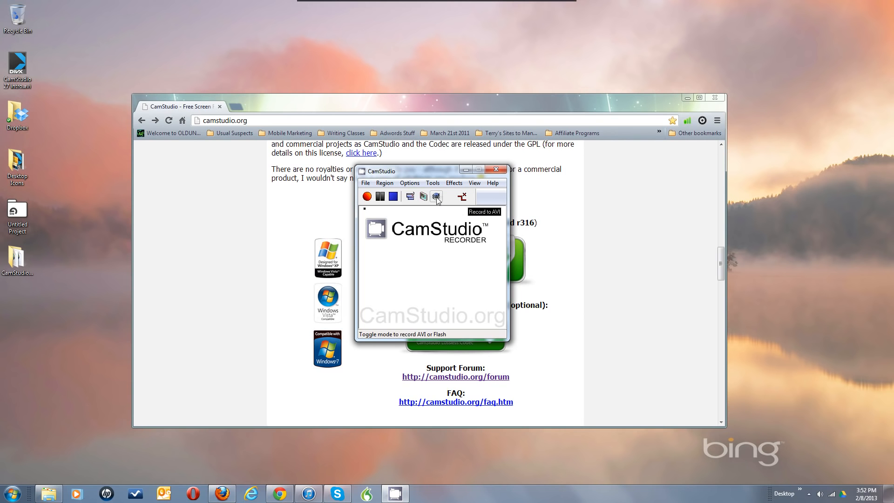
click(408, 184)
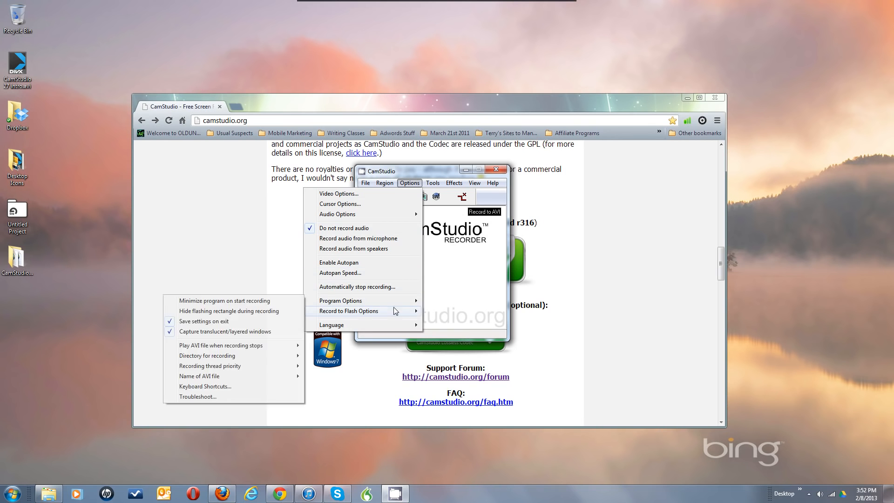
mouse_move(395, 311)
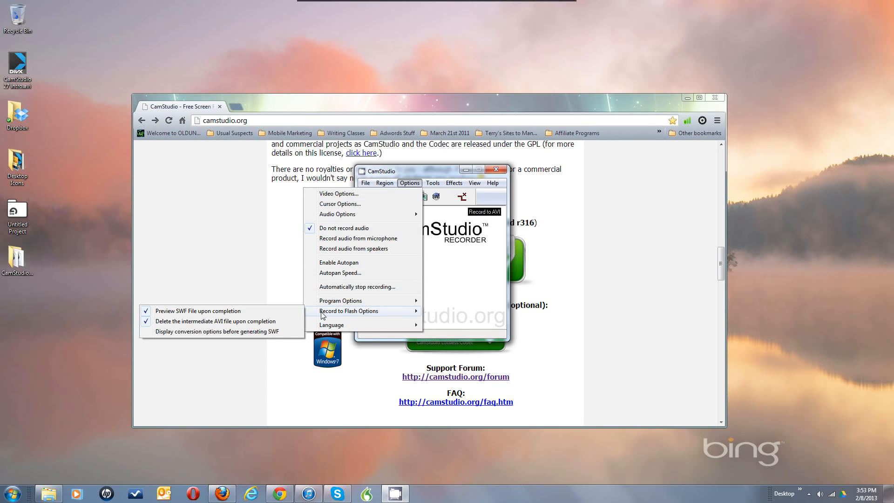
click(239, 333)
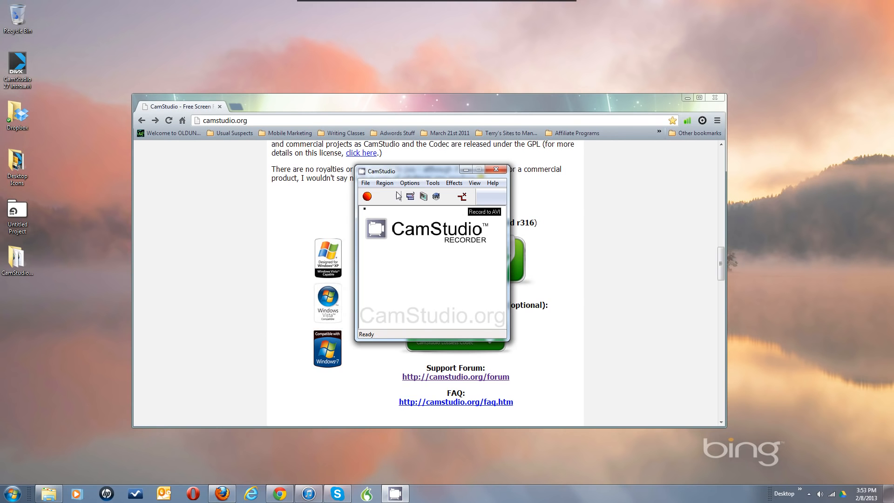
Turn off deletion of the intermediate AVI file upon completion in the Record to Flash options, and check the setting.
click(410, 183)
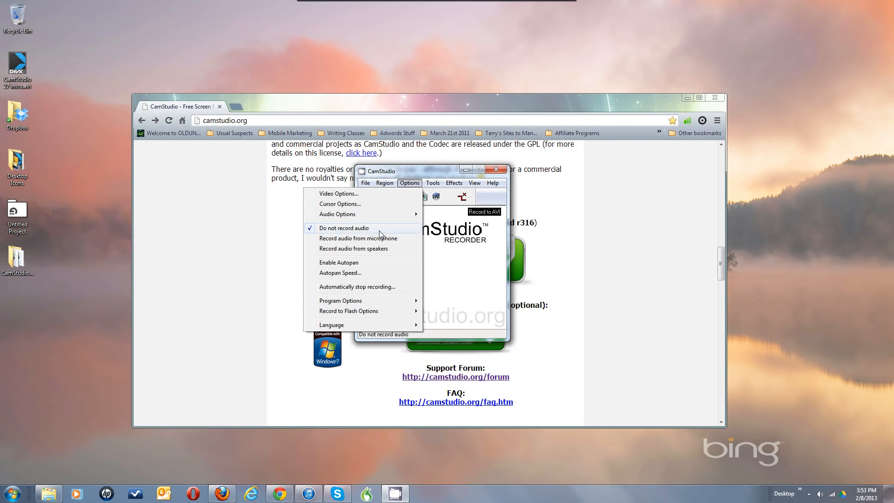
mouse_move(365, 311)
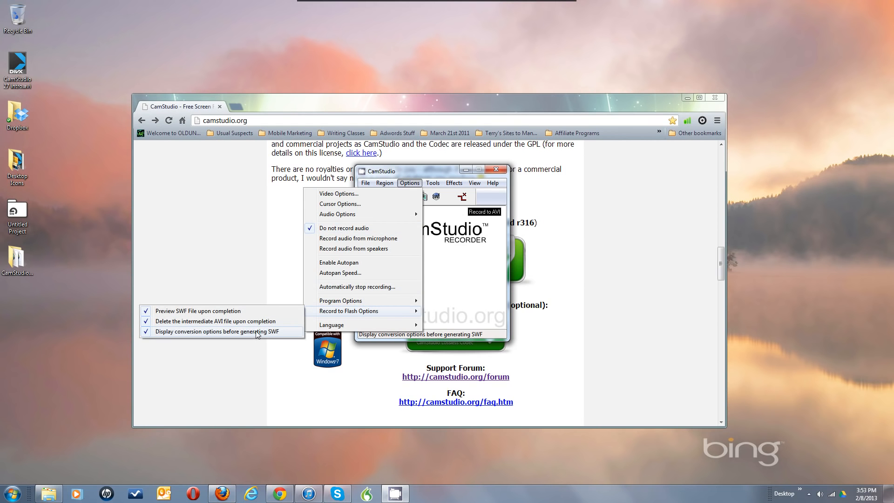
click(229, 321)
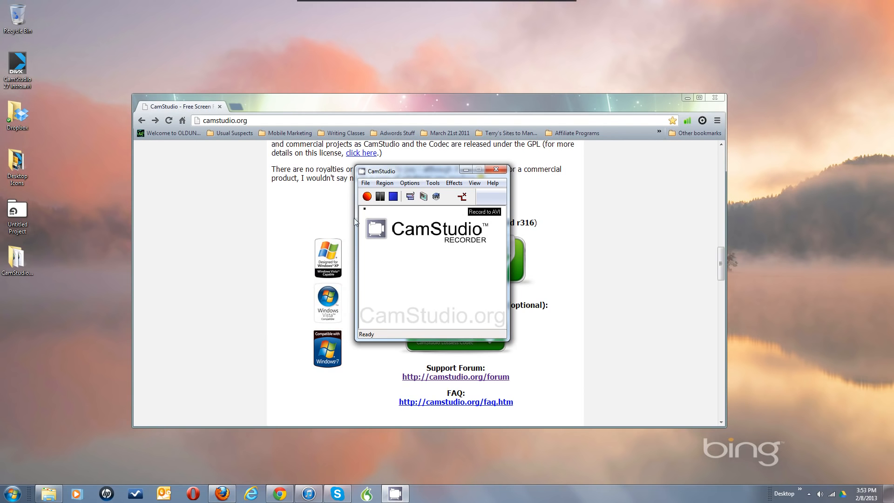
click(406, 184)
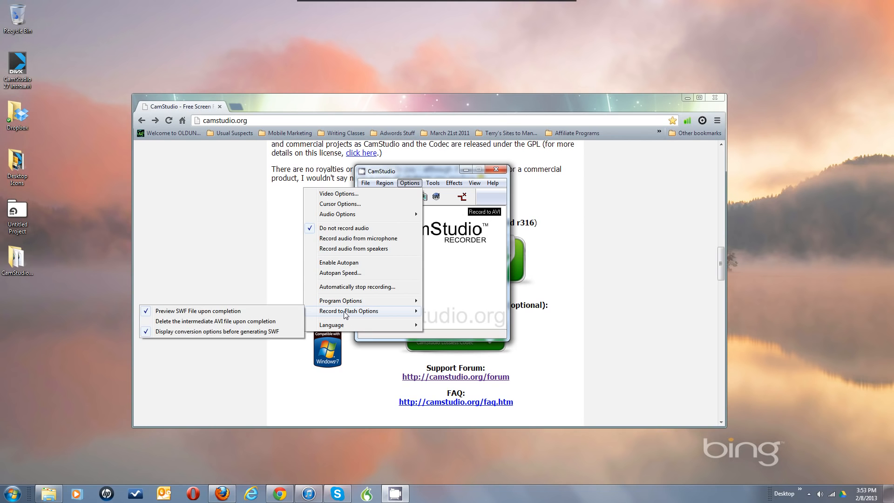
key(Escape)
key(Escape)
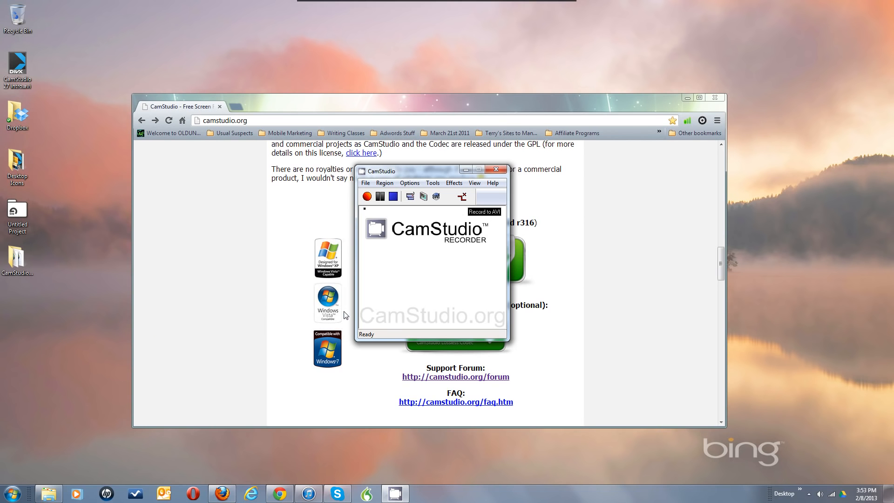
click(408, 184)
key(Escape)
key(Escape)
click(410, 183)
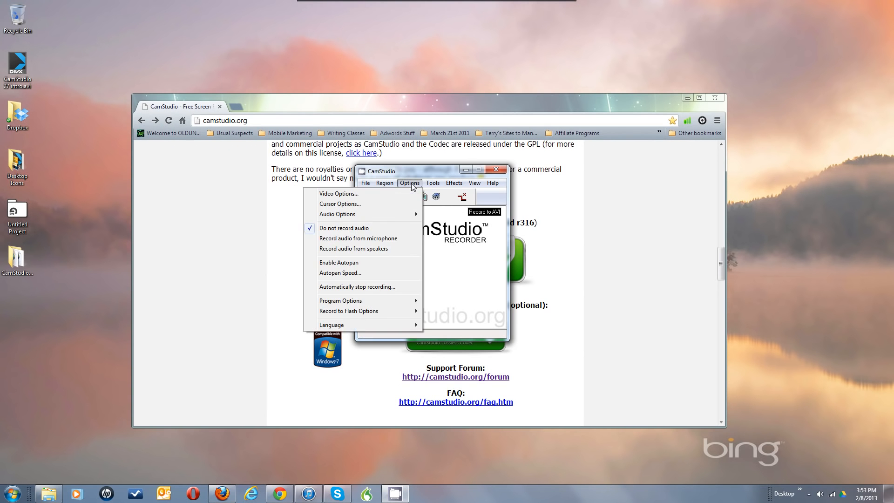
click(361, 313)
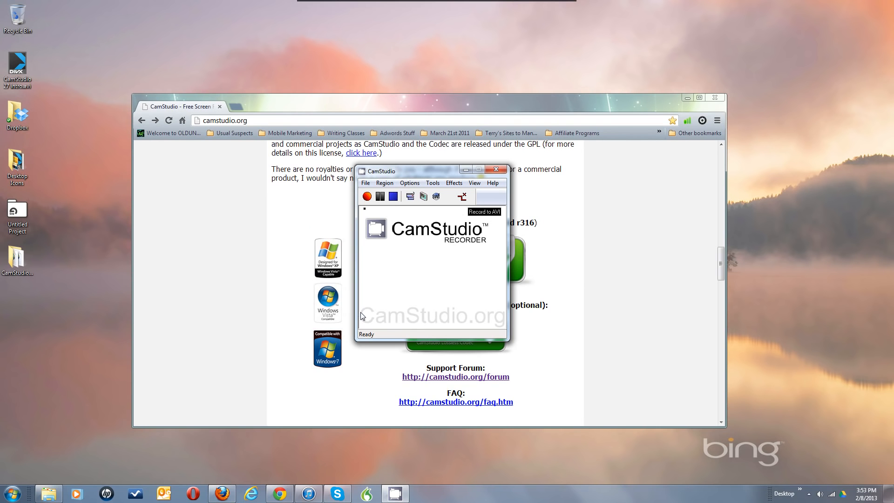
click(408, 185)
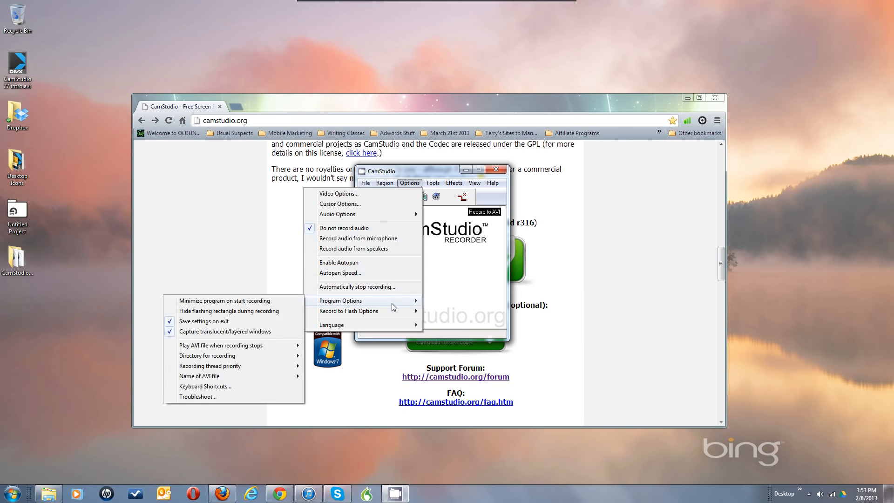
click(481, 269)
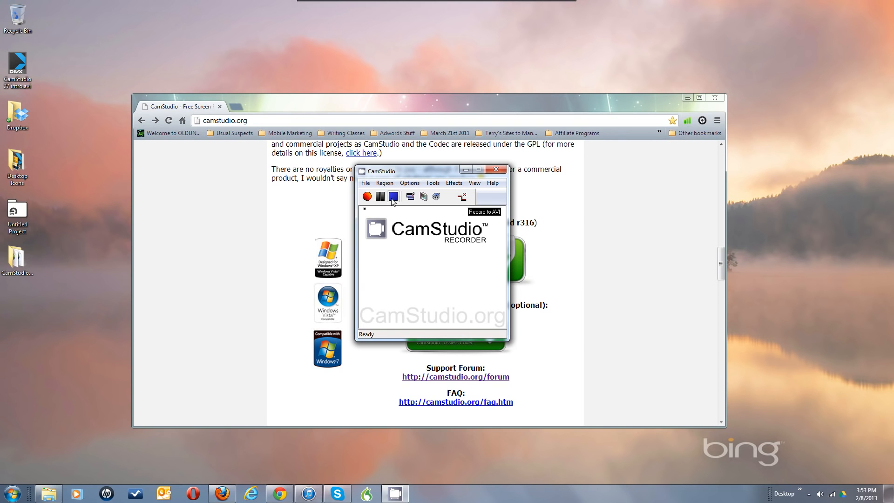
Set the recorder's fixed capture region to a width of 1280 and a height of 720.
click(384, 184)
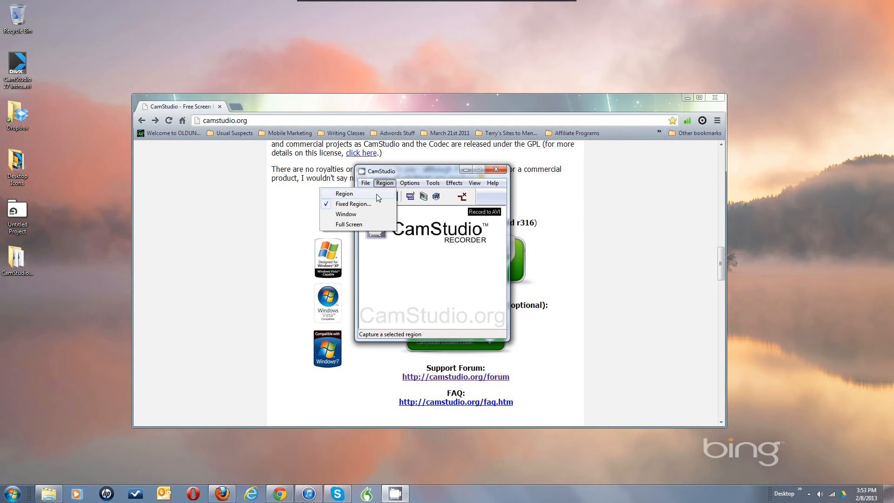
click(368, 205)
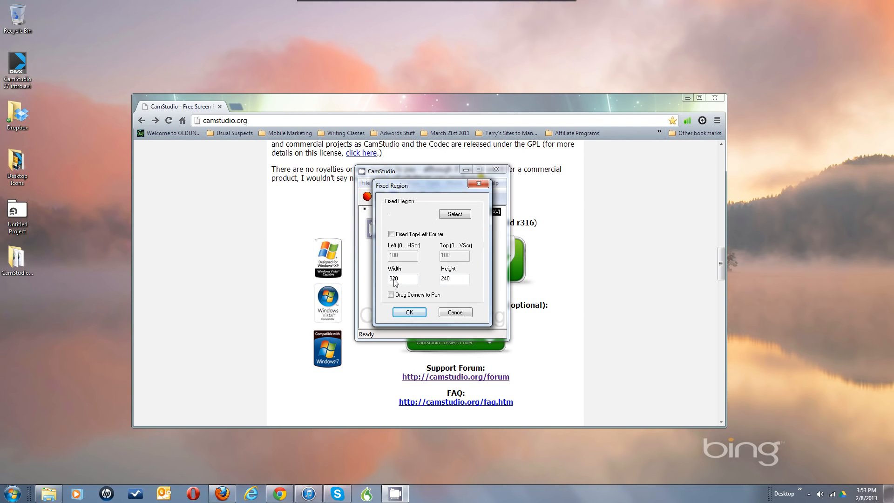
double_click(448, 279)
double_click(408, 282)
click(448, 281)
double_click(399, 281)
text(1280)
double_click(449, 280)
text(72)
click(418, 313)
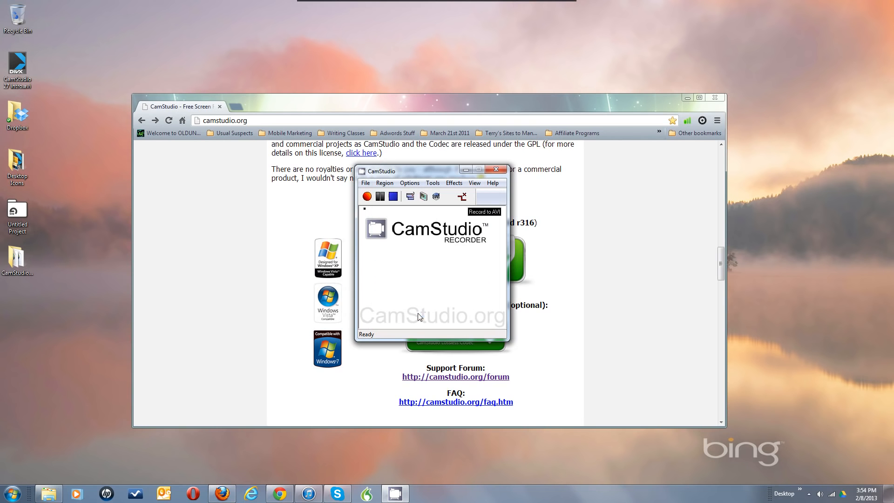
Switch to the Chrome window and resize it with the 1280X720 preset.
right_click(409, 93)
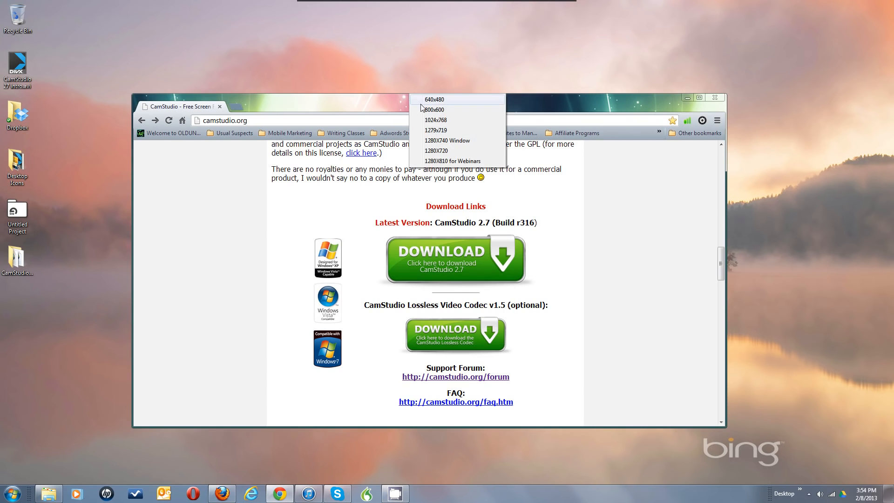
click(431, 152)
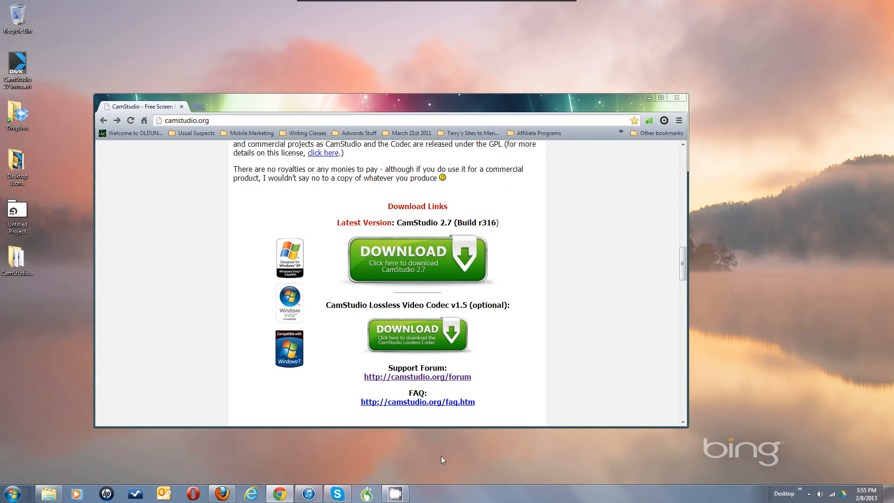
Return to CamStudio and fix the capture region's top-left corner at 200 from the left and 200 from the top.
click(400, 494)
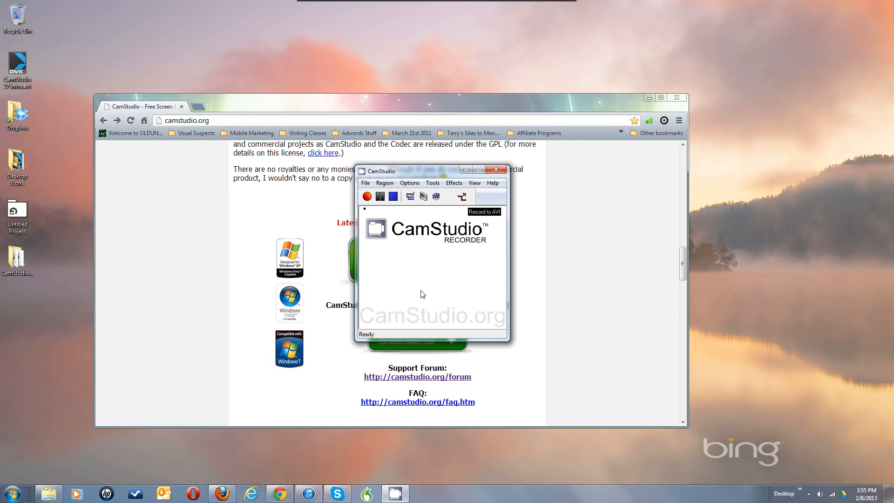
click(385, 183)
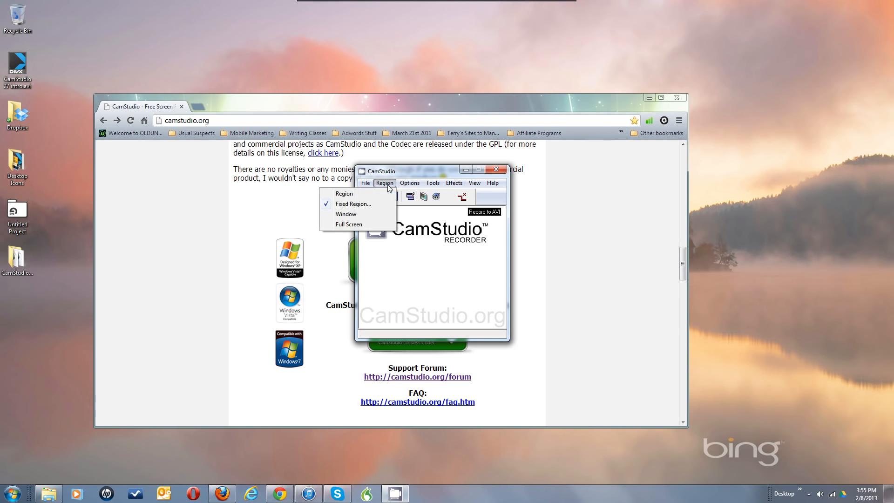
click(369, 206)
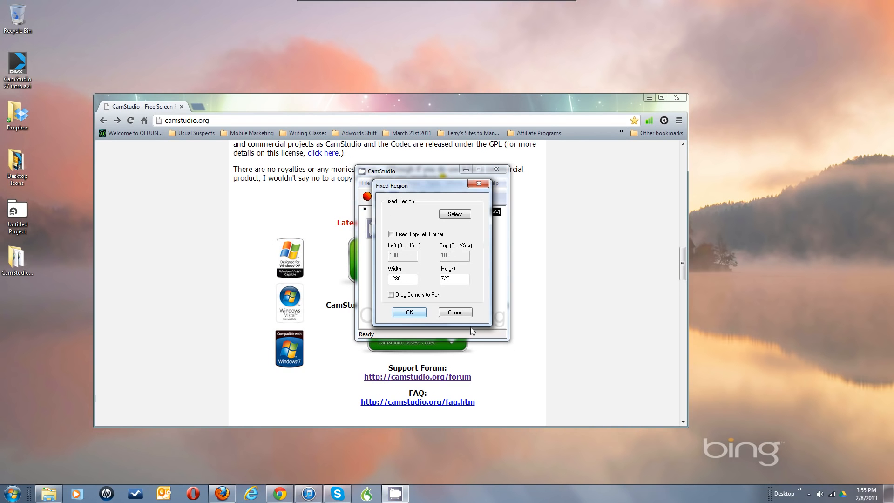
click(391, 295)
click(392, 234)
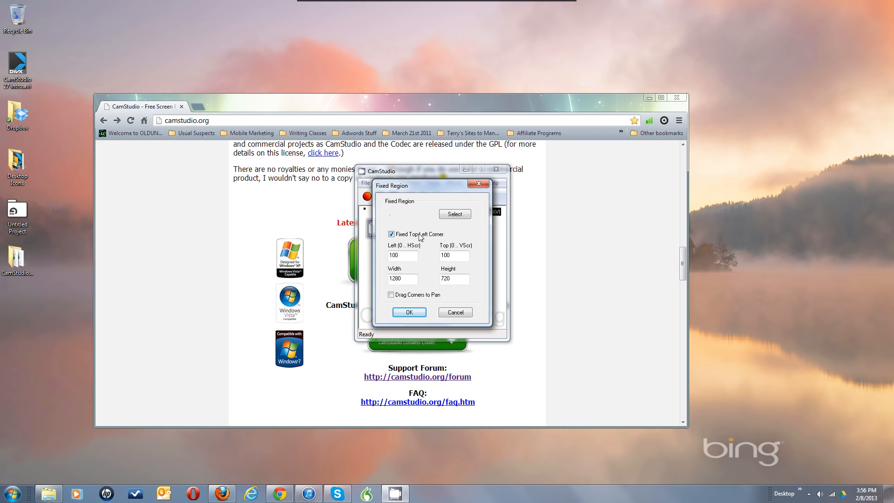
double_click(411, 255)
text(200)
click(443, 255)
Release the fixed top-left corner and draw the capture region around the Chrome window, about 1276 by 715.
click(455, 214)
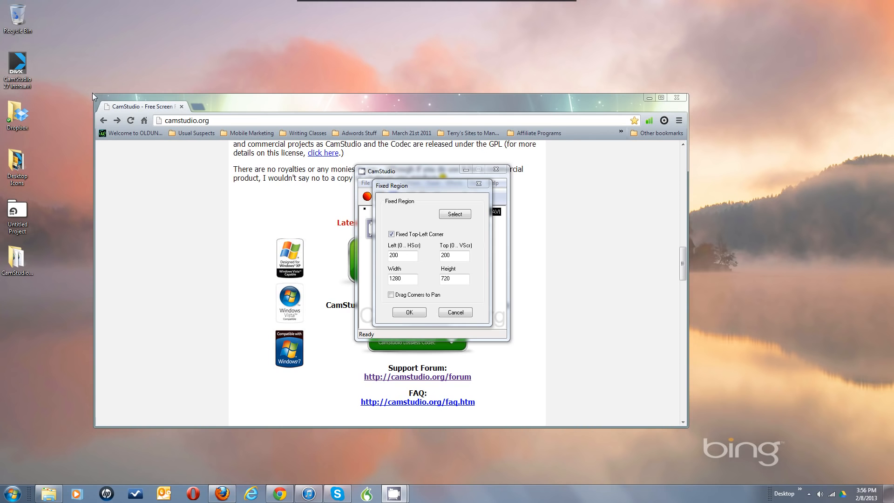
drag(92, 93, 689, 427)
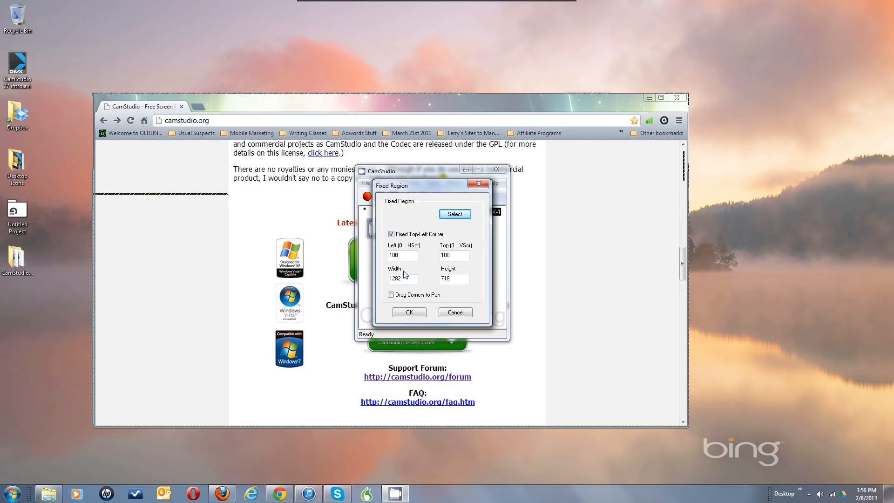
click(391, 235)
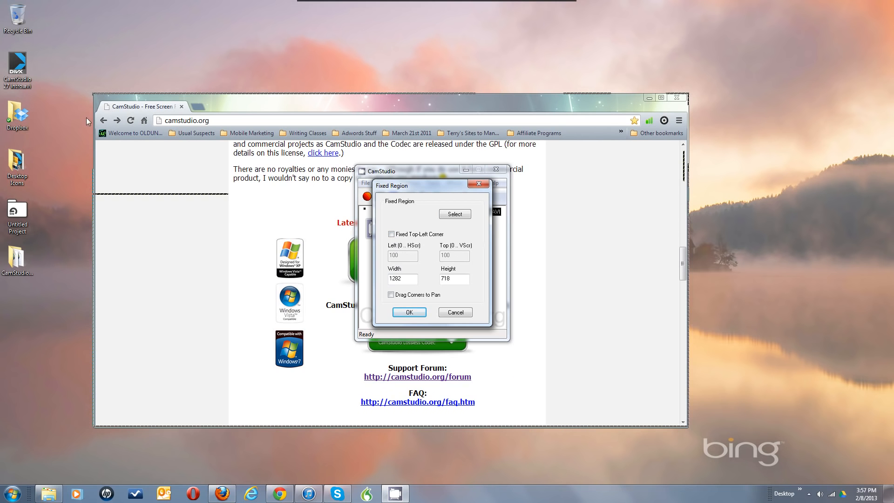
click(455, 214)
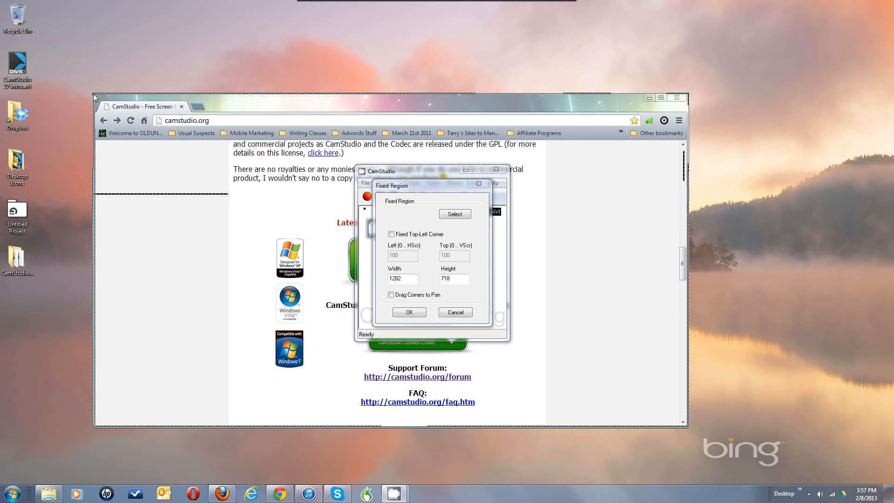
drag(94, 95, 688, 426)
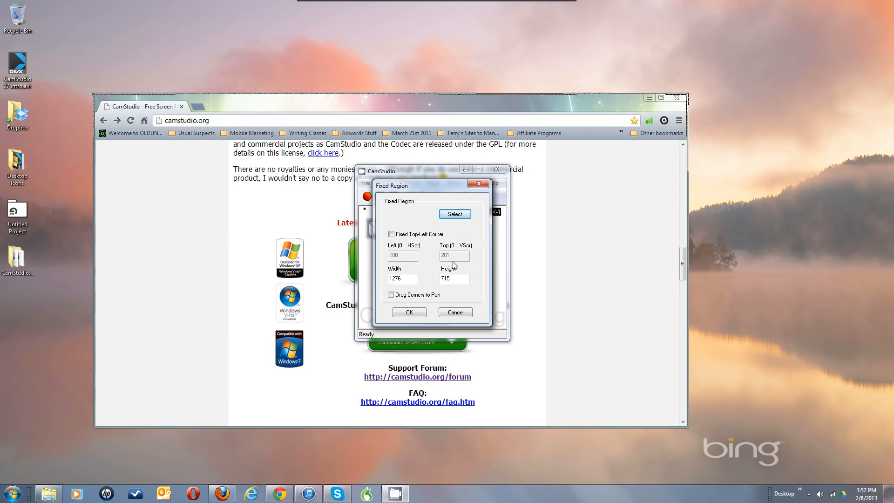
Fix the capture region's top-left corner and set its top position to 200.
click(391, 234)
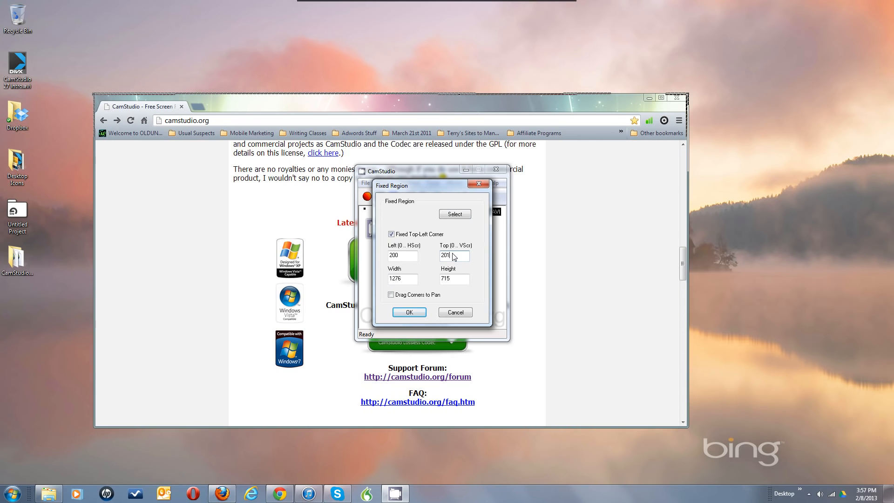
key(BackSpace)
text(0)
Set the capture region's width to 1280, enable Drag Corners to Pan, and accept the fixed region.
click(409, 280)
key(BackSpace)
key(BackSpace)
text(80)
key(BackSpace)
key(BackSpace)
click(391, 295)
click(408, 312)
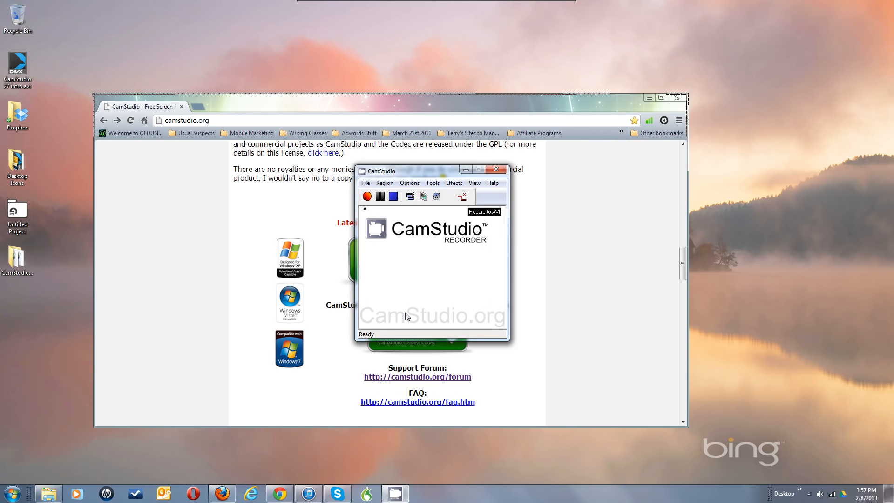
Choose Window as the recorder's capture region type.
click(385, 183)
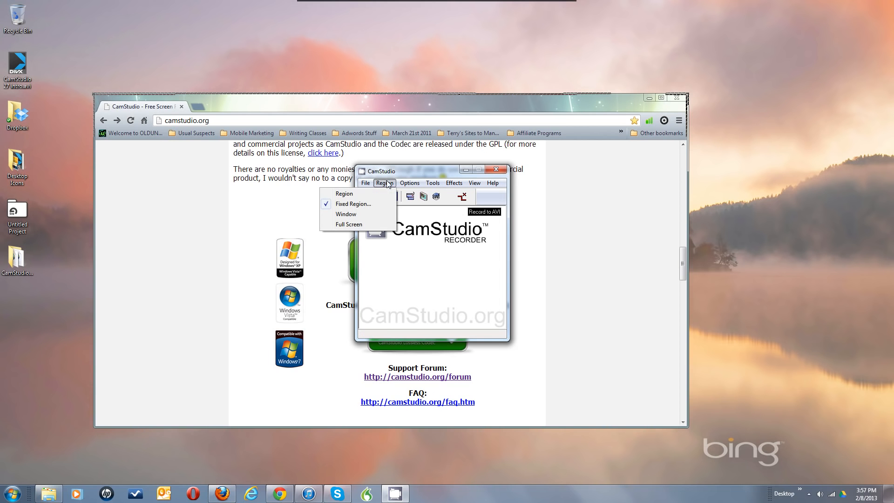
click(356, 215)
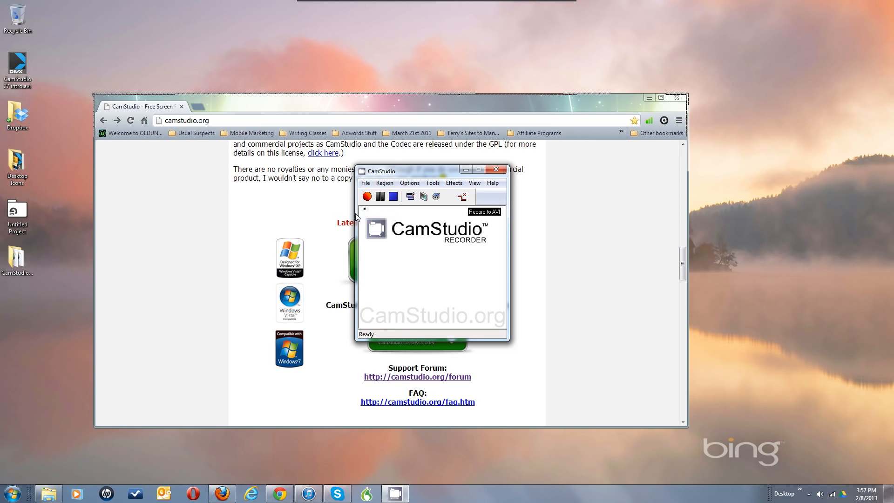
Try a window recording, stop it, and discard the capture without saving the AVI file.
click(382, 184)
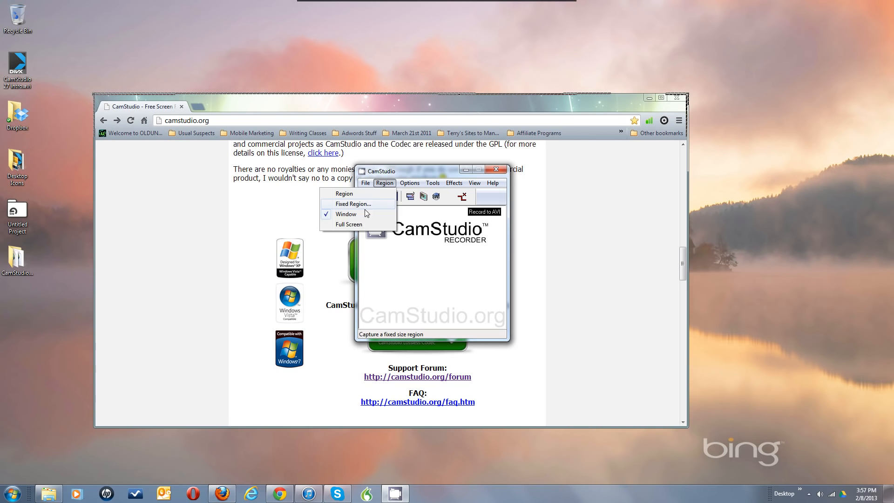
click(417, 246)
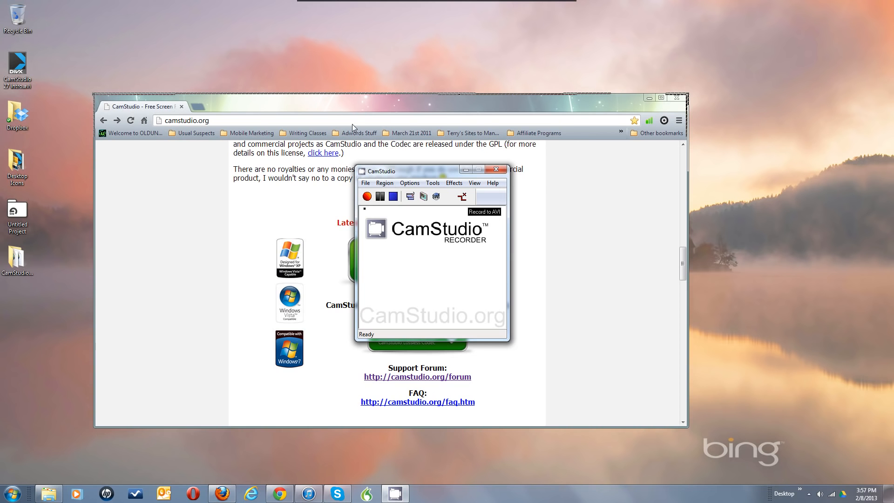
click(368, 195)
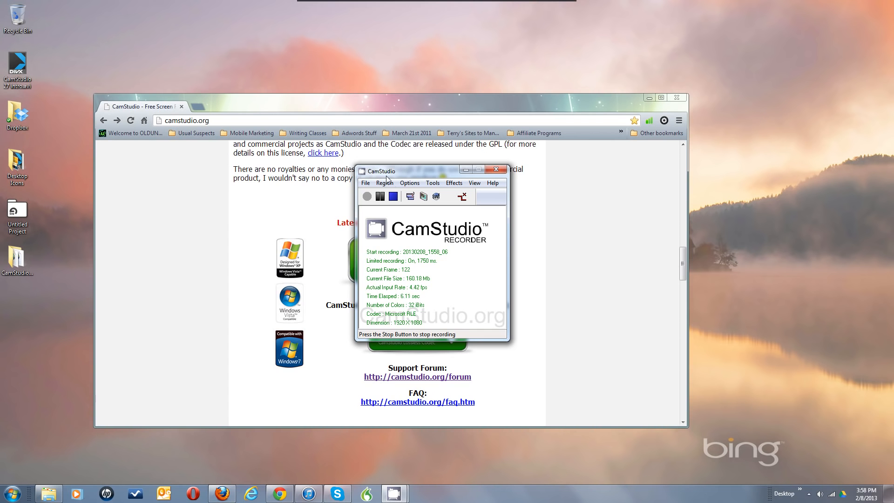
click(394, 198)
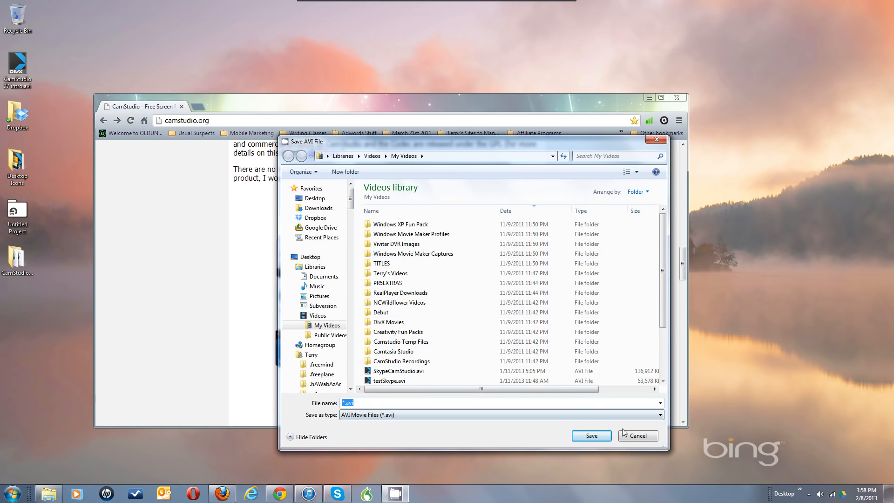
click(638, 436)
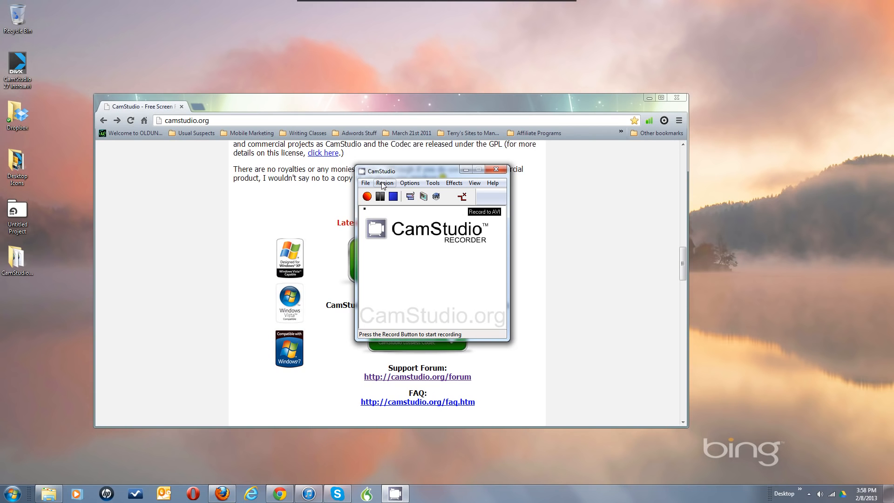
Start recording the Chrome window and pan the capture frame sideways by its corners, returning it around the window.
click(366, 196)
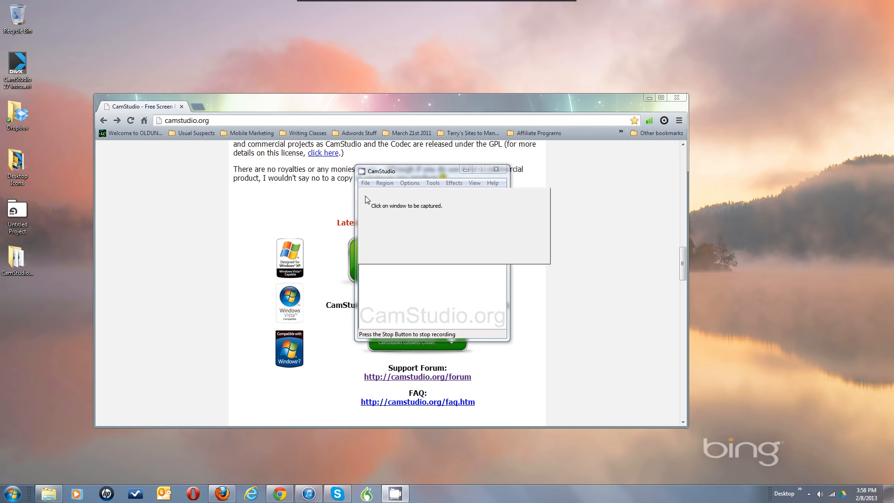
click(350, 102)
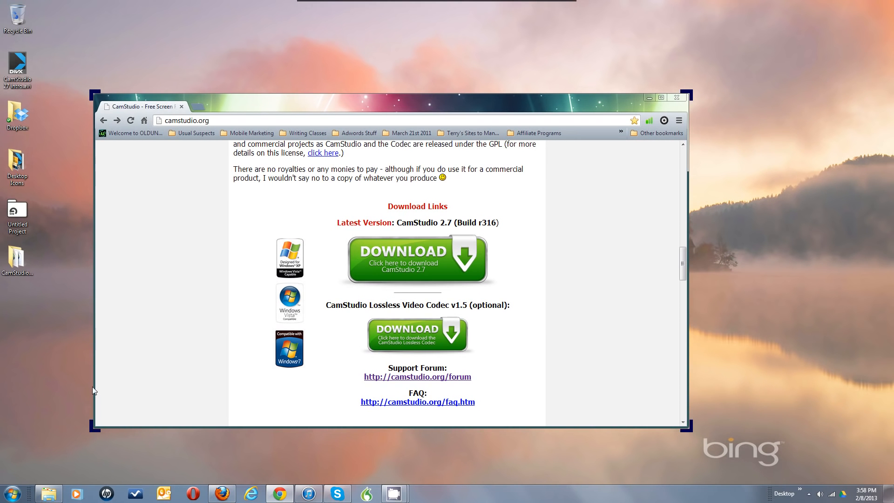
click(93, 430)
drag(102, 430, 204, 429)
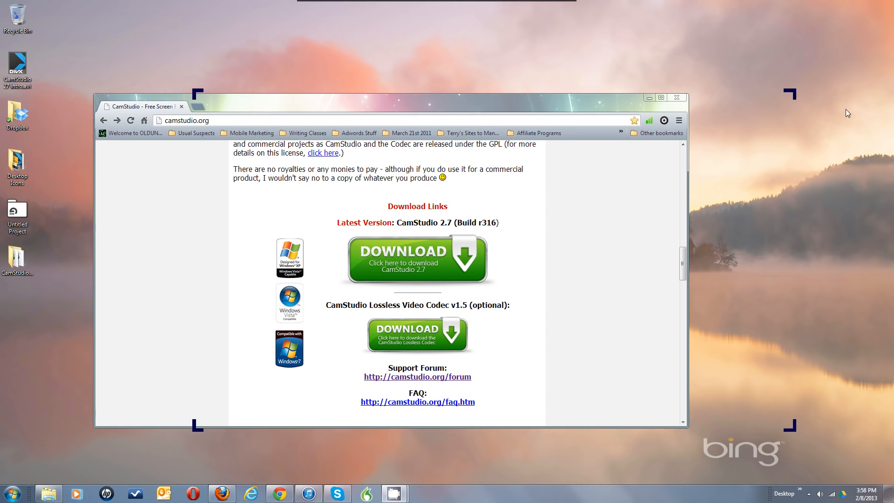
click(794, 89)
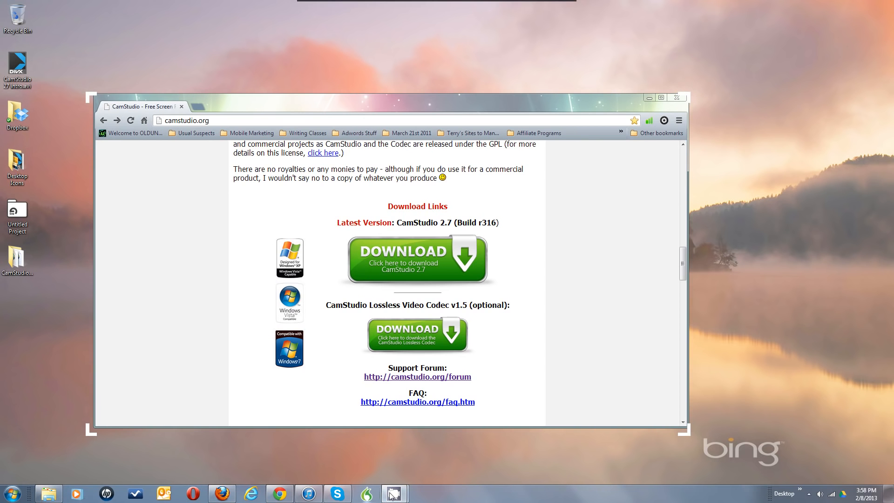
Preview the recorder's CamStudio and Flashing windows from the taskbar and minimize the recorder.
mouse_move(387, 486)
click(347, 451)
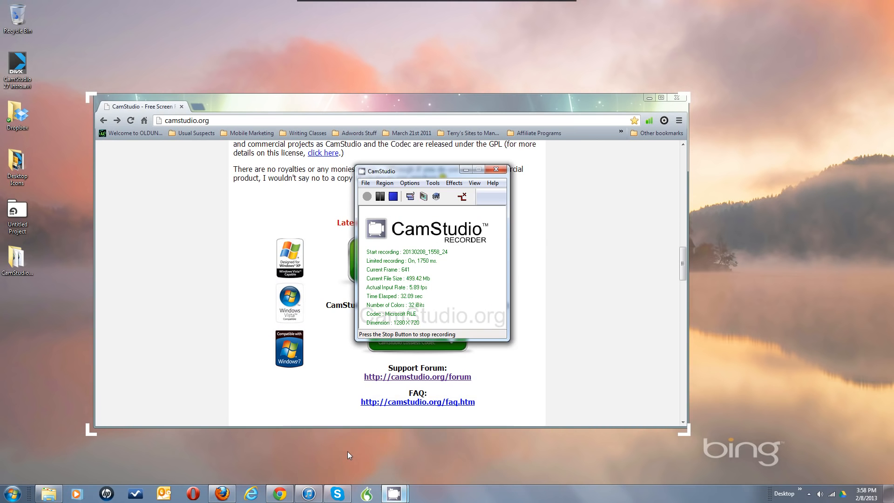
mouse_move(399, 496)
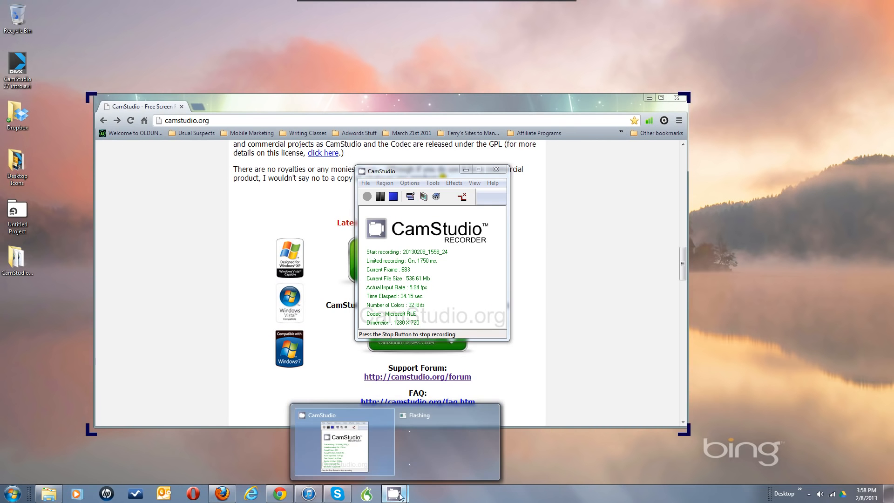
mouse_move(440, 442)
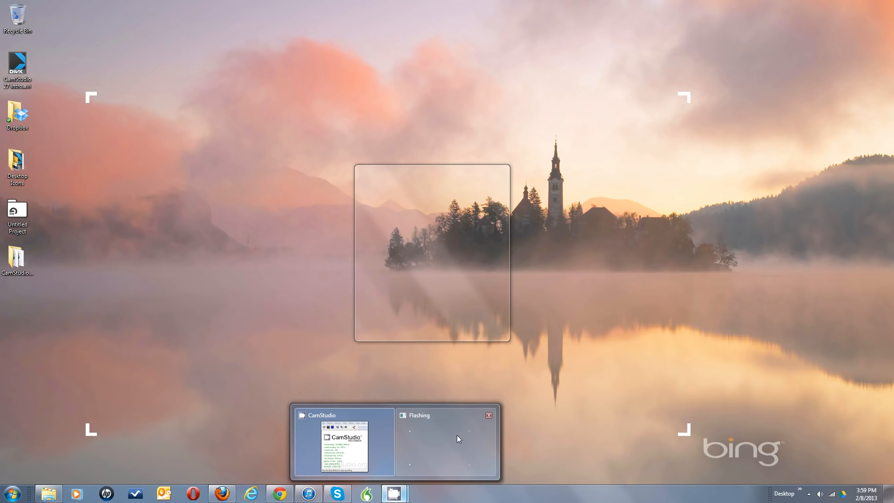
mouse_move(376, 456)
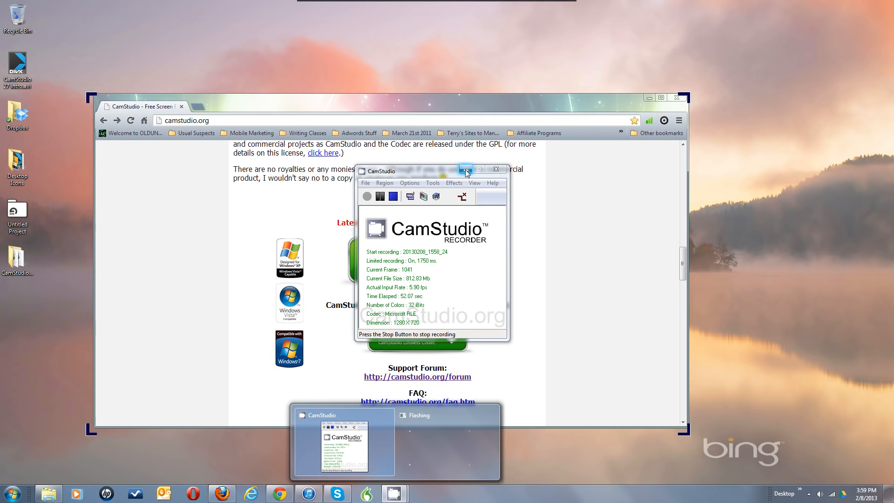
click(466, 169)
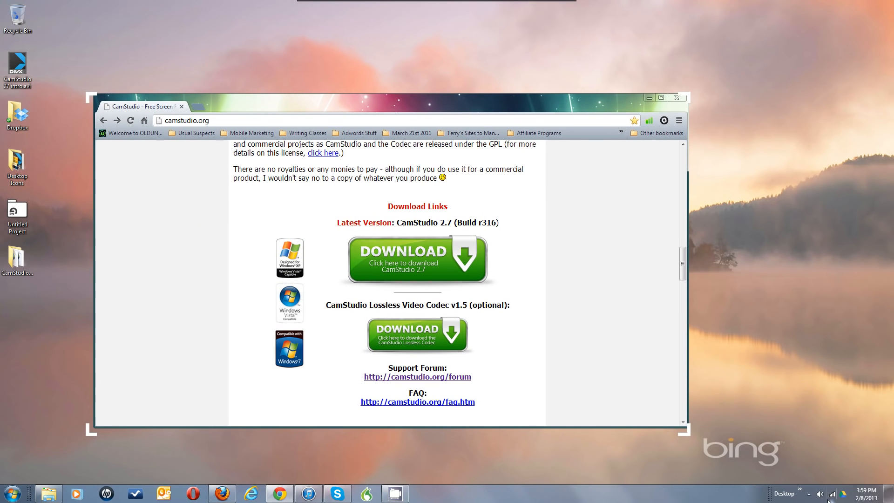
Restore the recorder from the notification area and stop the recording without saving the AVI file.
click(809, 494)
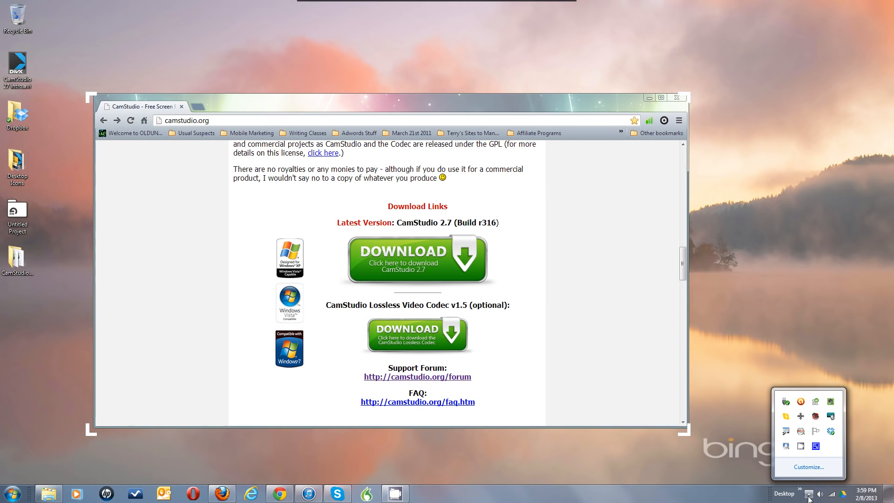
right_click(801, 446)
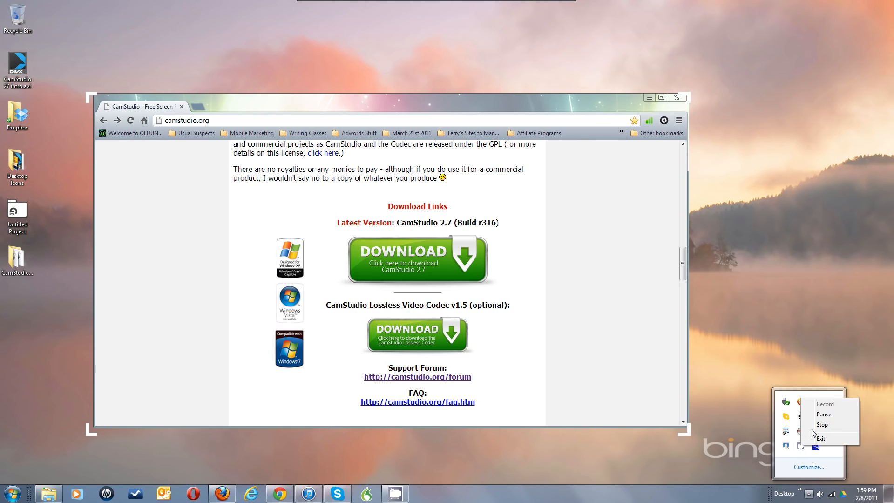
click(808, 460)
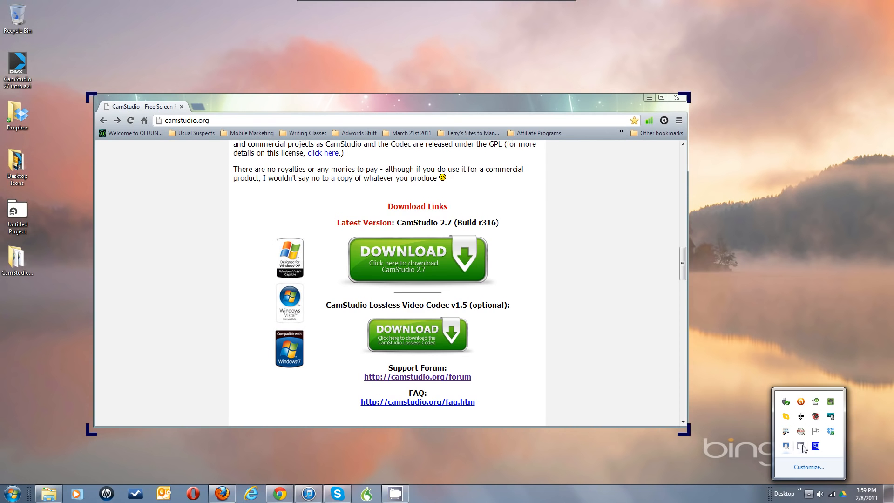
click(801, 446)
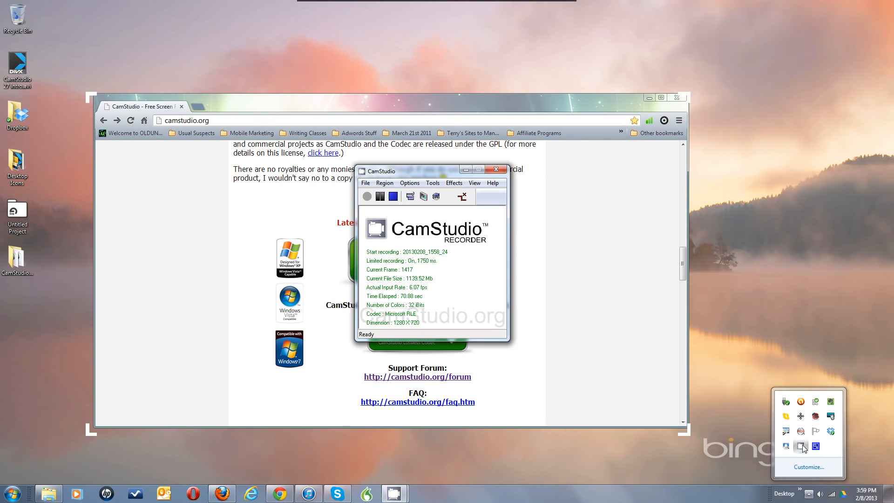
click(394, 196)
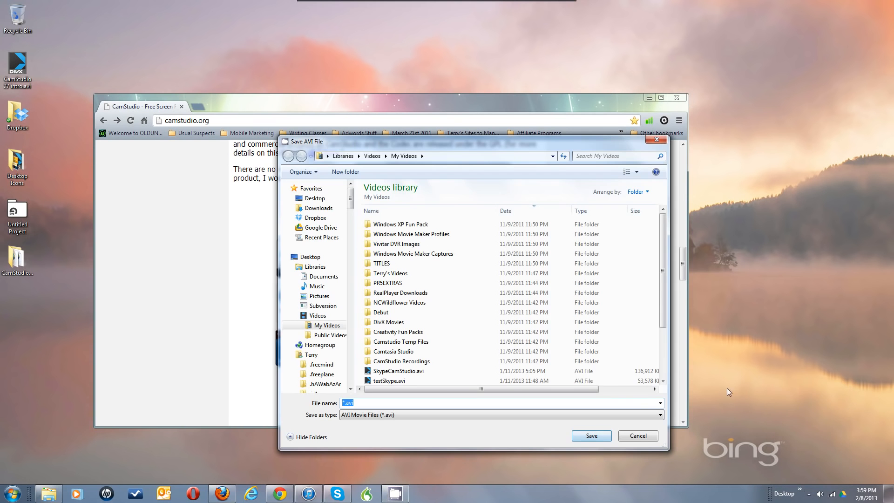
click(638, 436)
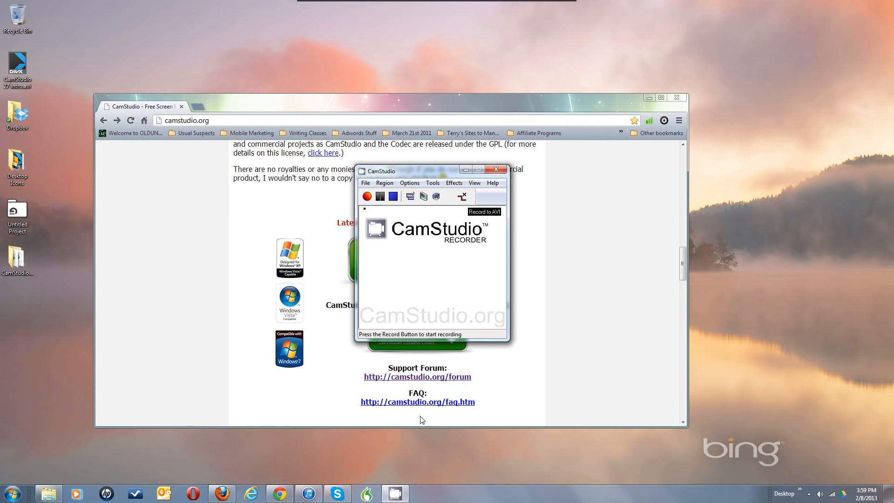
Start a new recording of the Chrome window, bring the recorder to the front and minimize it.
click(368, 197)
click(355, 107)
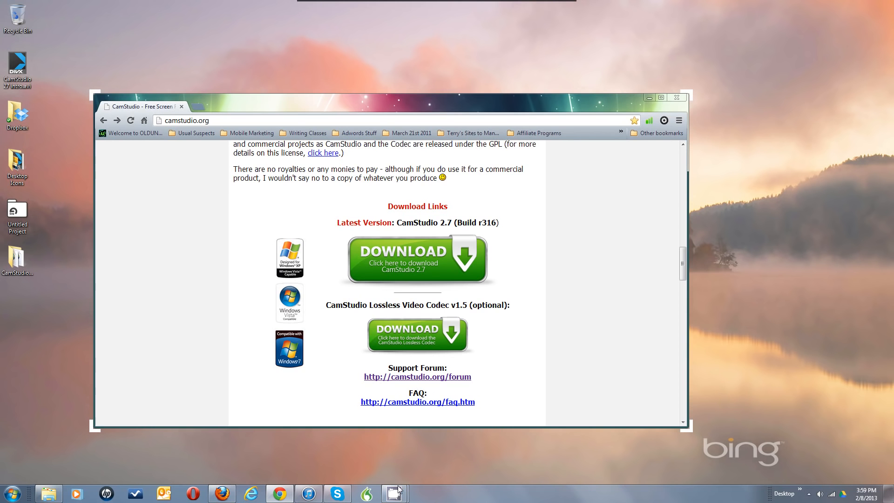
mouse_move(398, 492)
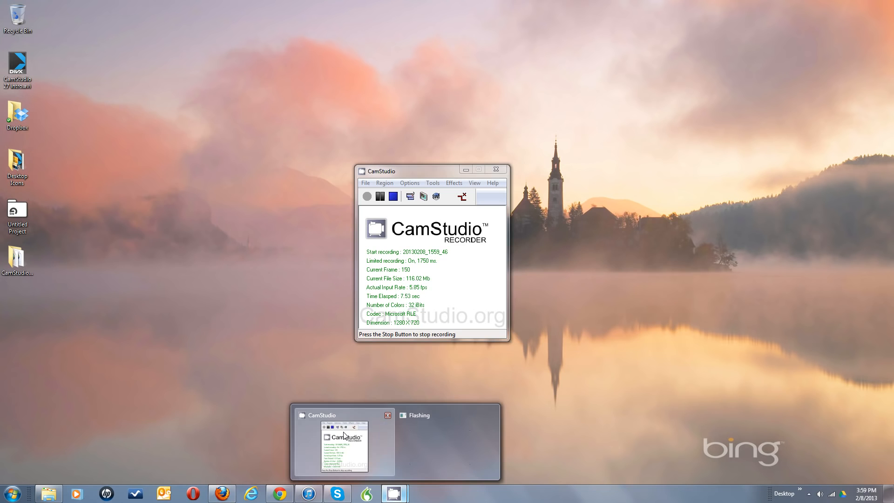
click(345, 436)
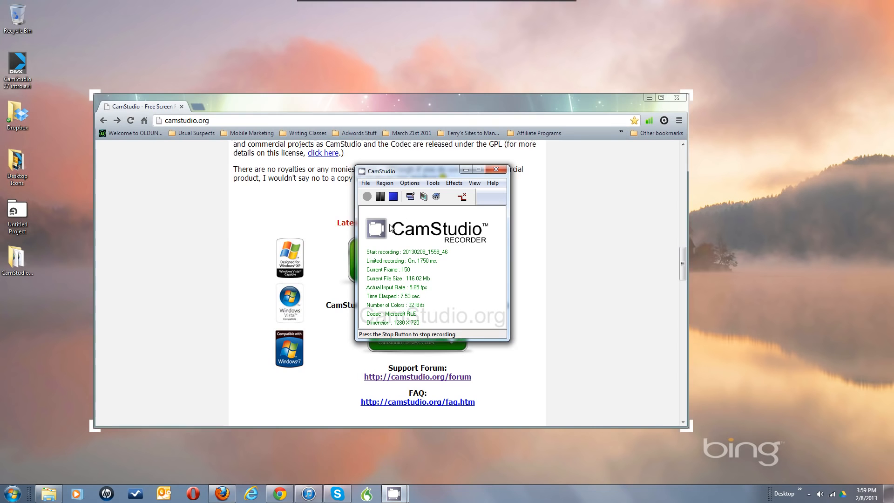
click(465, 170)
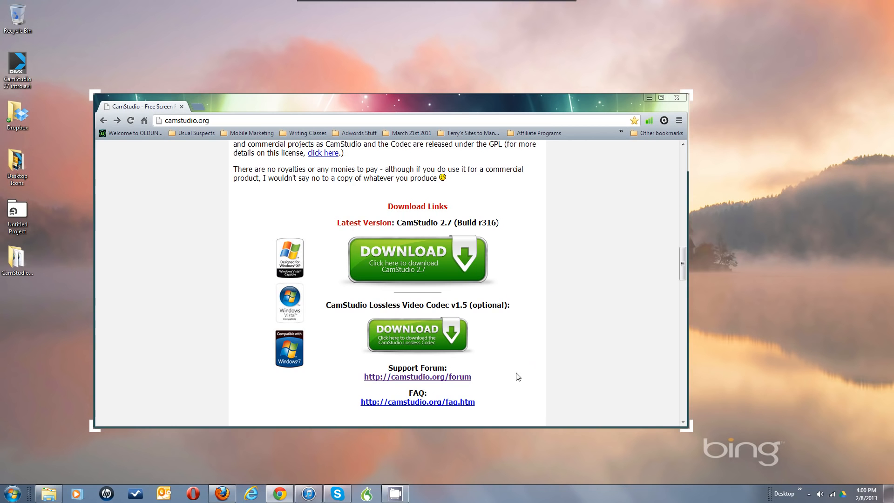
Close the recorder's window from the taskbar and stop the recording from the notification area without saving the AVI file.
right_click(394, 494)
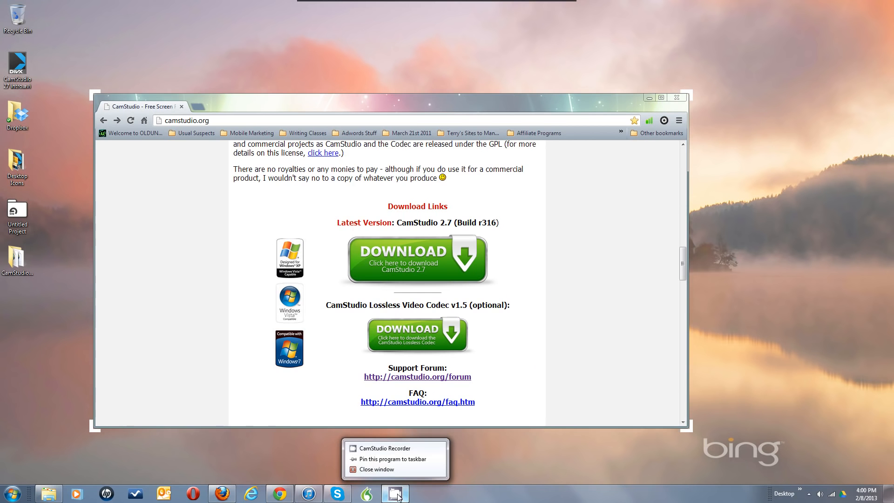
click(382, 470)
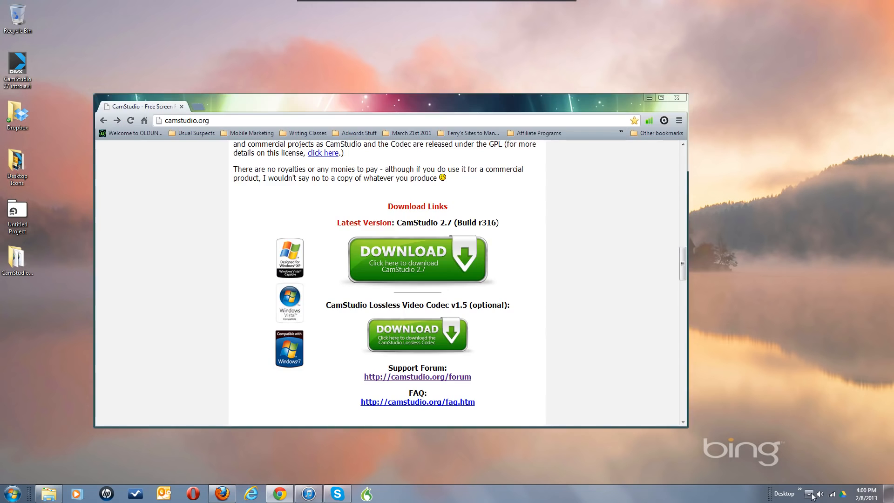
click(810, 495)
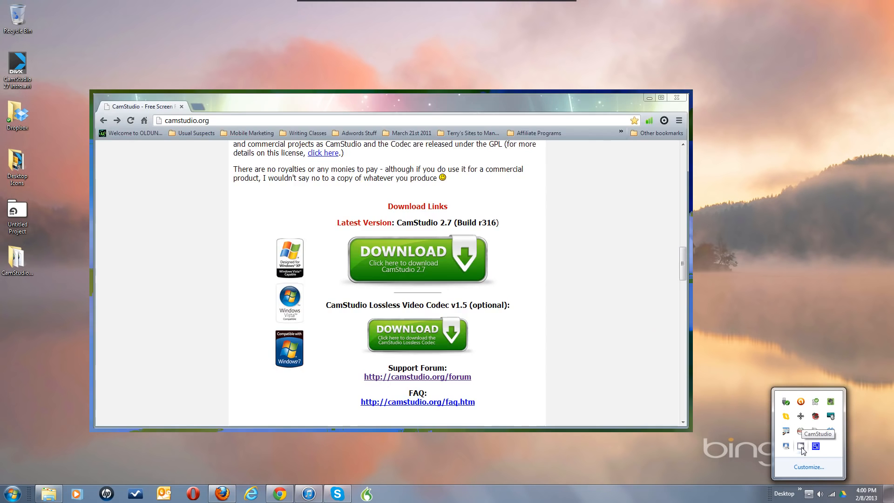
right_click(801, 446)
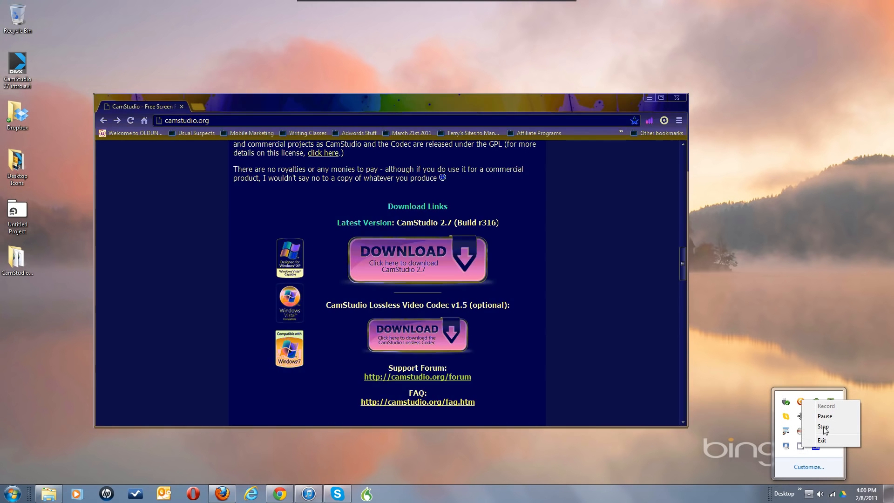
click(823, 427)
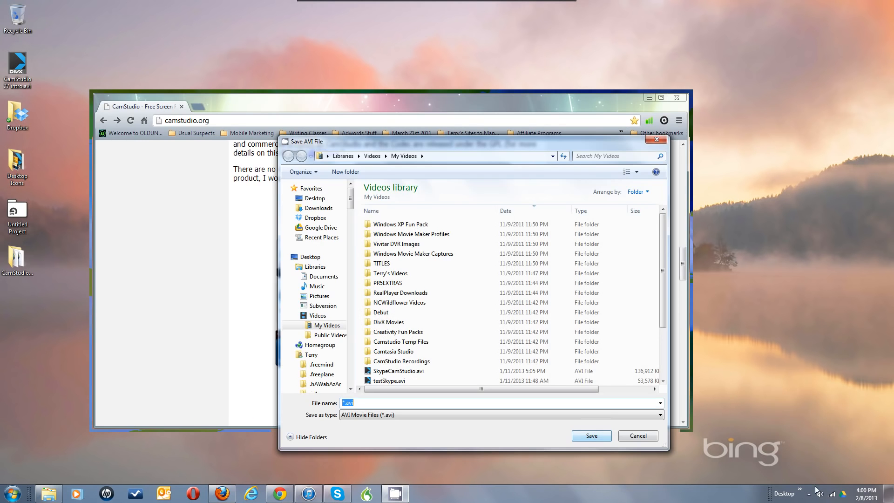
click(638, 437)
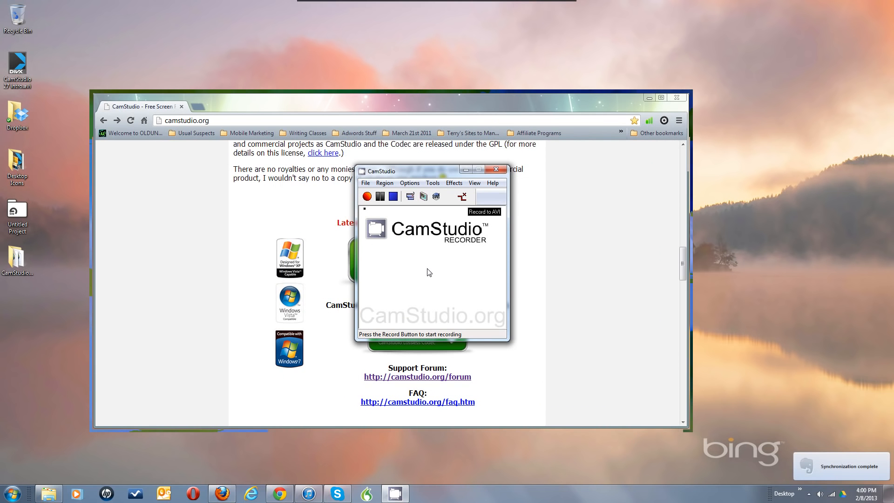
Minimize the CamStudio recorder and restore it from the notification area.
mouse_move(404, 498)
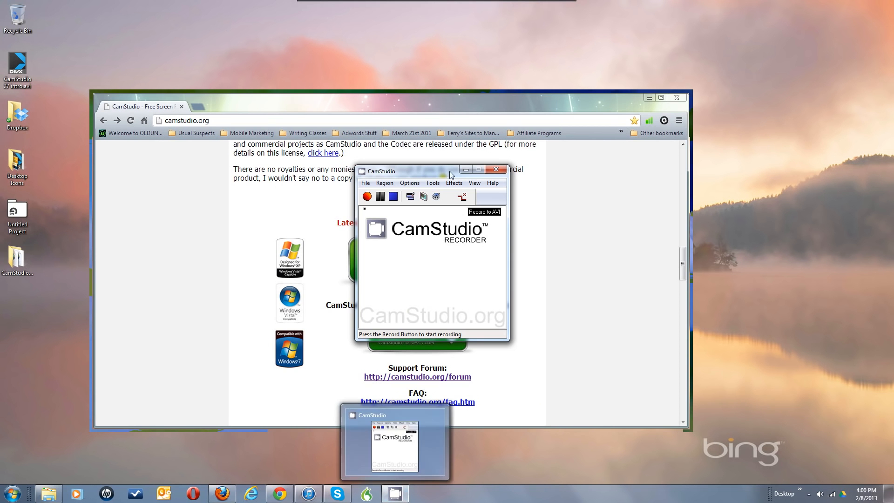
click(465, 169)
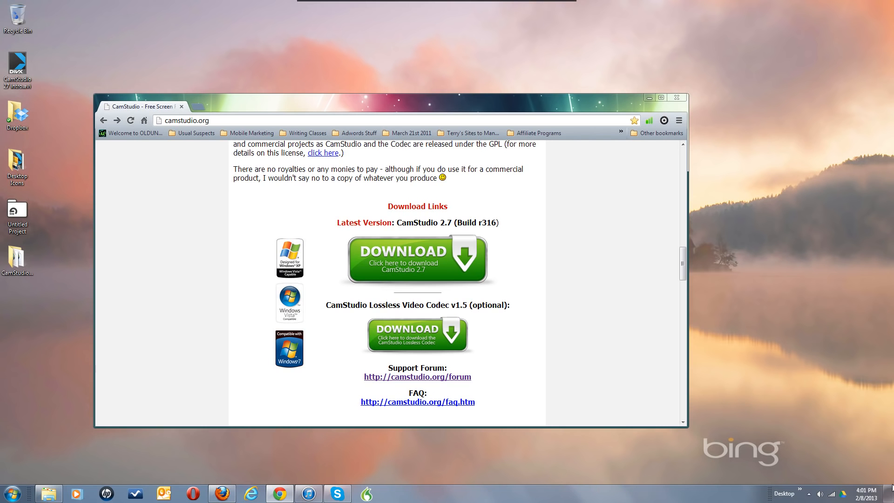
click(809, 494)
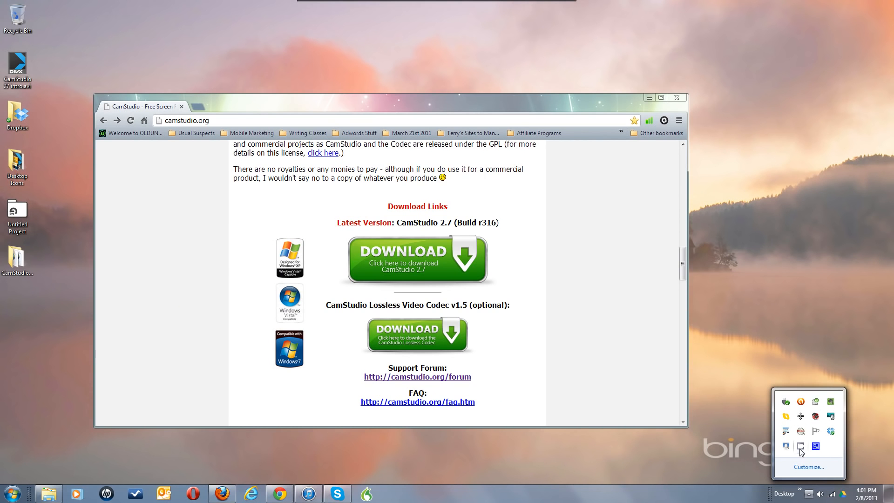
click(707, 391)
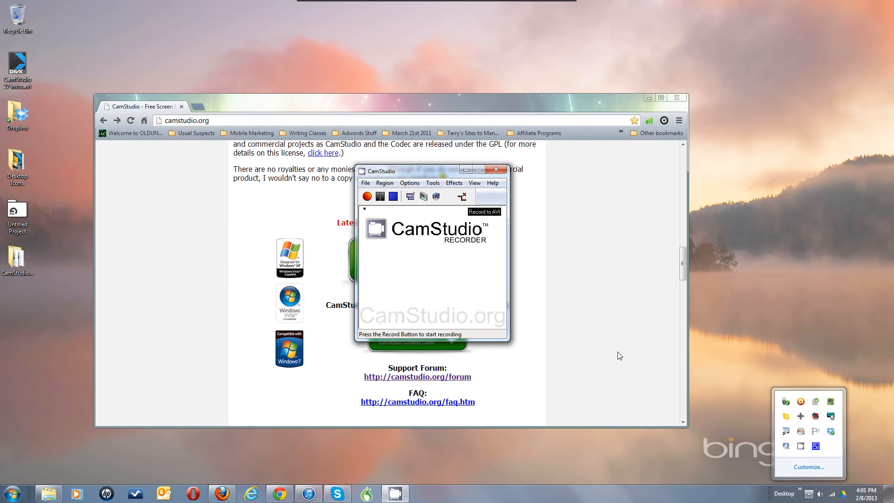
View the recorder's notification-area commands and return to its window.
right_click(802, 446)
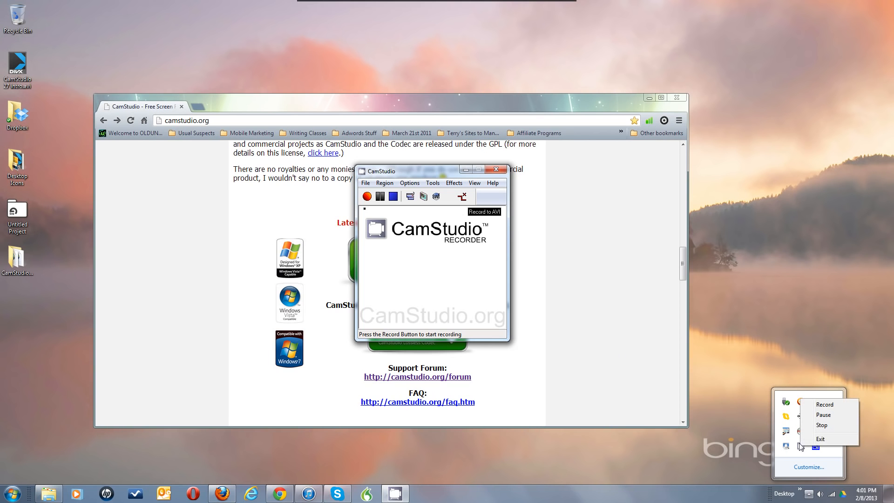
click(731, 447)
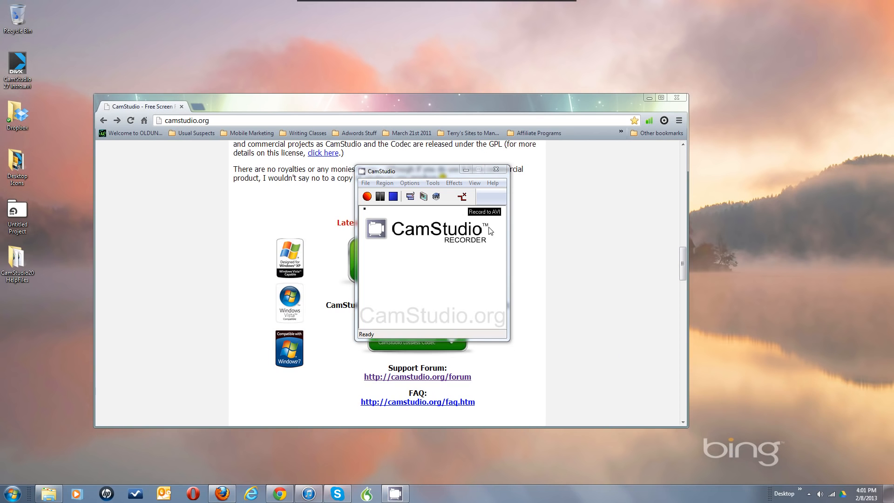
click(445, 267)
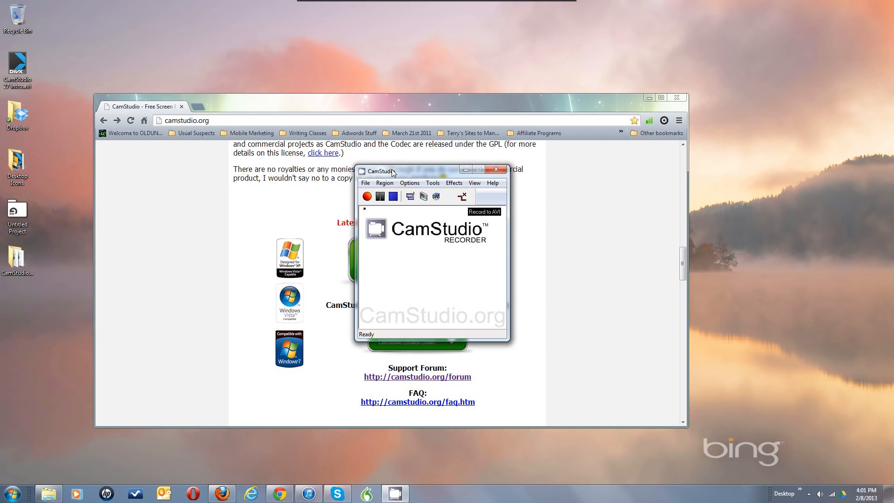
Switch the capture mode to a fixed region of 1280 × 720 with its corner at left 200, top 200.
click(384, 183)
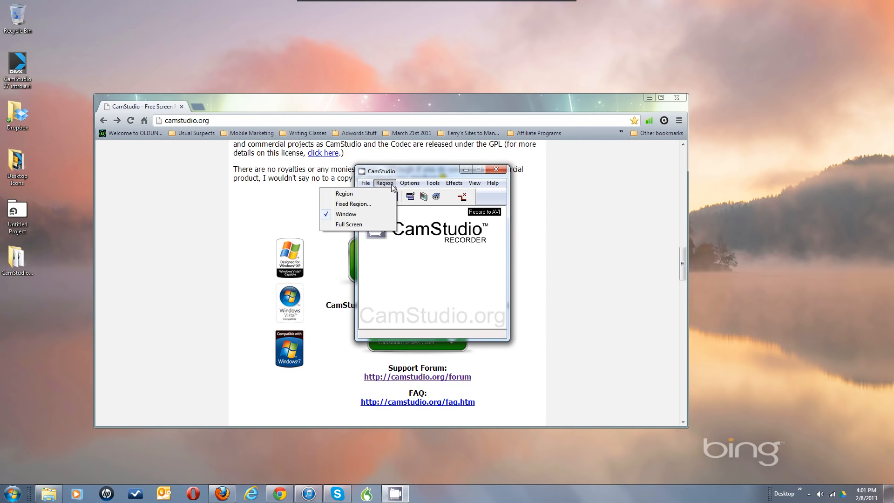
click(378, 204)
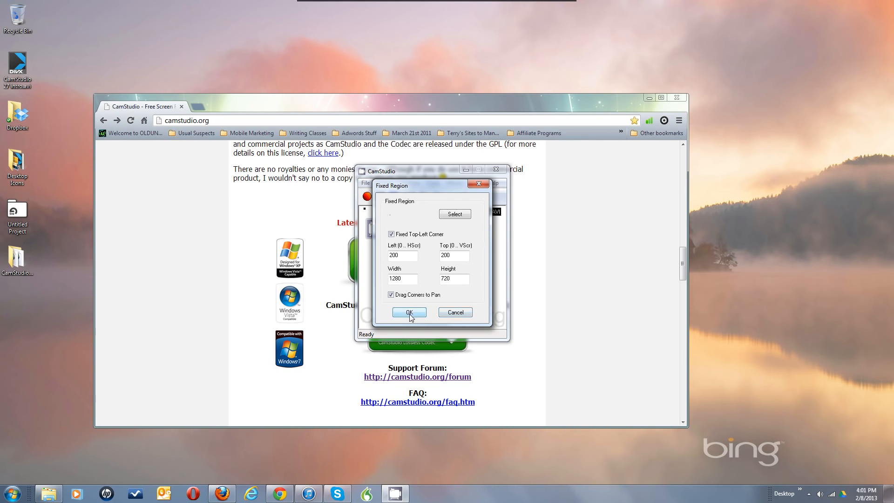
click(409, 312)
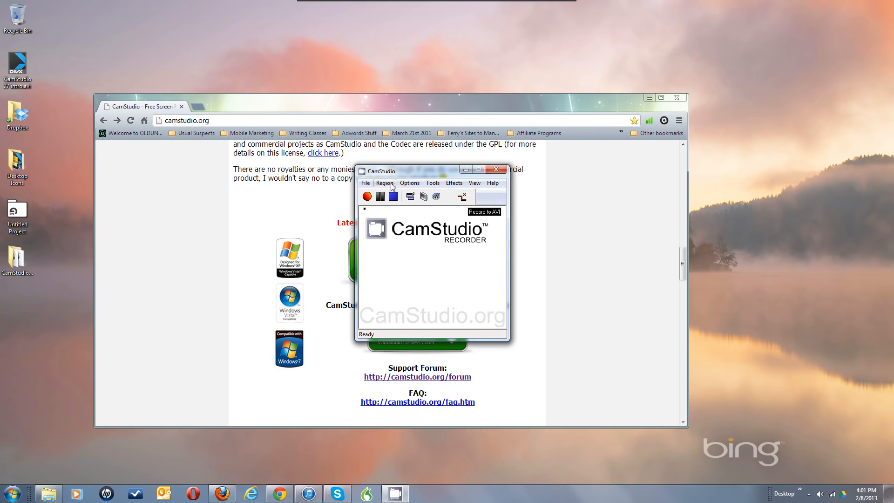
Open the video options, review the available compressors and choose the Xvid MPEG-4 Codec.
click(411, 184)
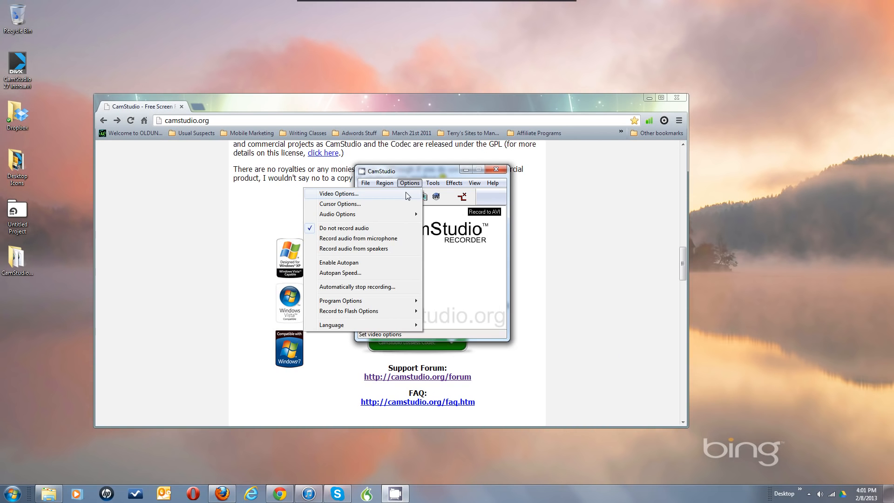
click(406, 194)
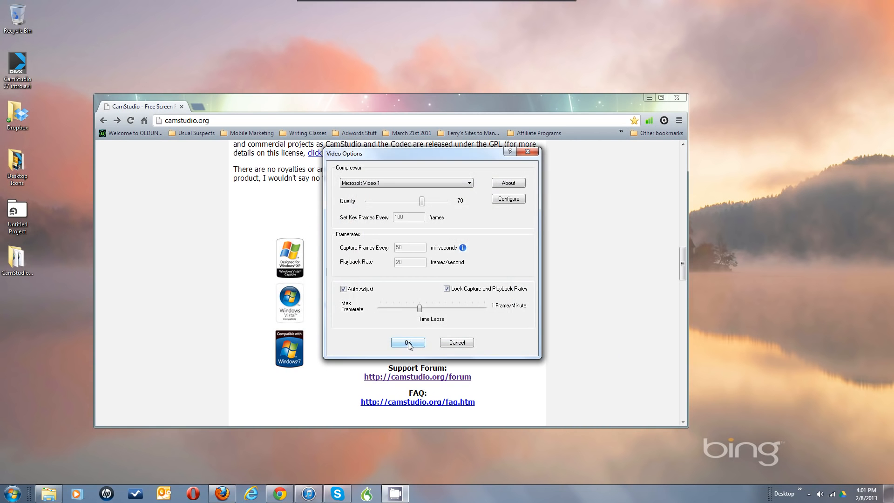
click(468, 183)
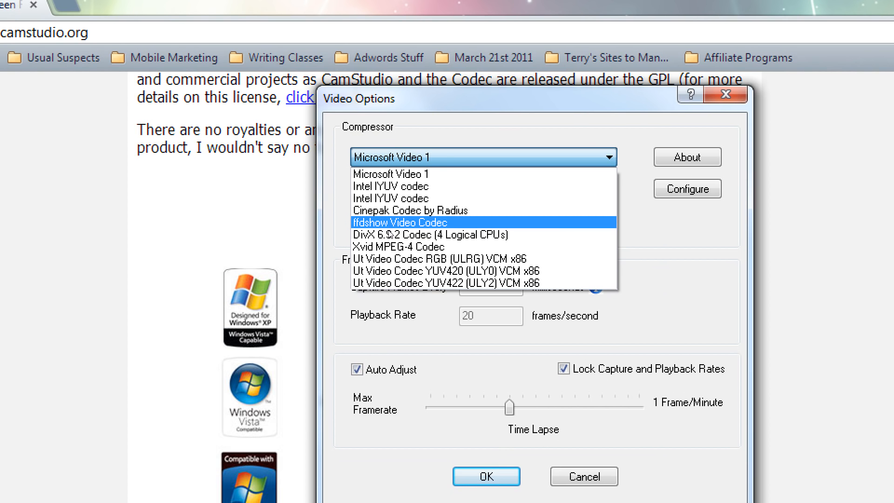
key(Escape)
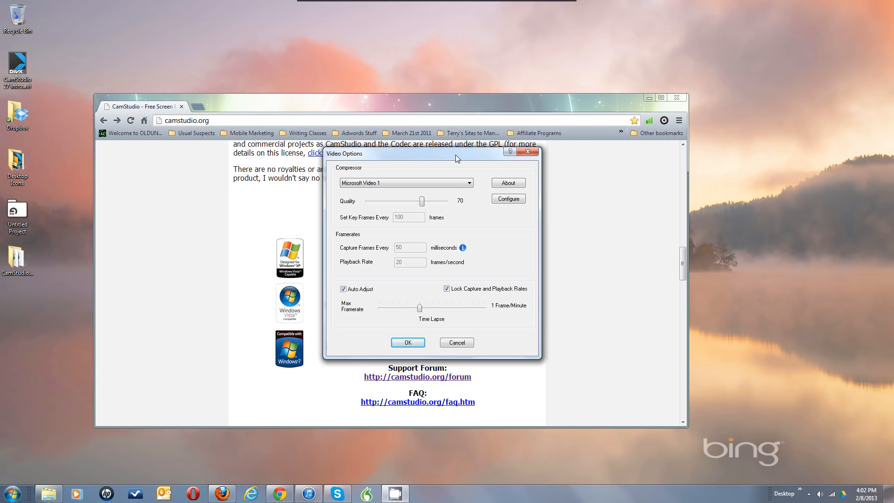
click(466, 183)
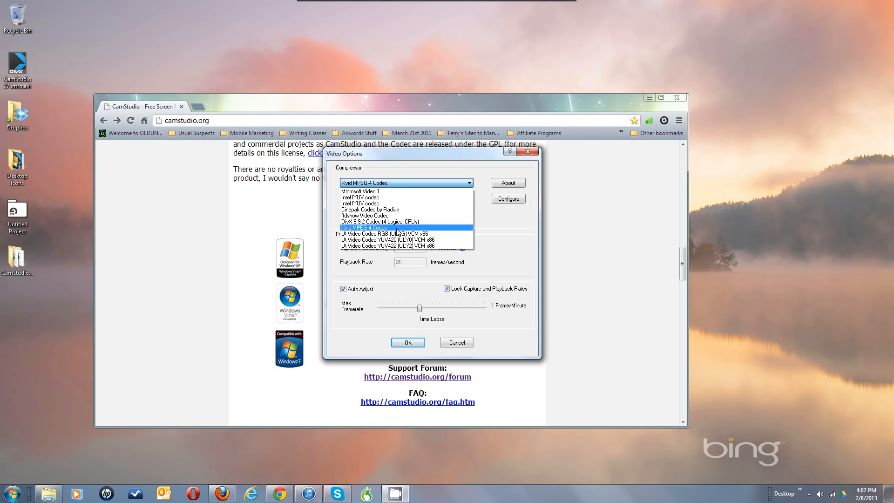
click(397, 228)
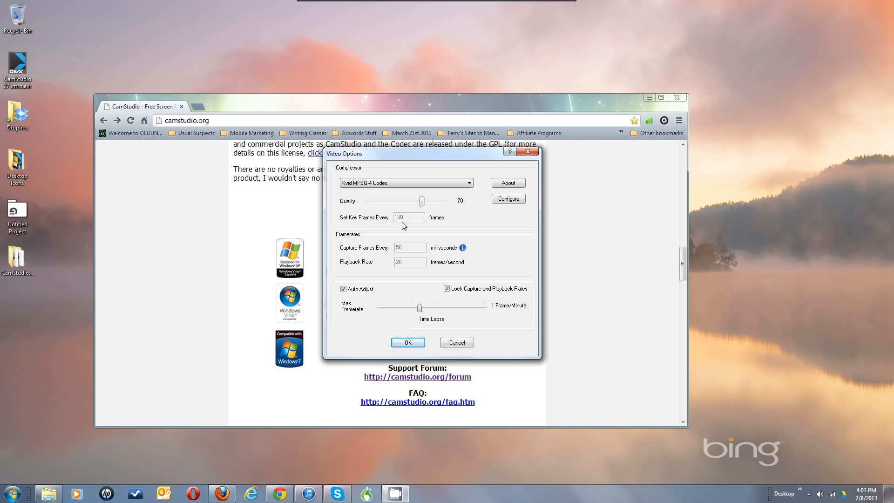
Change the compressor to Microsoft Video 1 and raise its quality to 100.
click(469, 184)
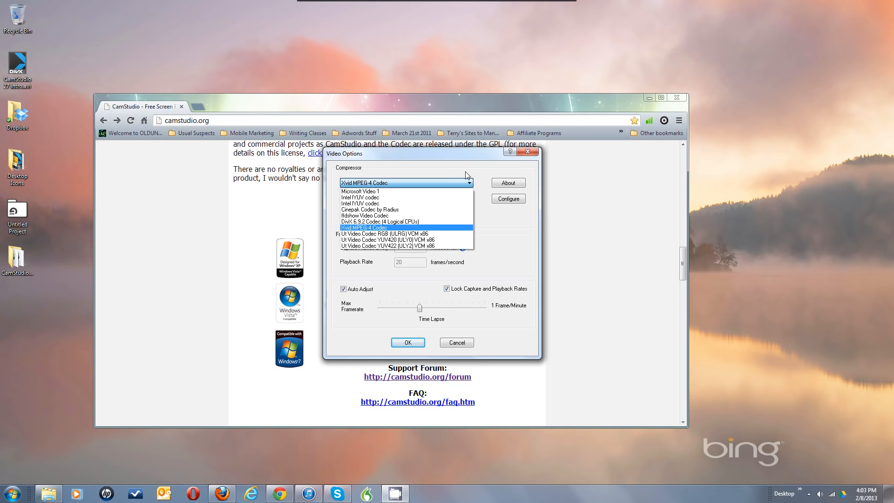
click(460, 191)
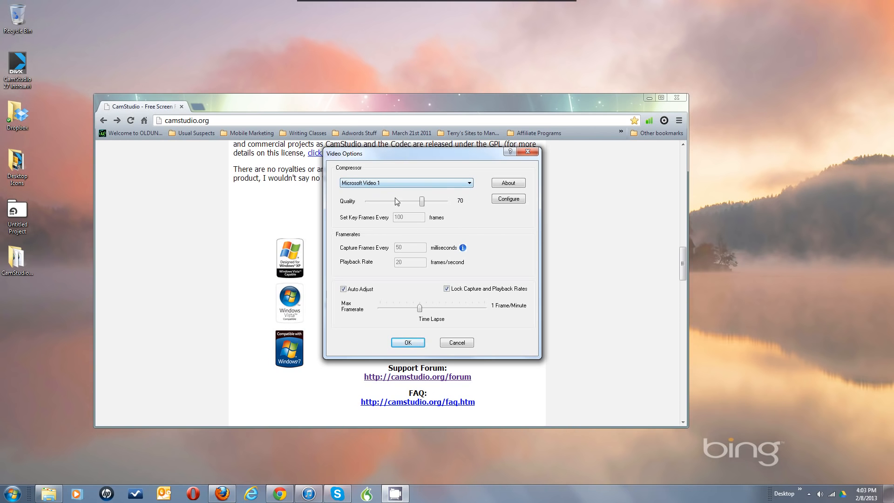
click(423, 201)
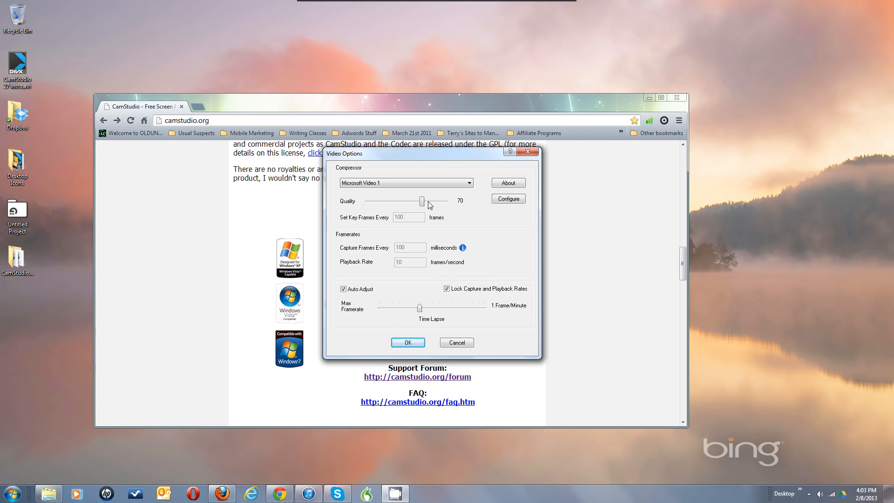
drag(422, 202, 457, 209)
Configure the Microsoft Video 1 compressor with a temporal quality ratio of 0.91.
click(507, 199)
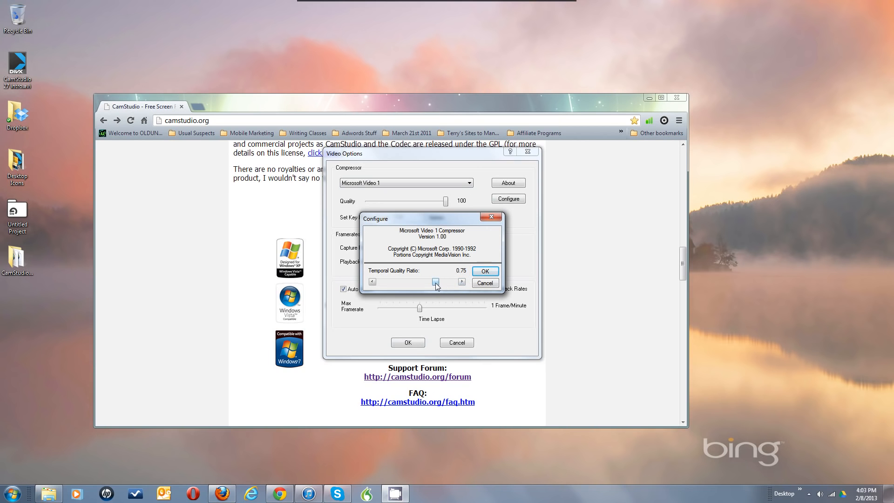
drag(437, 285, 447, 287)
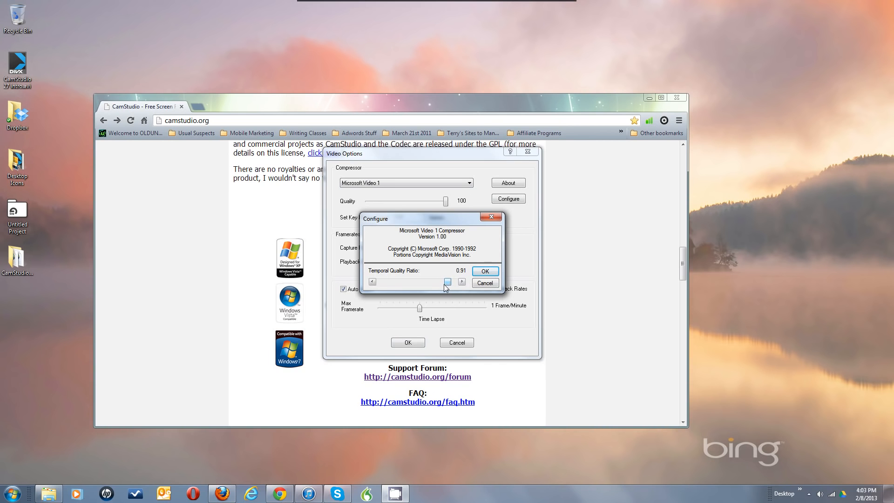
click(484, 272)
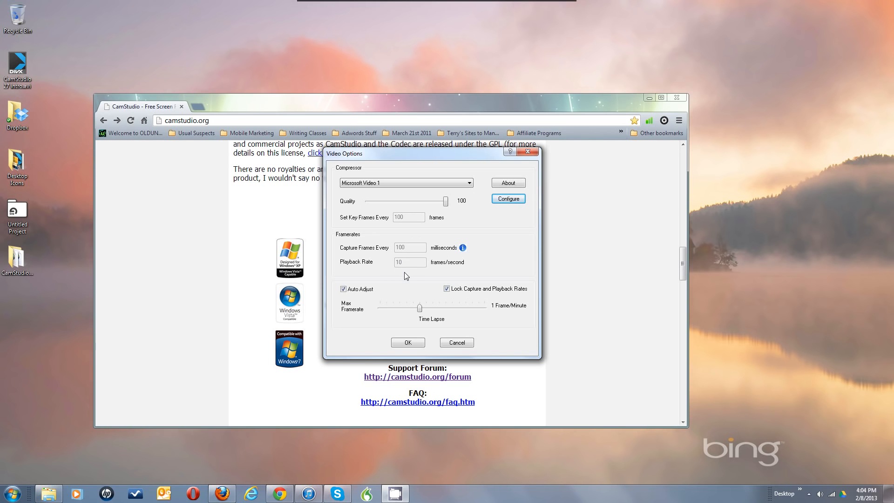
Try switching Auto Adjust off and on, and shift the maximum framerate slightly back and forth.
click(344, 289)
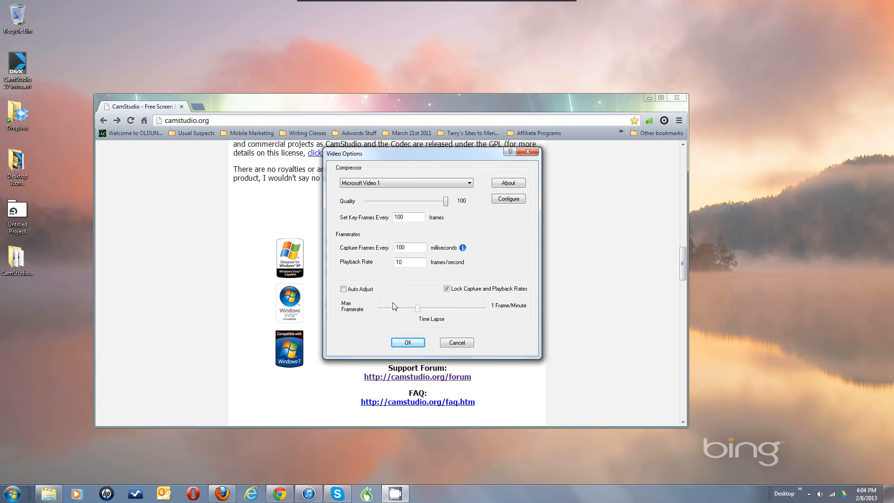
click(344, 289)
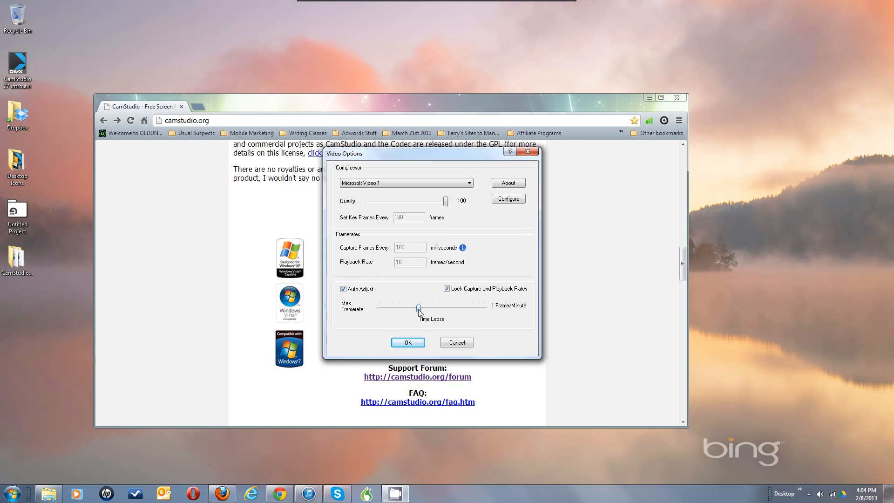
drag(419, 311, 423, 311)
mouse_move(423, 308)
mouse_down()
mouse_move(431, 308)
mouse_move(424, 308)
mouse_up()
drag(423, 312, 417, 312)
Turn off Auto Adjust and set key frames to every 200 frames.
click(344, 289)
click(399, 217)
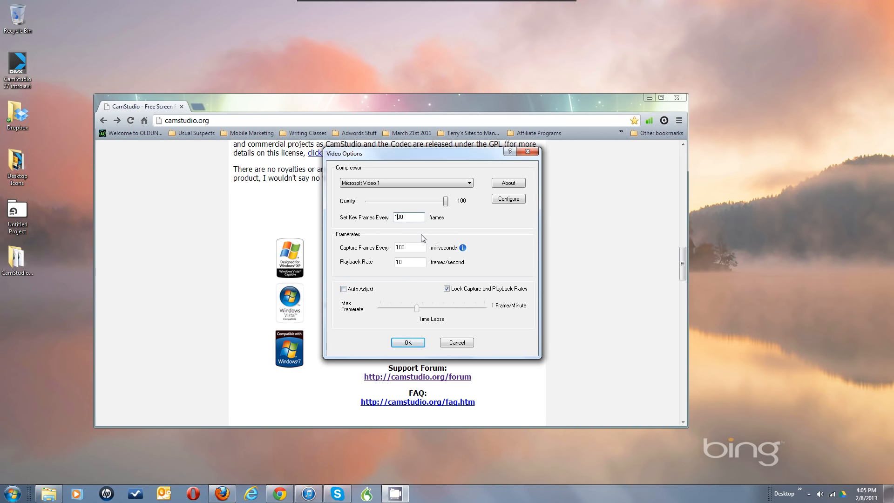
text(2)
Select the Xvid MPEG-4 Codec as the compressor in place of Microsoft Video 1.
click(470, 183)
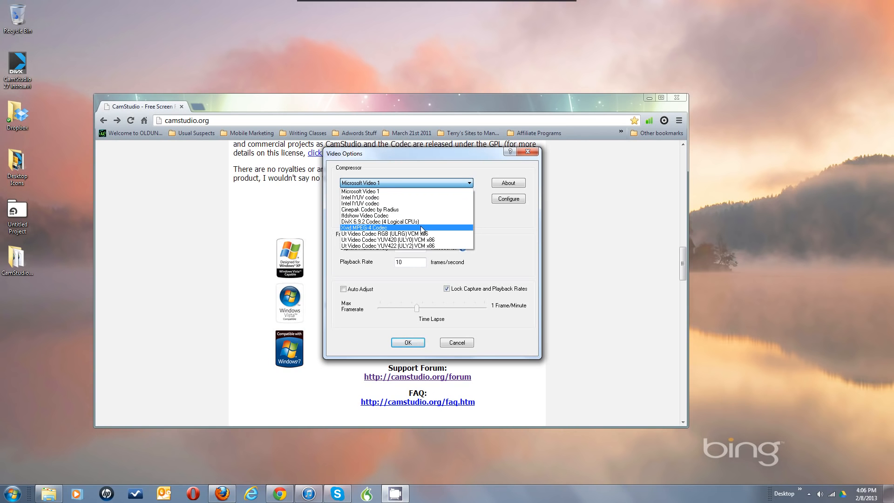
click(450, 228)
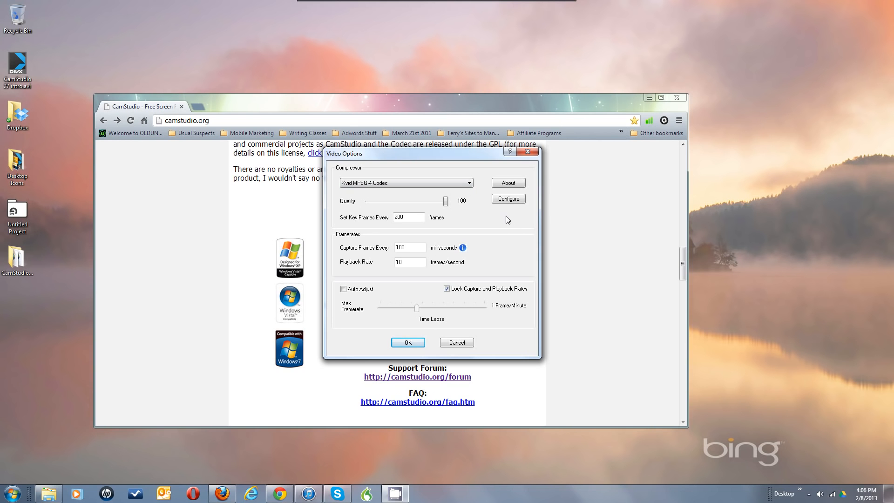
click(469, 183)
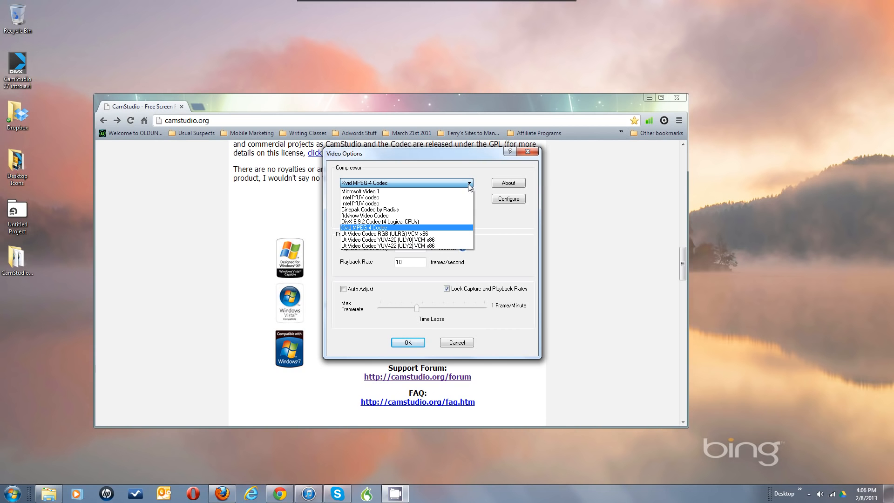
click(469, 183)
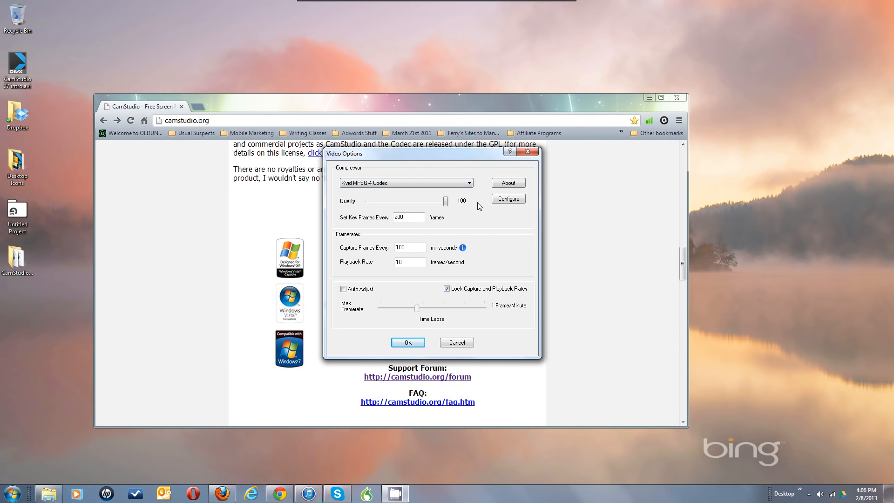
click(469, 183)
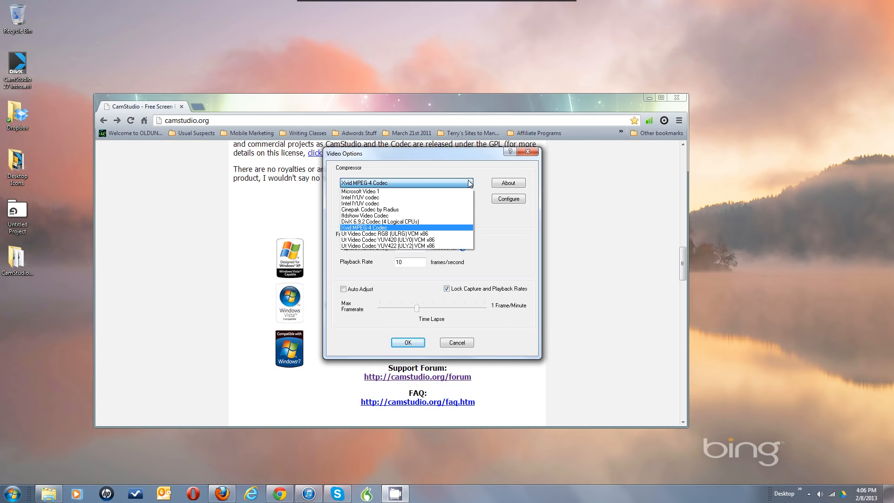
click(446, 228)
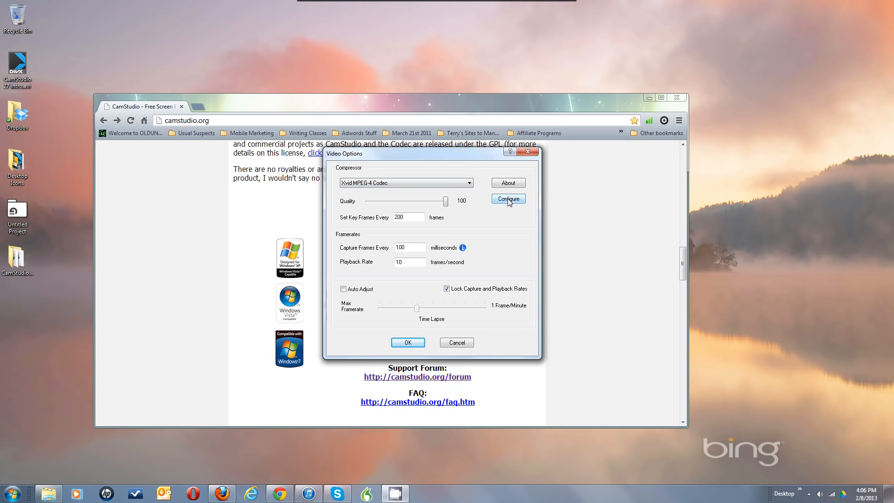
Turn on Auto Adjust in the video options and open the configuration of the Xvid MPEG-4 Codec.
click(344, 289)
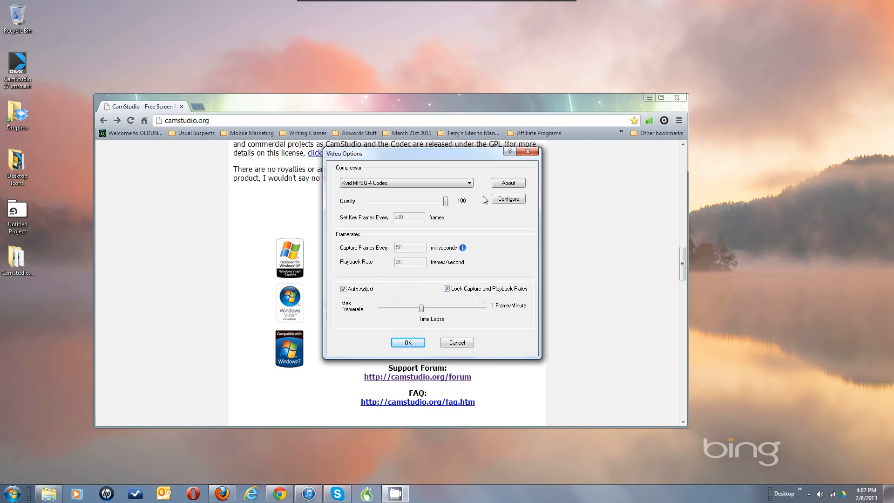
click(504, 199)
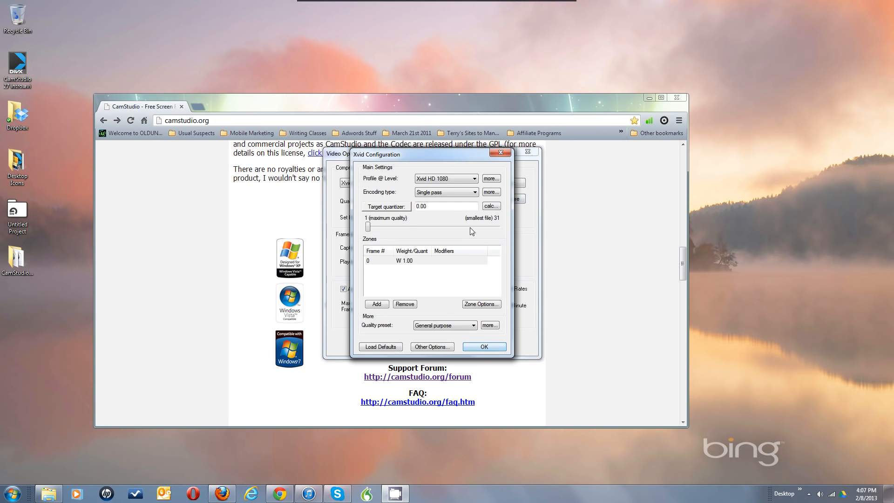
Try the Xvid Mobile profile in the codec configuration, and switch the profile to Xvid HD 720.
click(460, 179)
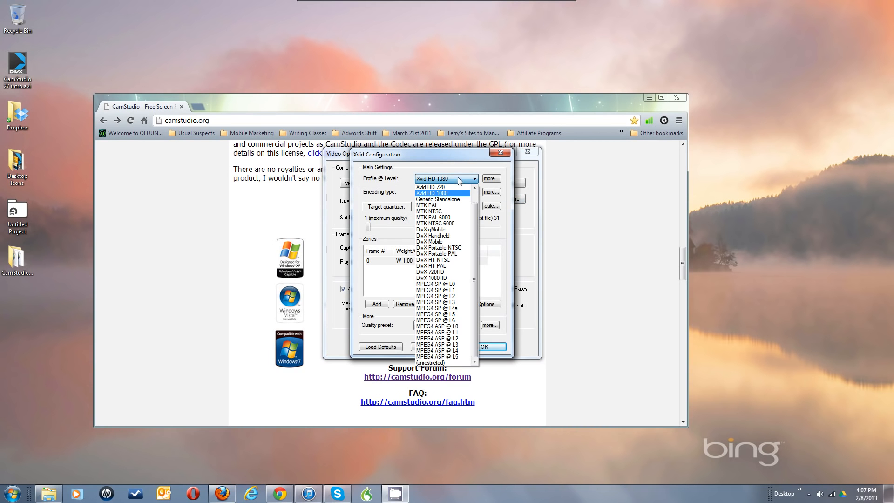
click(474, 189)
click(474, 188)
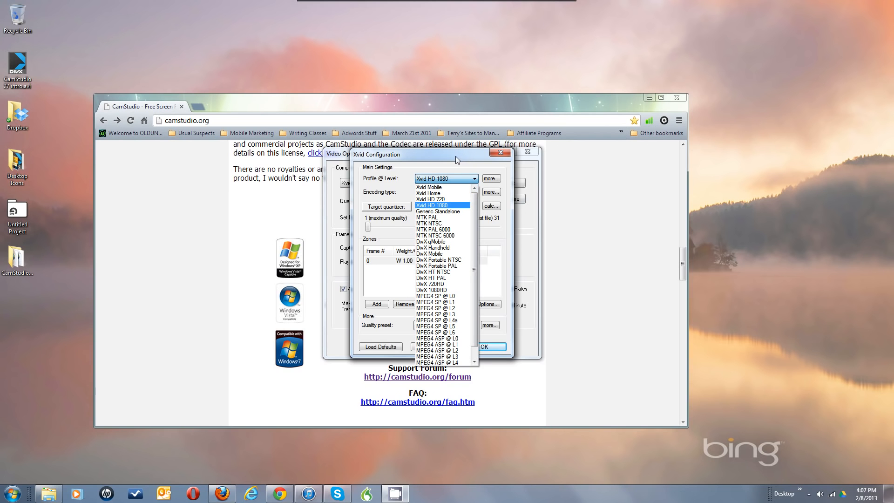
click(428, 187)
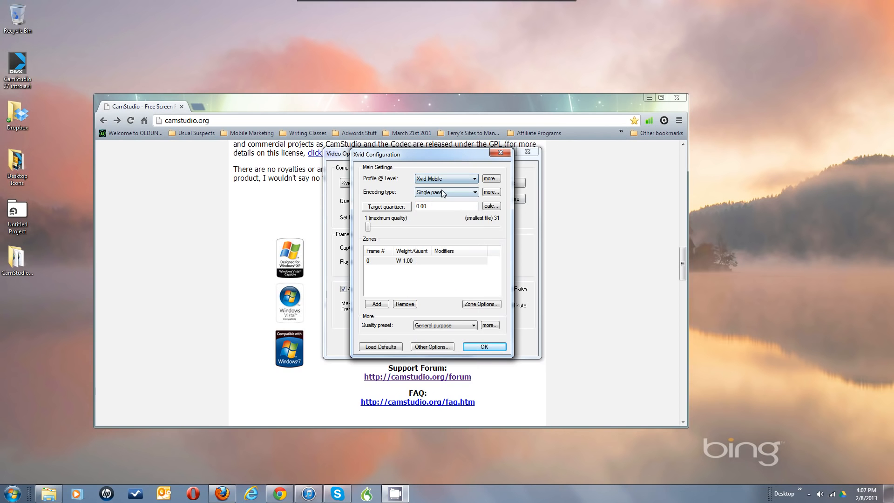
click(474, 180)
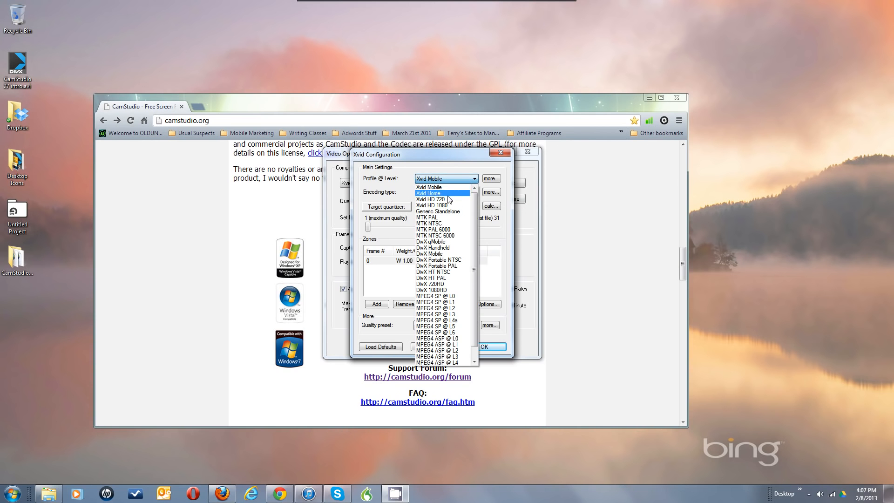
click(446, 200)
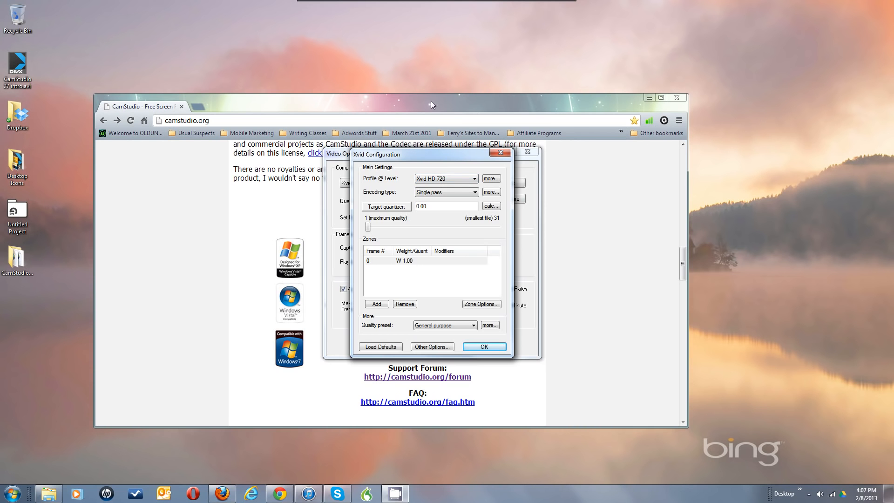
Look through the encoding types, keeping Single pass, and set the target quantizer to 1.00 for maximum quality.
click(446, 193)
click(446, 192)
click(464, 193)
click(462, 190)
click(368, 228)
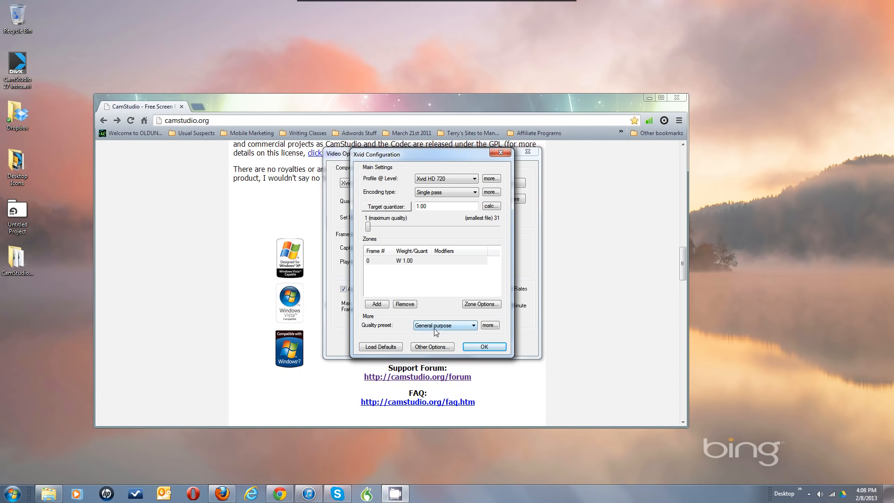
key(alt)
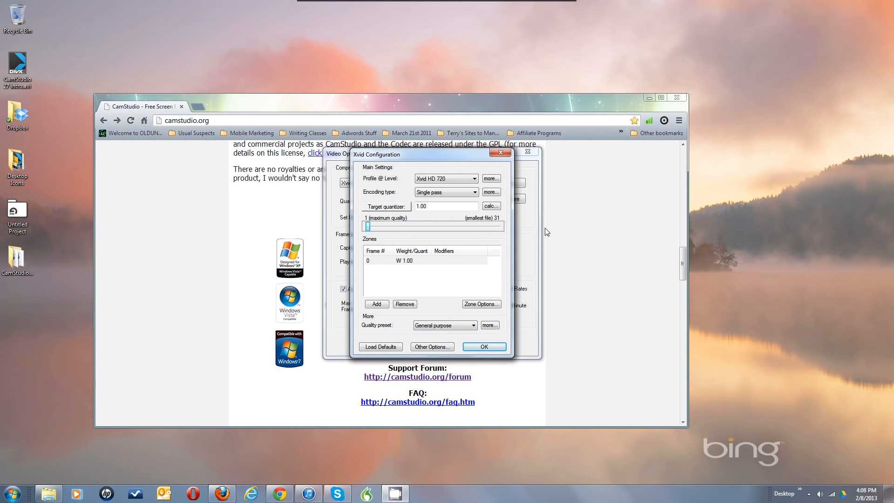
Open the detailed Xvid HD 720 profile settings, try B-VOPs off and on, and cancel the dialog.
click(490, 178)
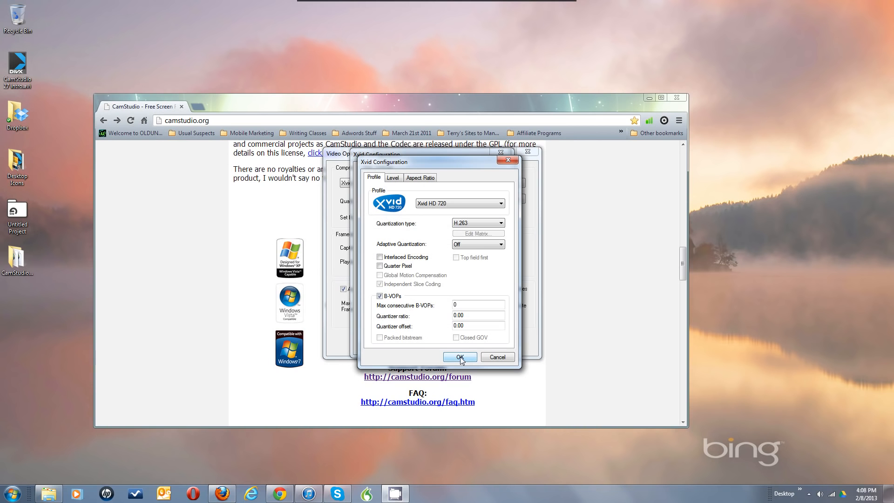
click(380, 298)
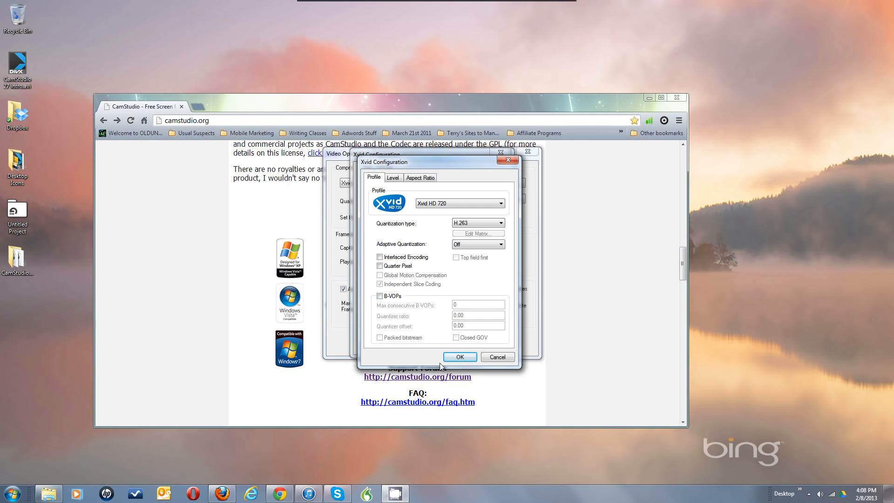
click(380, 296)
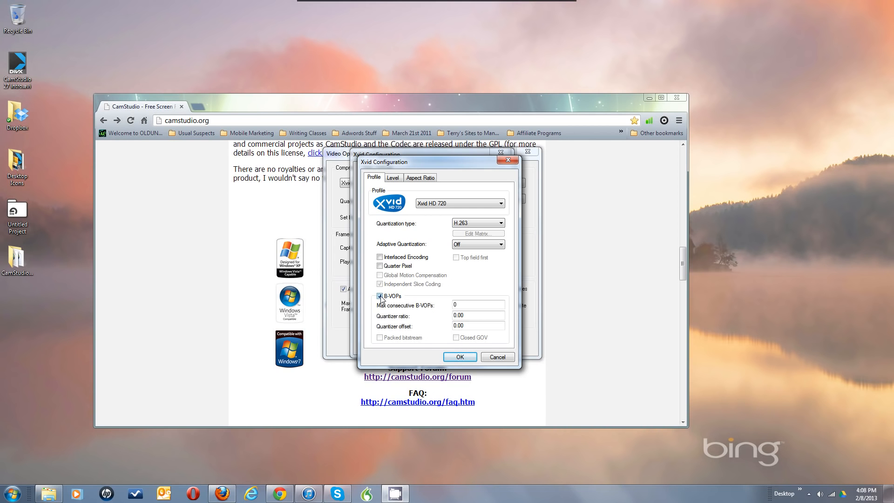
click(497, 356)
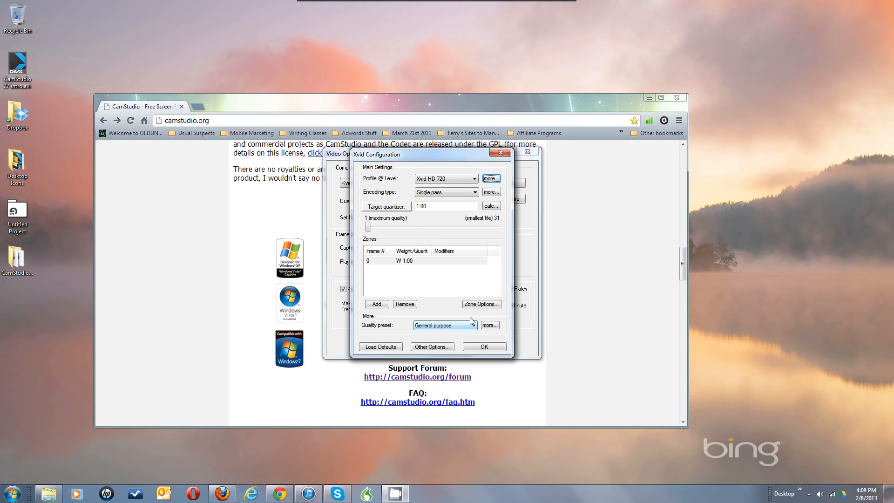
Try the Real-time quality preset and return it to General purpose.
click(450, 255)
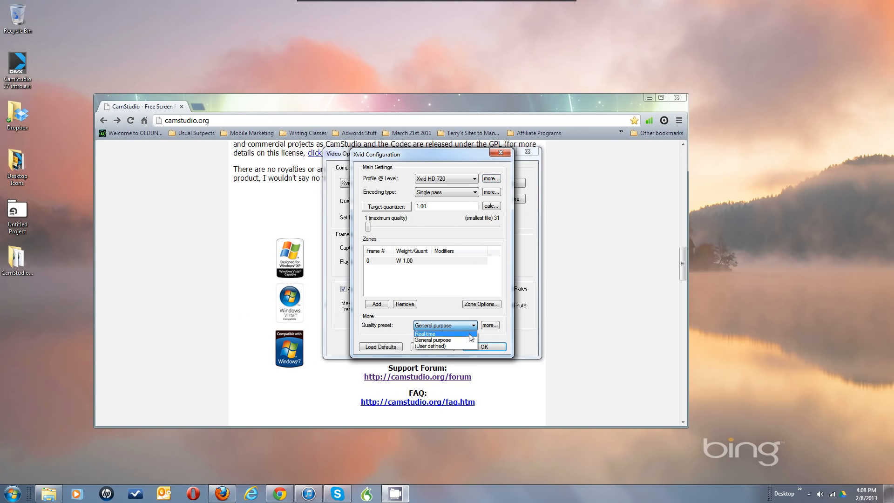
click(468, 333)
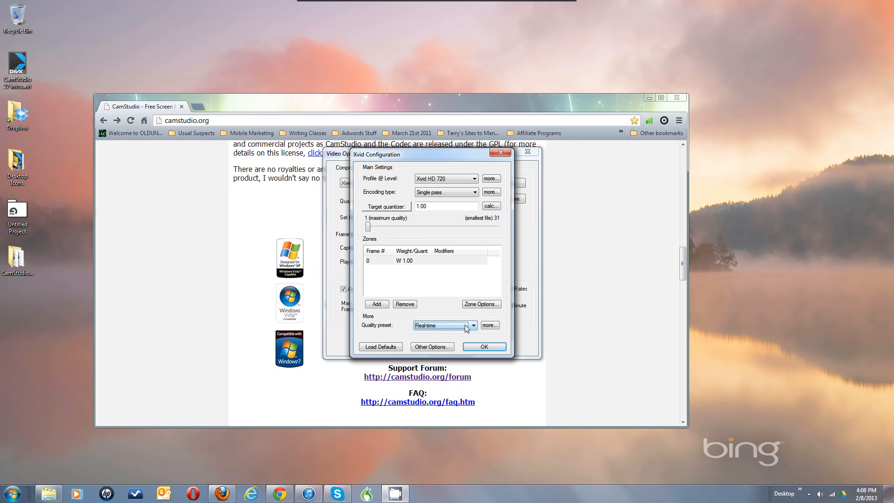
click(474, 326)
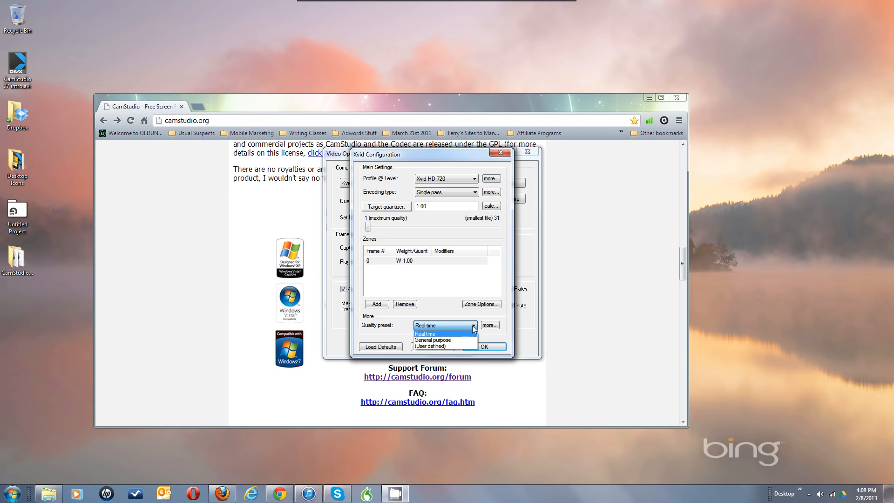
click(468, 341)
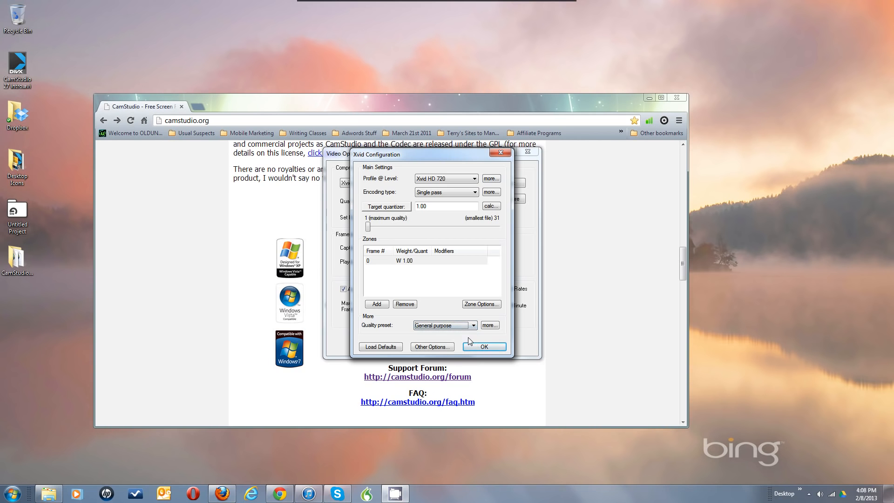
Open the codec's other encoder options, try Display encoding status on and off, and close them.
click(445, 282)
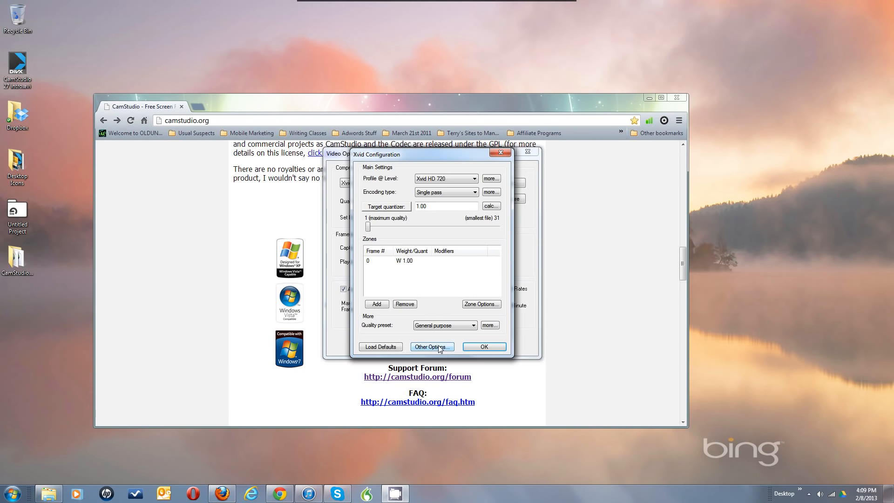
click(435, 255)
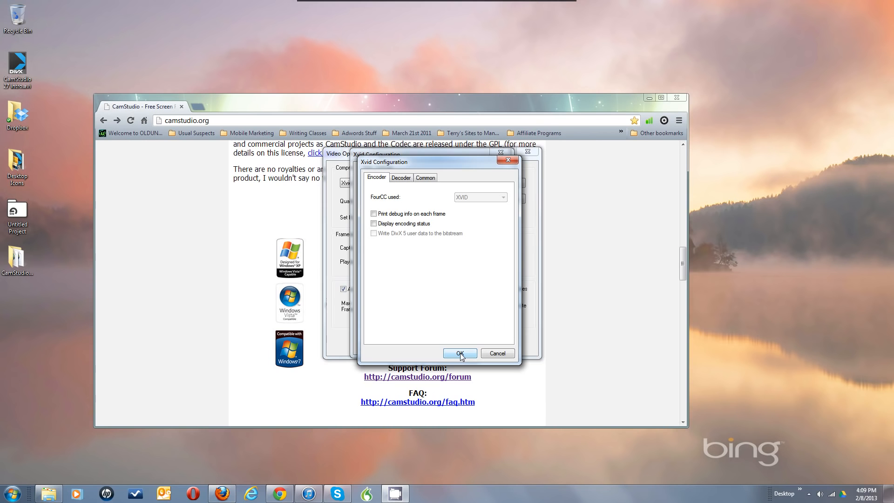
click(373, 224)
click(374, 224)
click(460, 353)
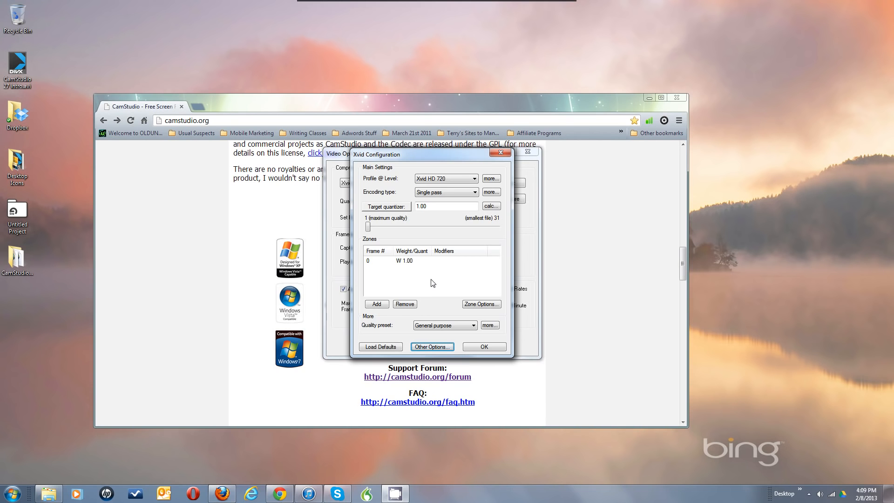
Select the Xvid HD 1080 profile, dismiss the codec configuration, and accept the video options.
click(472, 180)
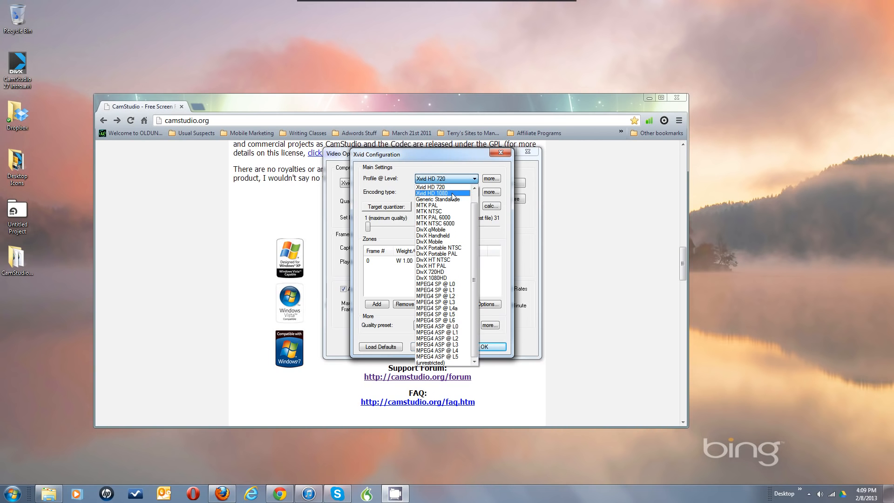
click(452, 193)
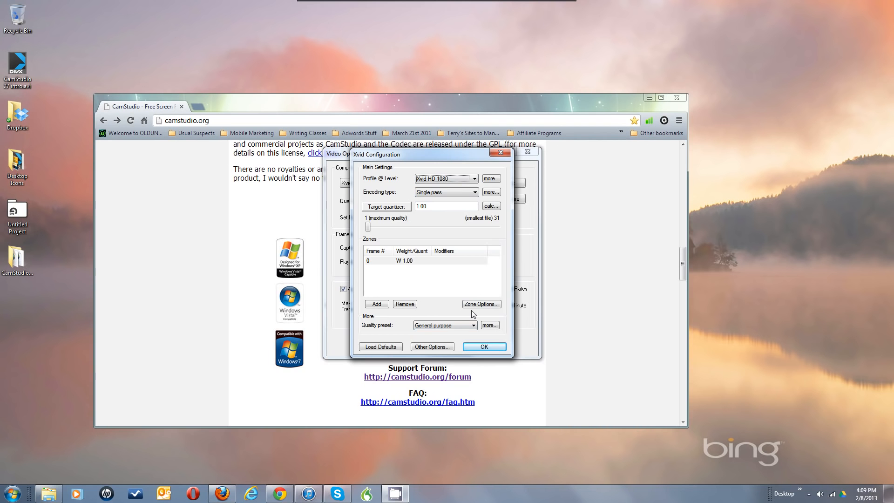
click(499, 153)
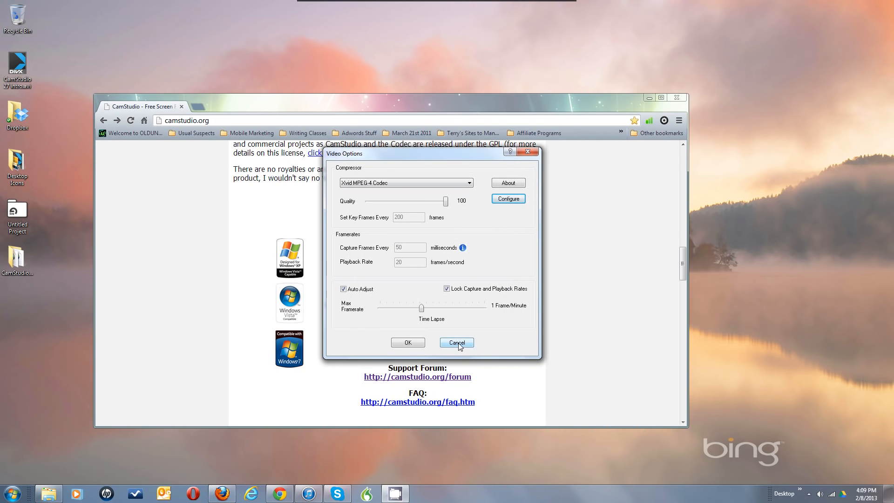
click(409, 342)
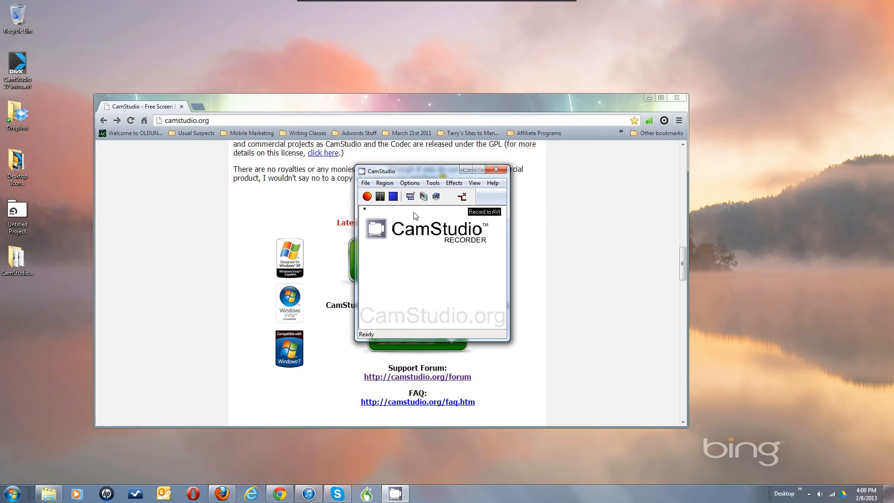
Open the cursor options, try Hide Cursor, and switch back to Show Cursor.
click(409, 184)
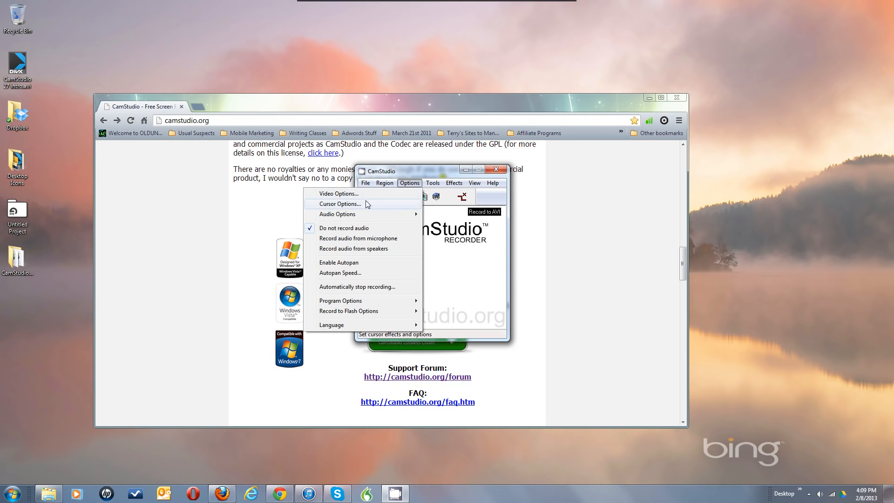
click(340, 204)
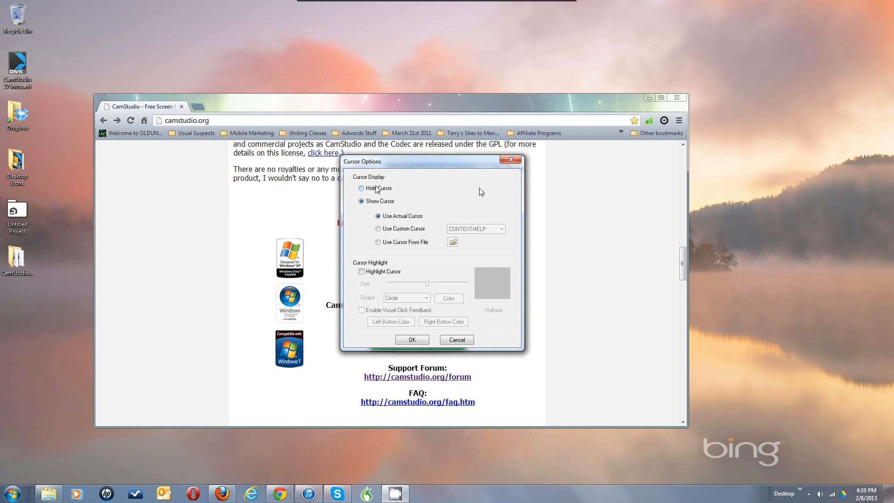
click(362, 188)
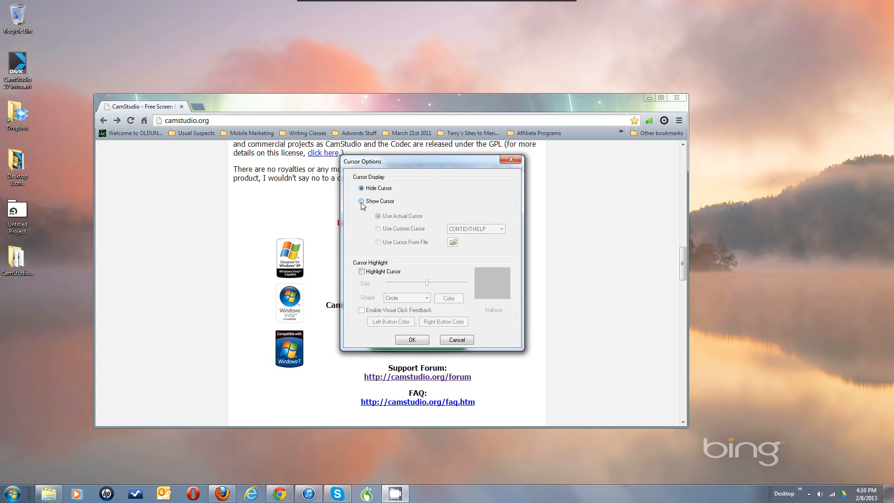
click(361, 202)
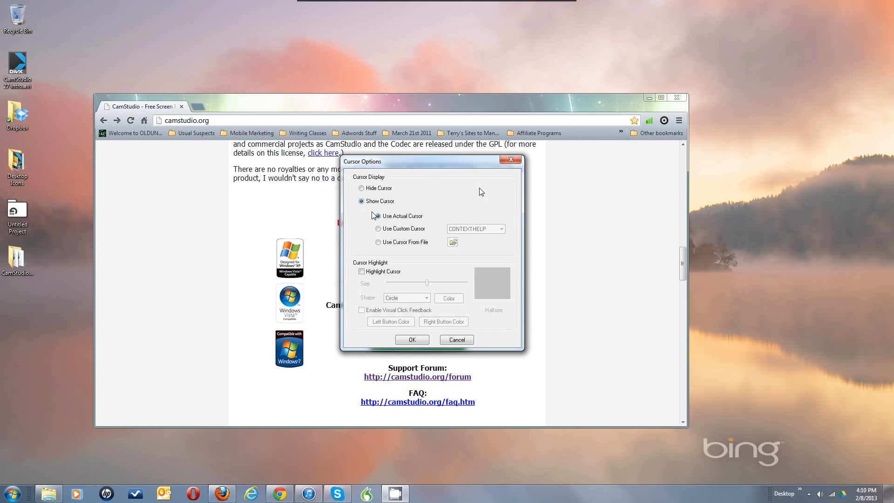
Enable cursor highlighting, trying it off and on, and enable visual click feedback.
click(362, 272)
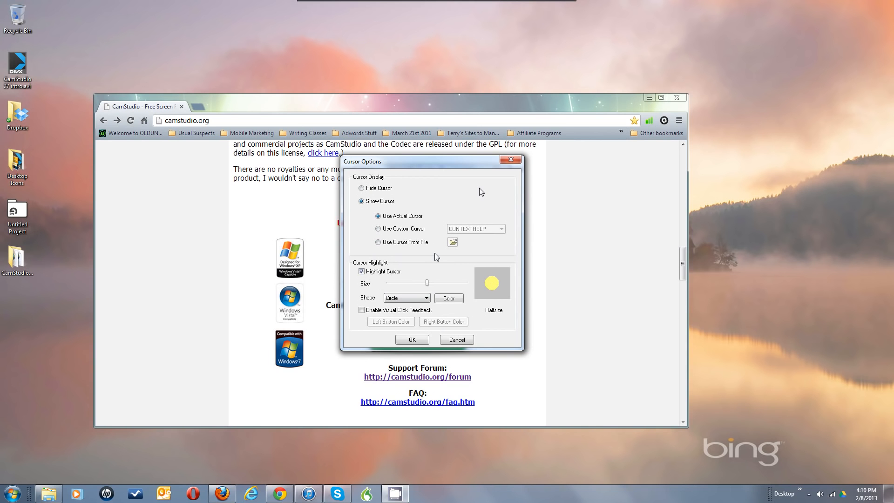
click(363, 272)
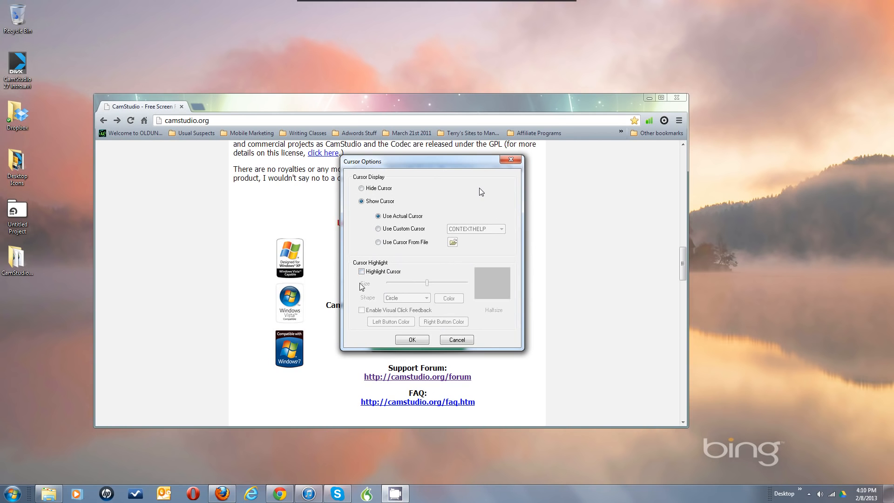
click(362, 273)
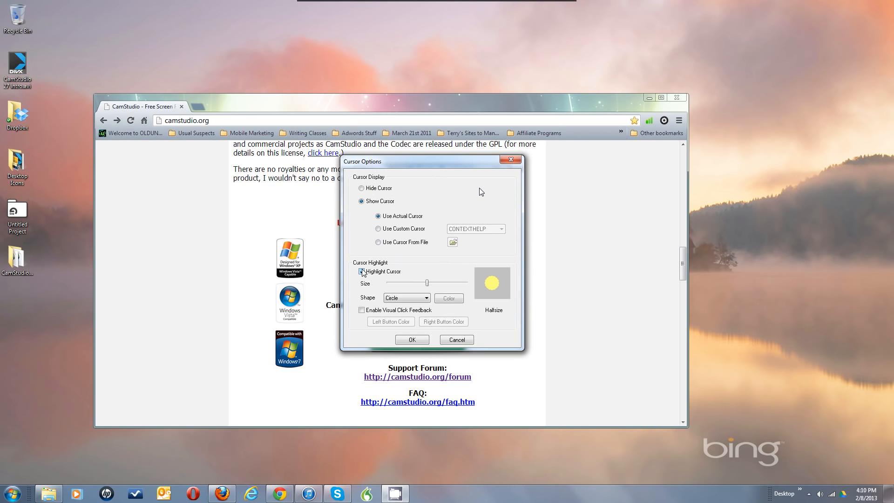
click(362, 310)
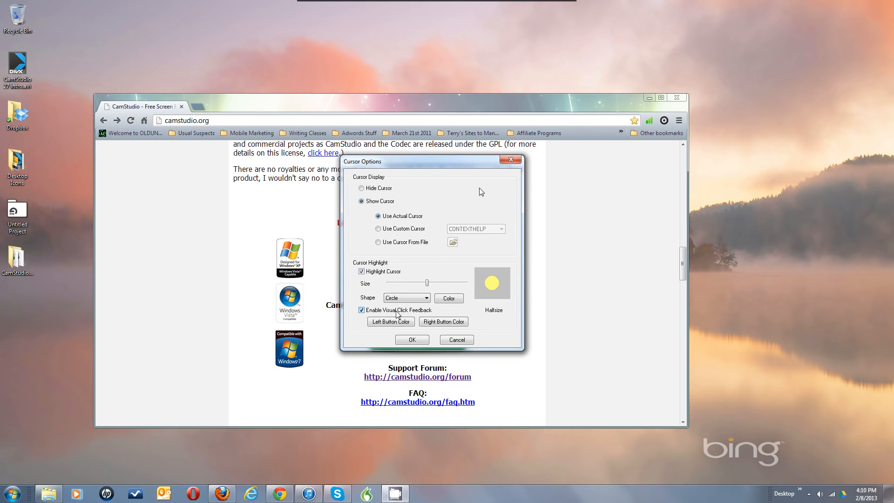
View the color choices for left-button and right-button click feedback without changing them.
click(394, 322)
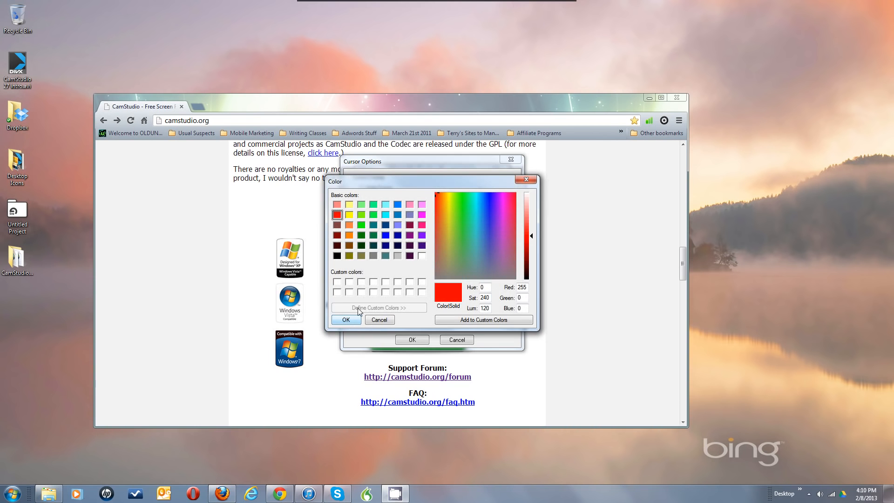
click(380, 319)
click(443, 323)
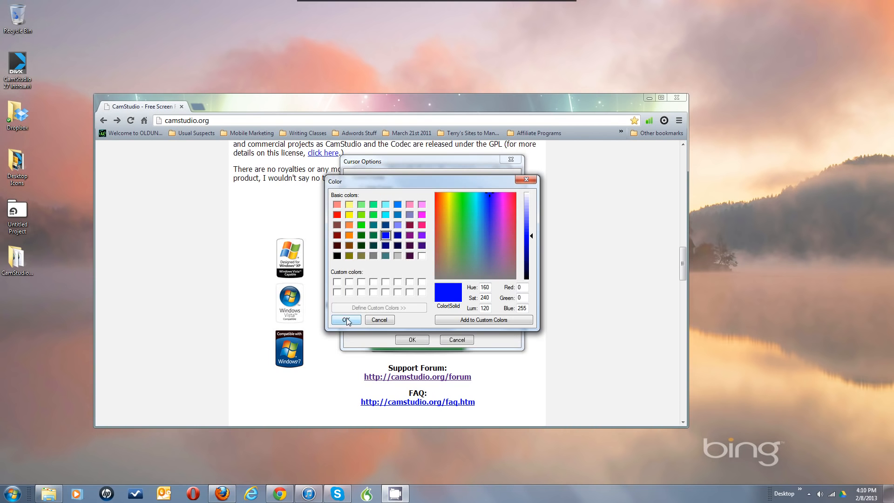
click(389, 321)
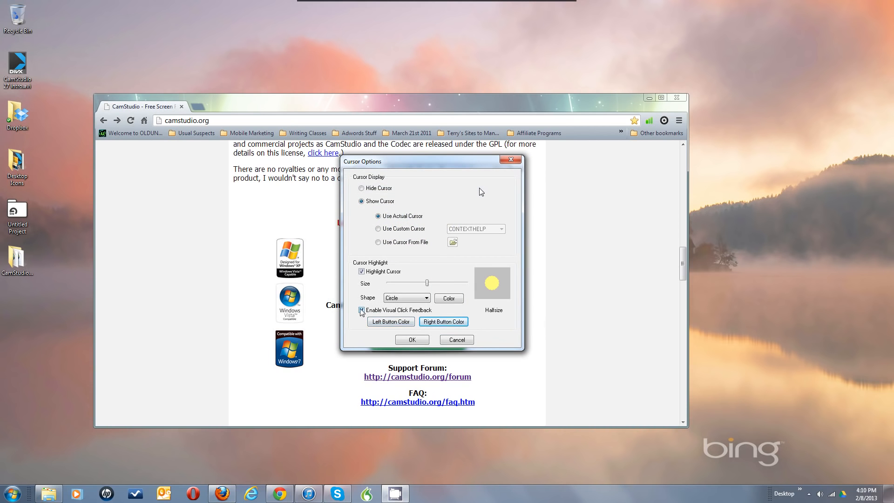
Disable visual click feedback and cursor highlighting, and accept the cursor options.
click(362, 310)
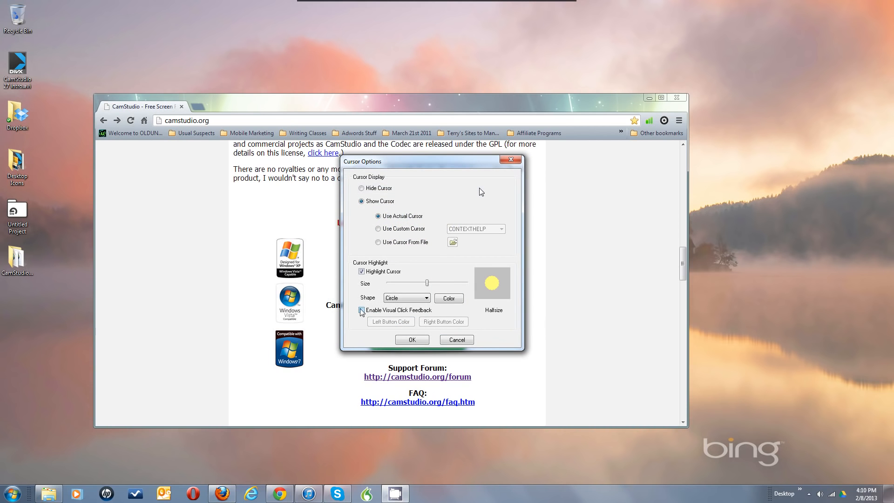
click(362, 272)
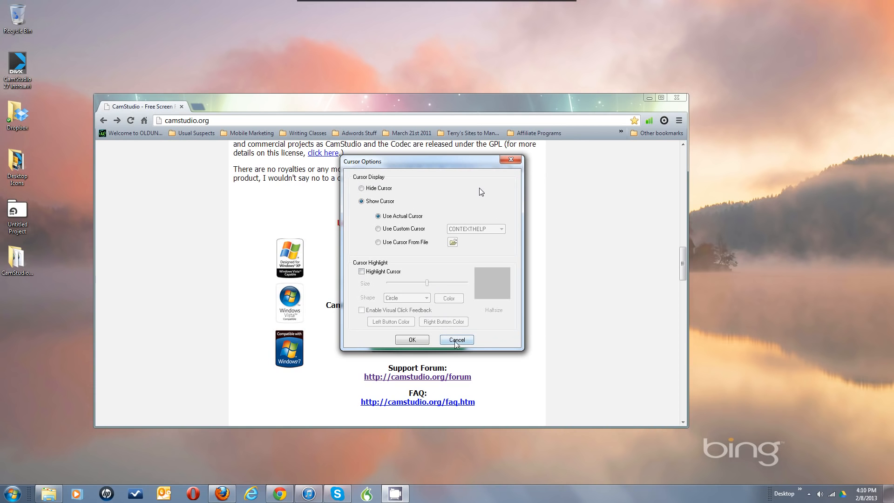
click(412, 340)
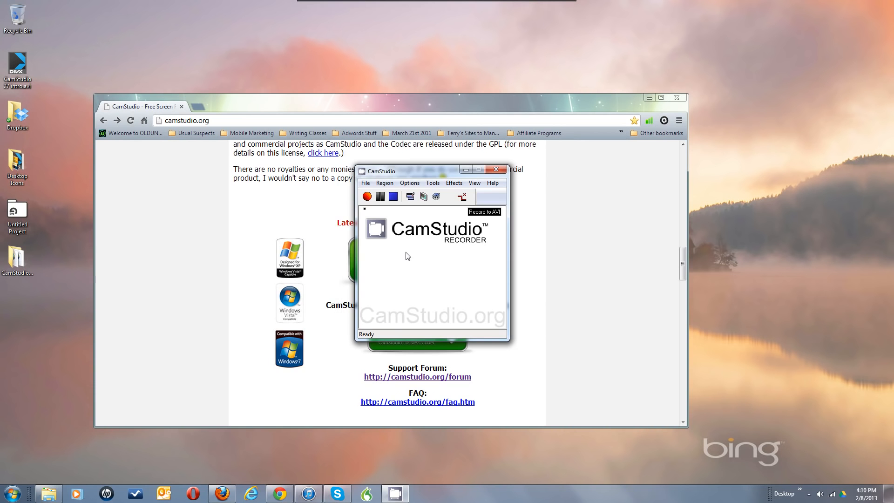
Reopen the cursor options, enable Highlight Cursor and Enable Visual Click Feedback, and accept the settings.
click(413, 183)
click(380, 204)
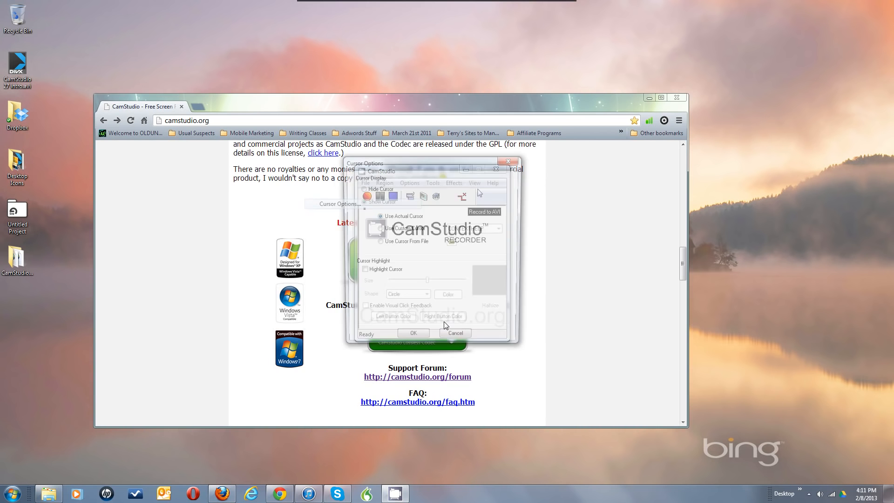
click(362, 272)
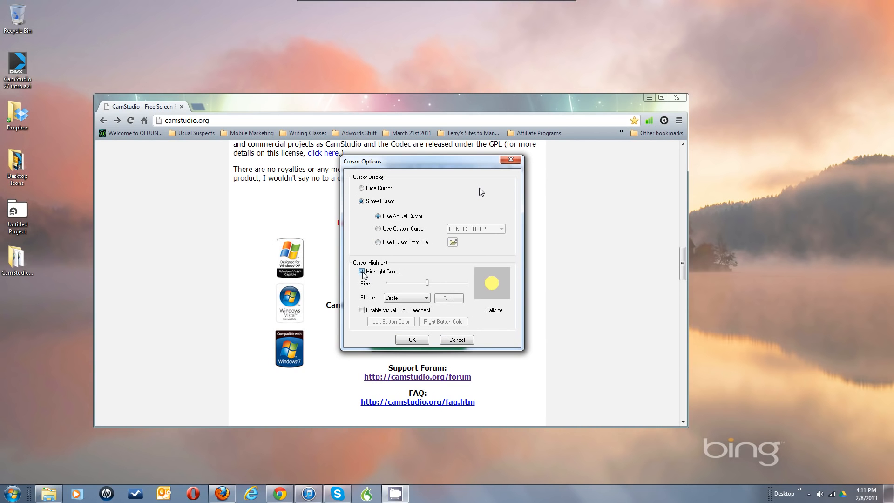
click(365, 310)
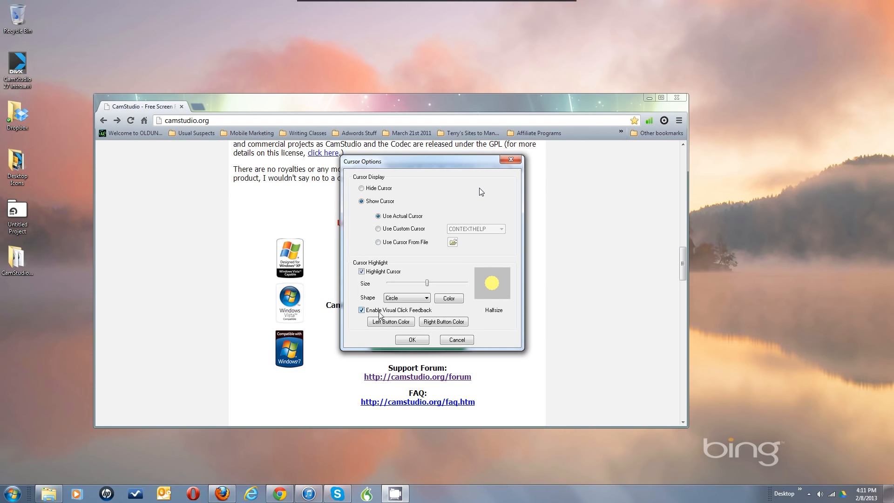
click(413, 340)
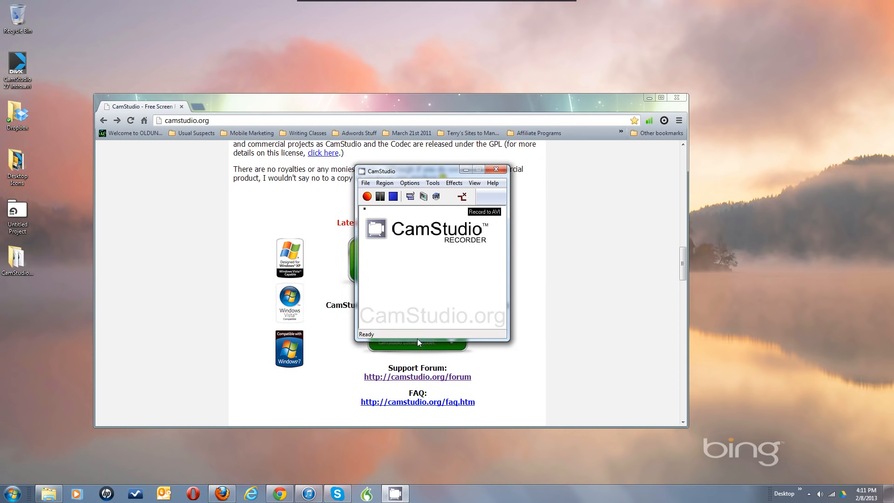
Set the recorder to record audio from the microphone and view the capture devices offered in the microphone audio options.
click(408, 183)
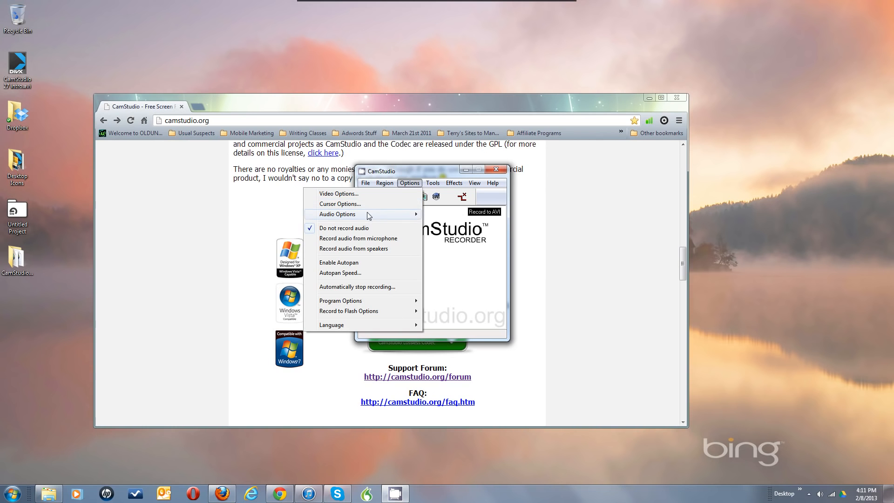
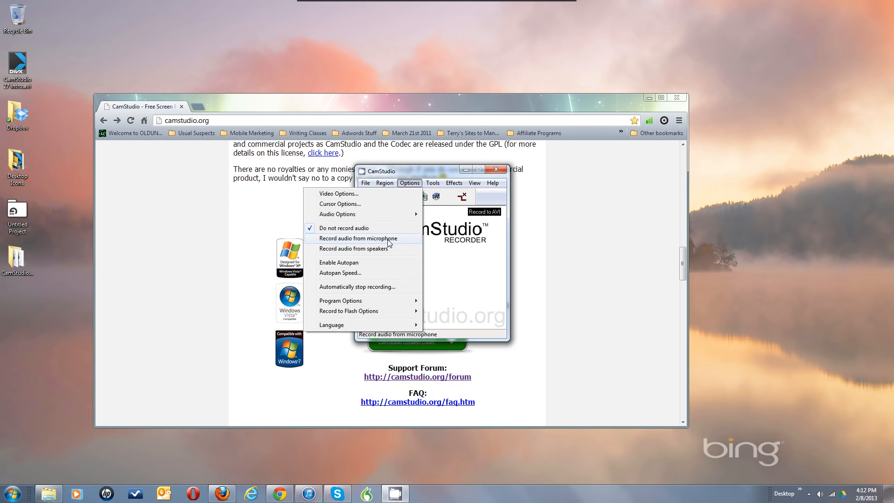
click(388, 240)
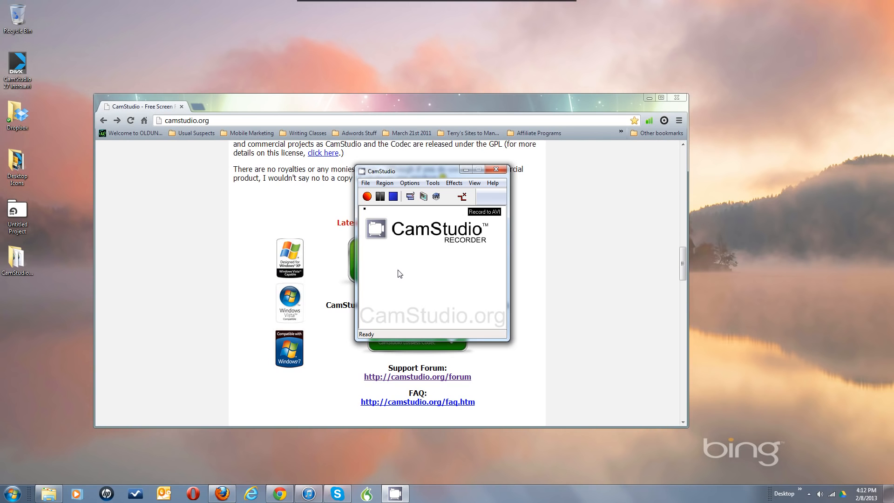
click(410, 184)
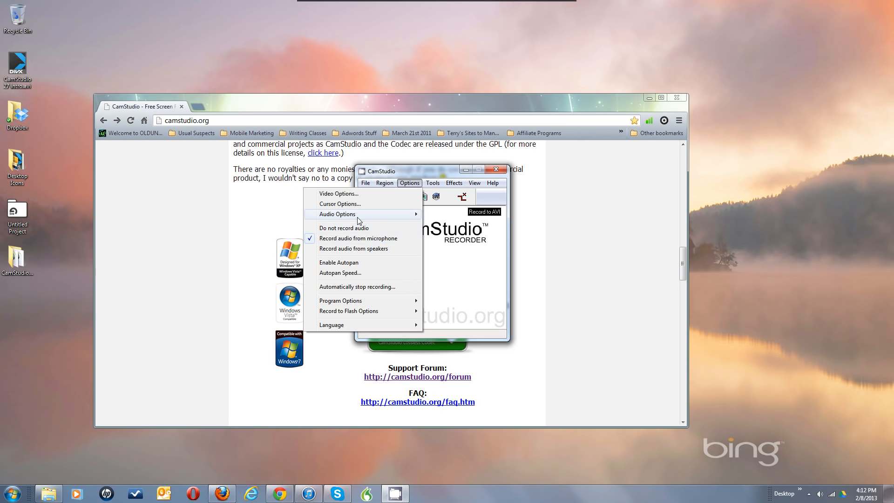
mouse_move(356, 215)
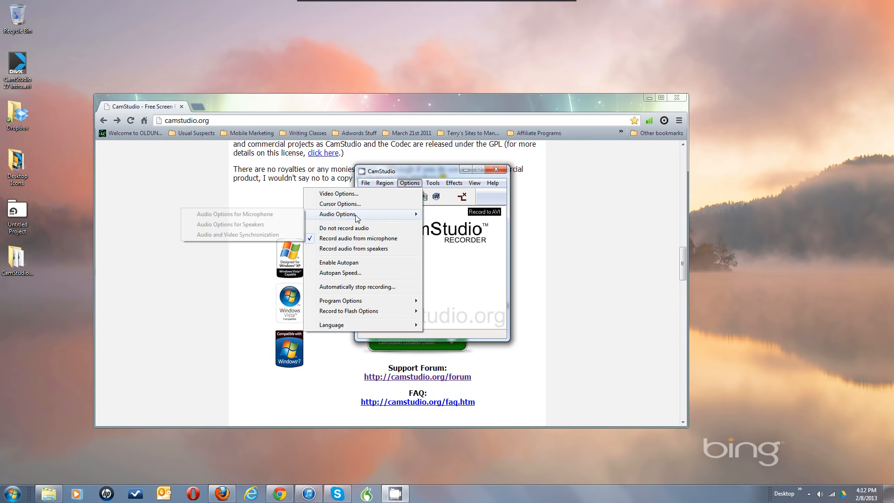
click(272, 215)
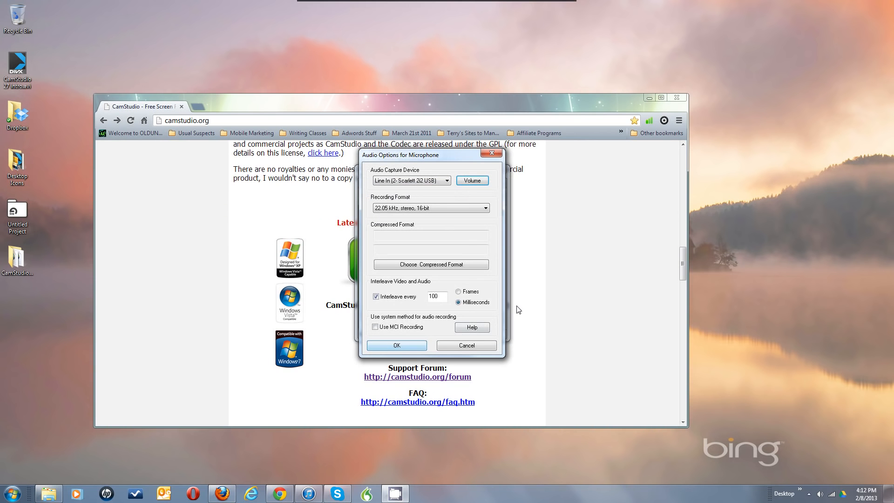
click(415, 182)
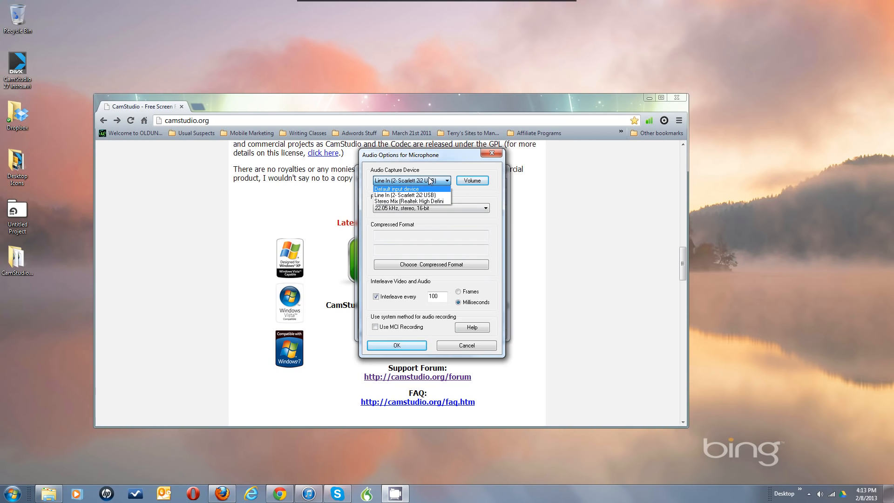
click(429, 181)
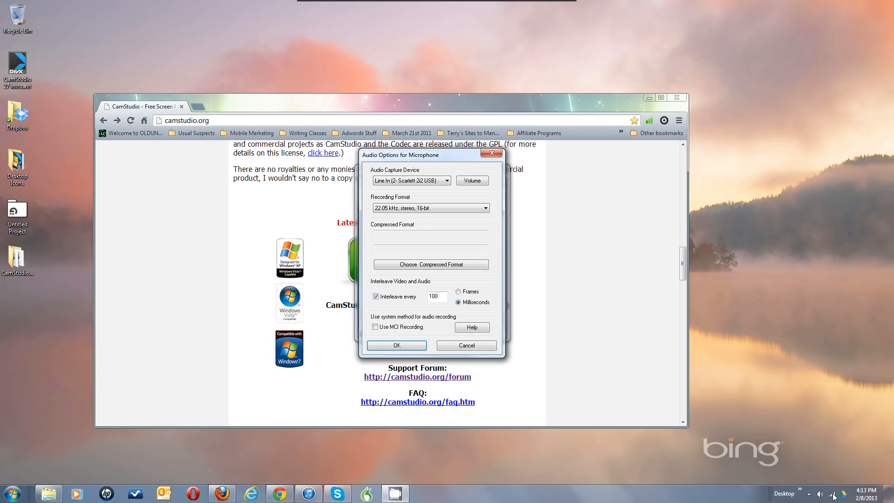
View the Windows recording devices, moving the Sound window nearer the microphone options, and close it.
right_click(746, 484)
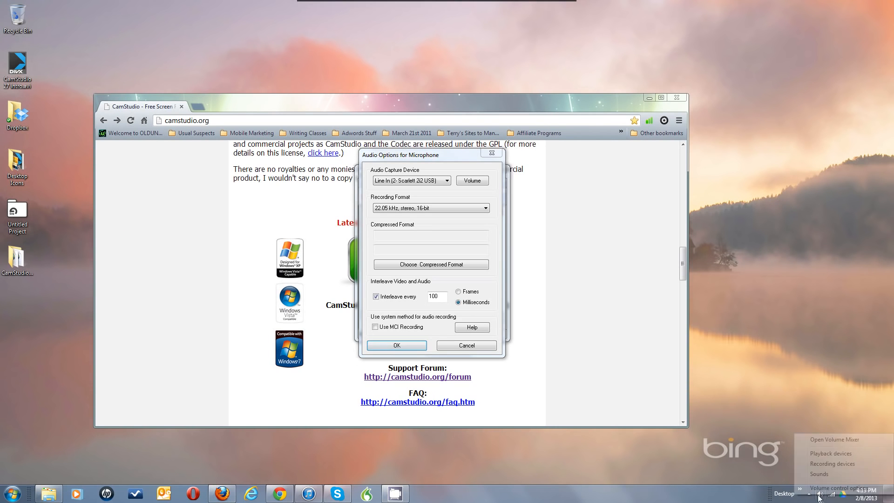
click(818, 463)
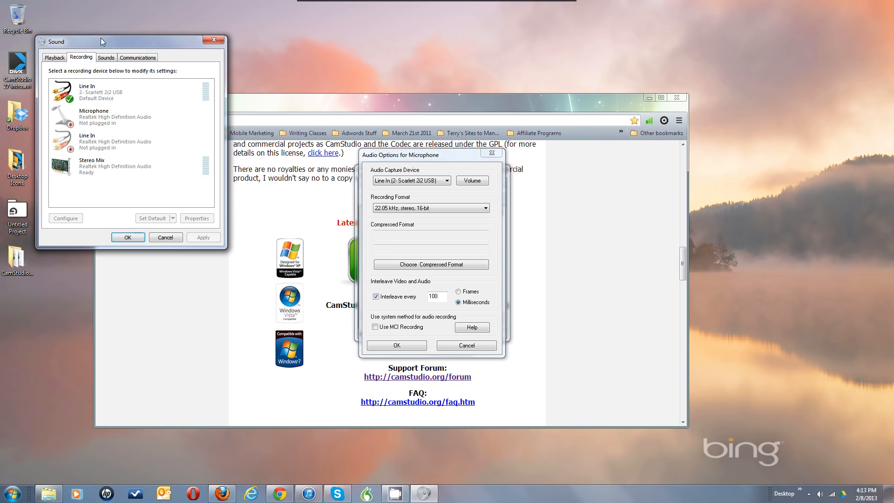
drag(105, 41, 267, 79)
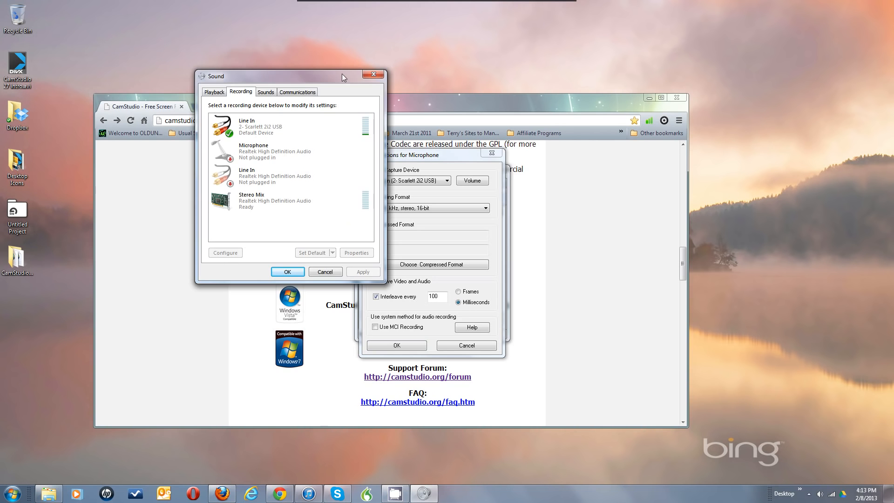
click(370, 75)
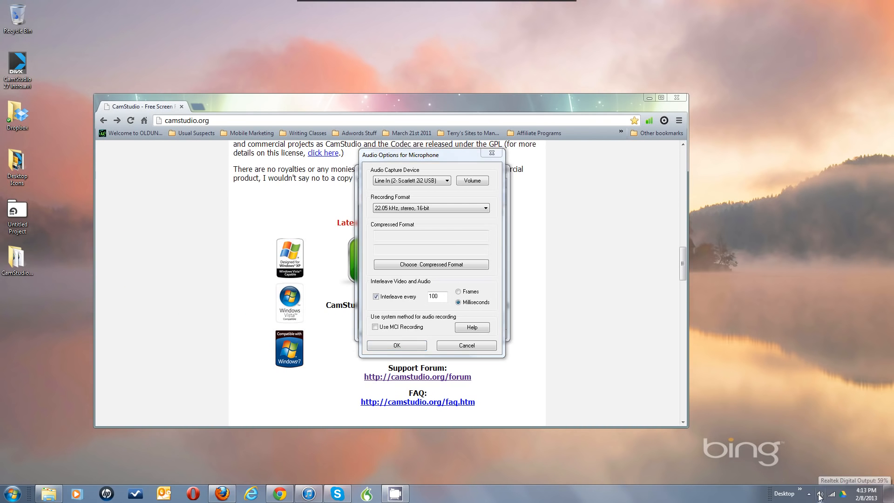
Reopen the Windows recording devices with the browser page in front of CamStudio, and move the Sound window over the page's center.
right_click(819, 496)
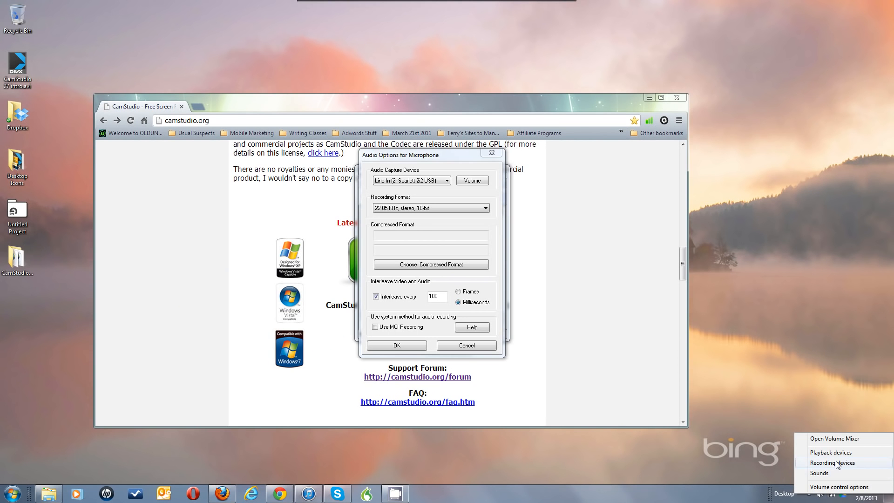
click(833, 463)
click(538, 272)
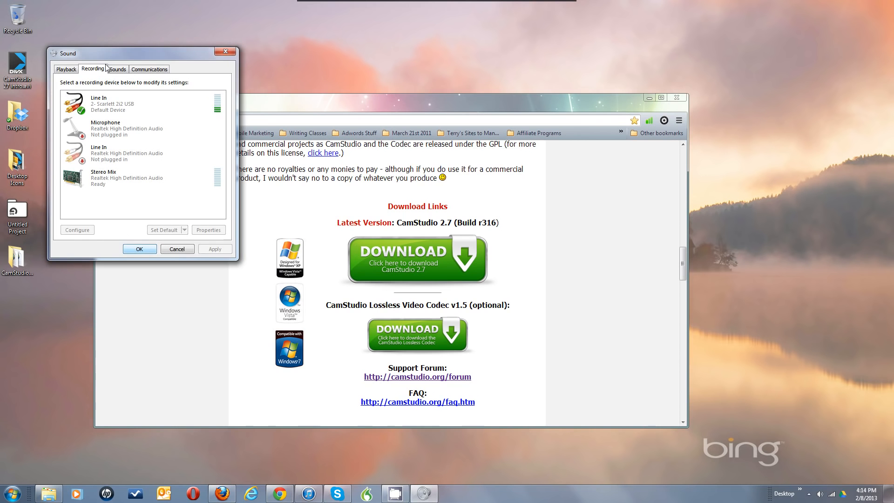
drag(111, 52, 383, 82)
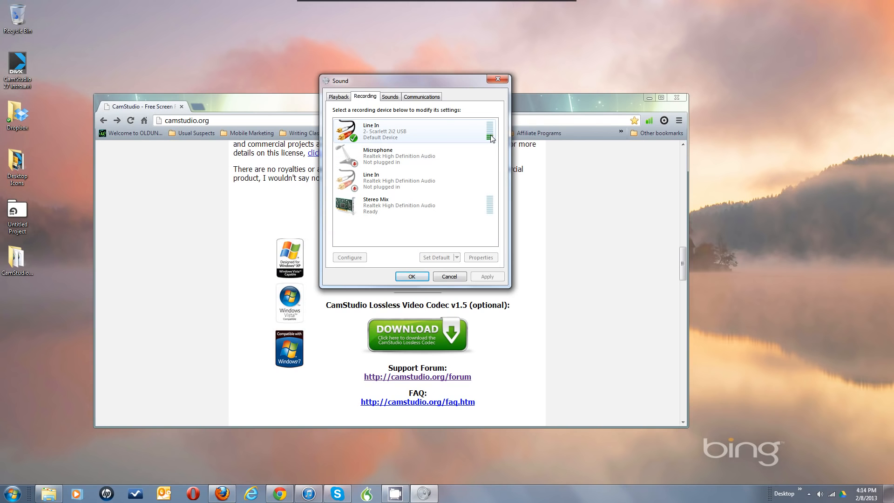
Examine the Scarlett 2i2 USB Line In device and view the default-device options for Stereo Mix without changing them.
right_click(391, 130)
click(381, 129)
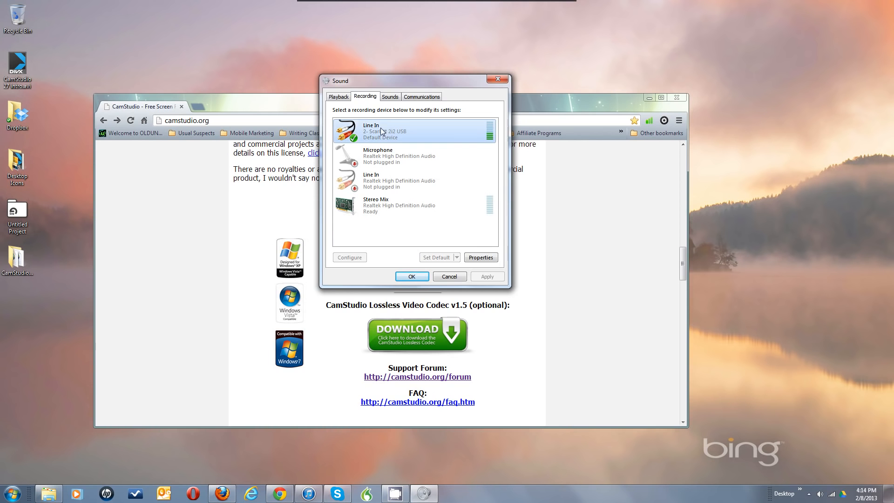
right_click(370, 209)
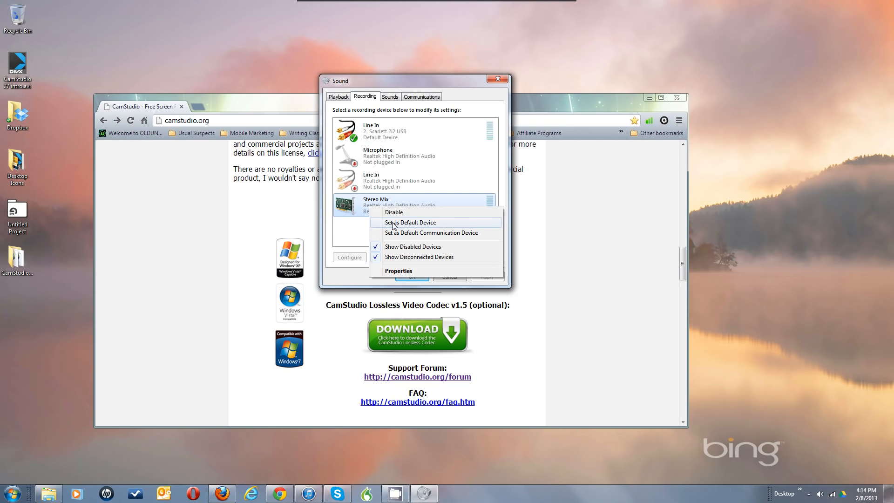
click(350, 233)
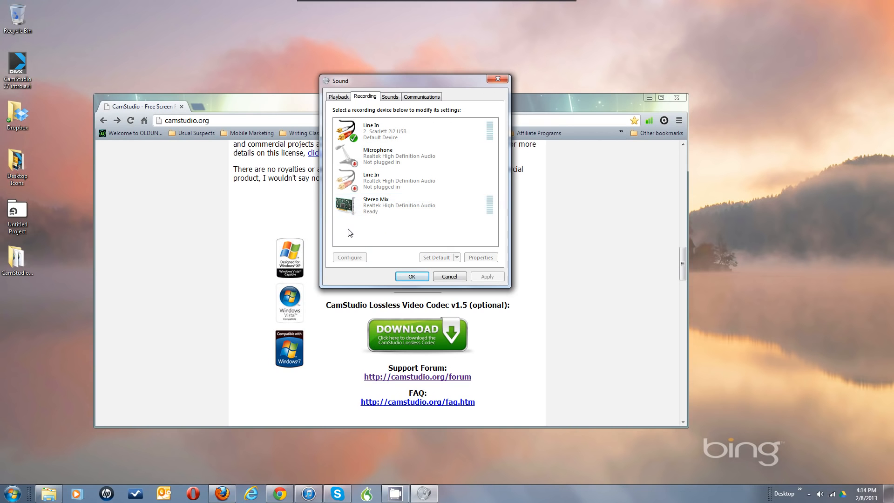
right_click(348, 228)
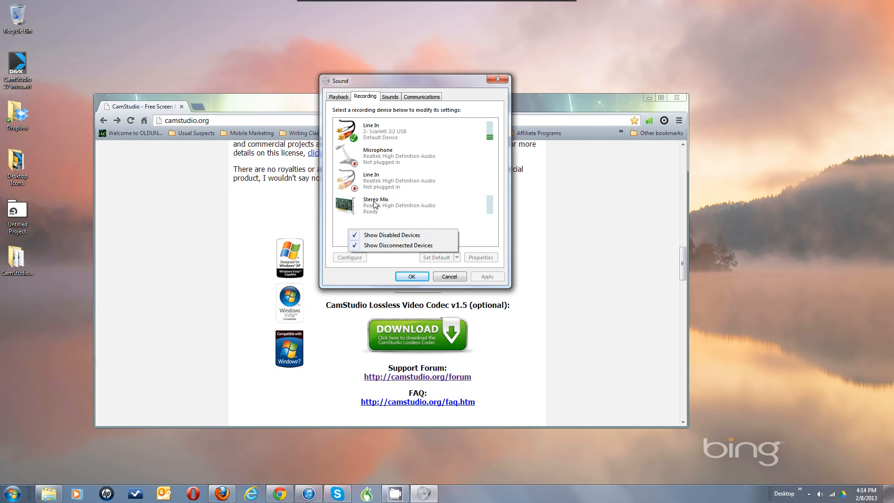
click(441, 222)
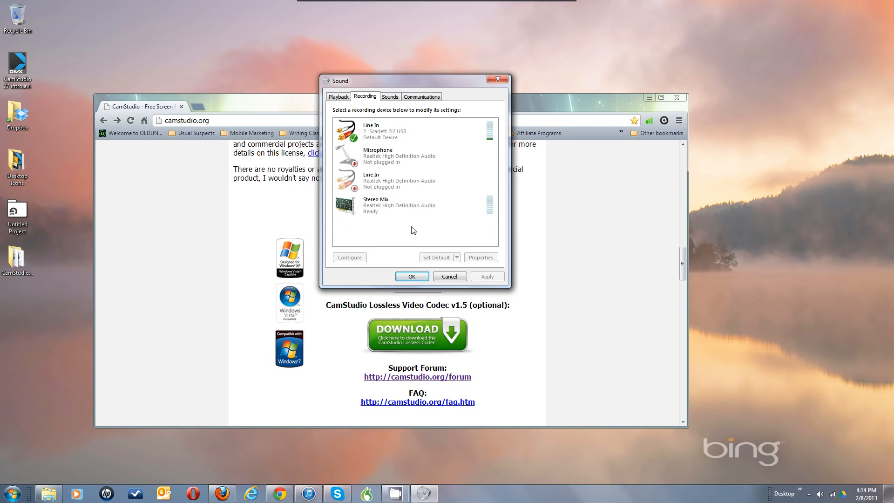
right_click(372, 204)
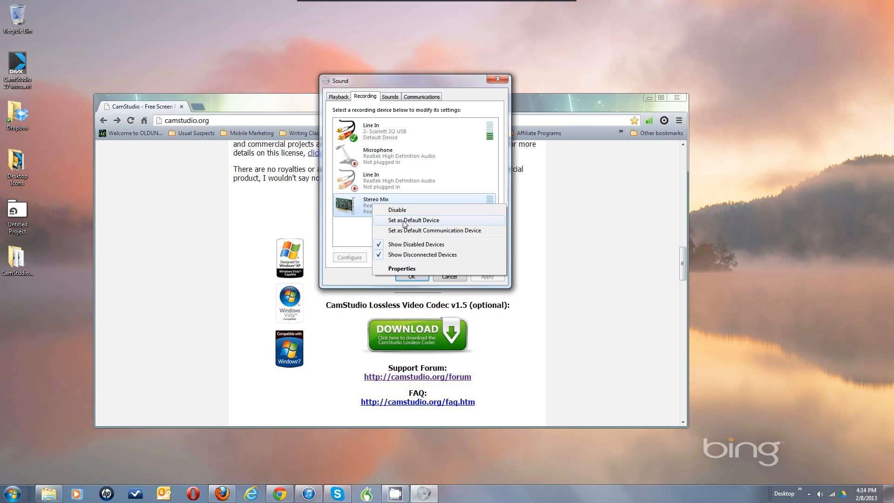
click(351, 234)
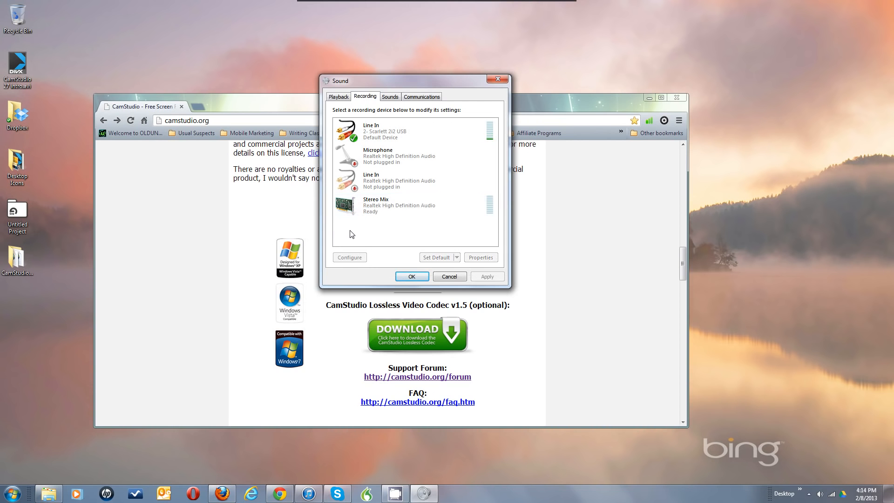
View the Listen settings in Stereo Mix's properties, cancel the properties, and select the Scarlett 2i2 USB Line In device.
double_click(376, 205)
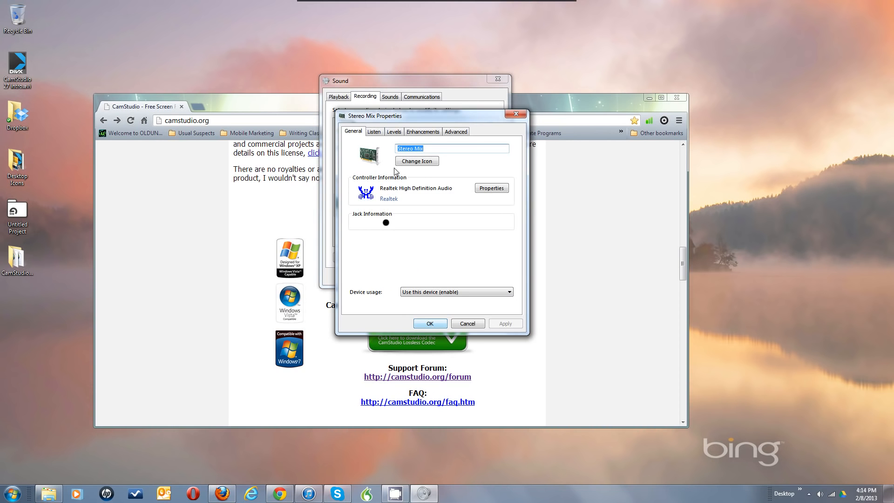
click(374, 132)
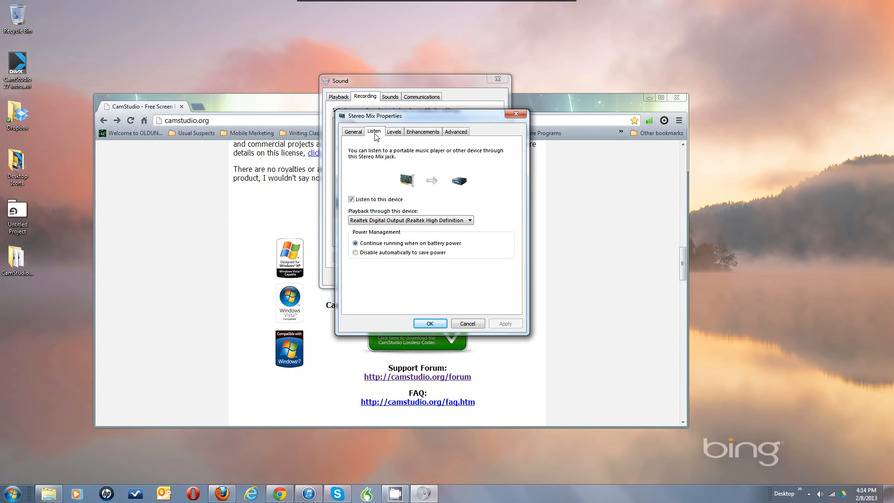
click(382, 222)
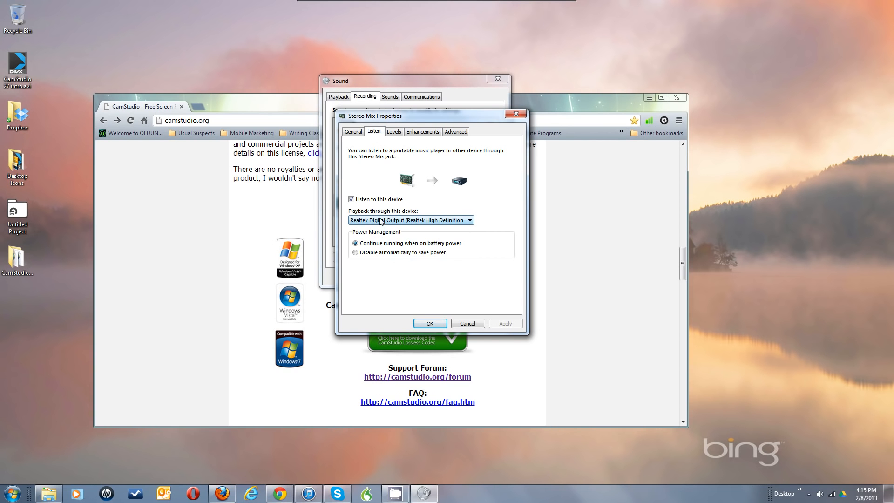
click(352, 200)
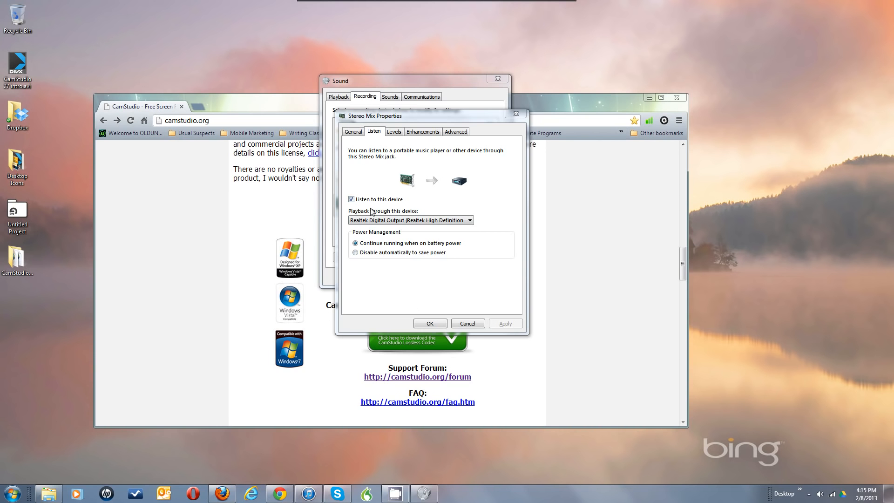
click(467, 323)
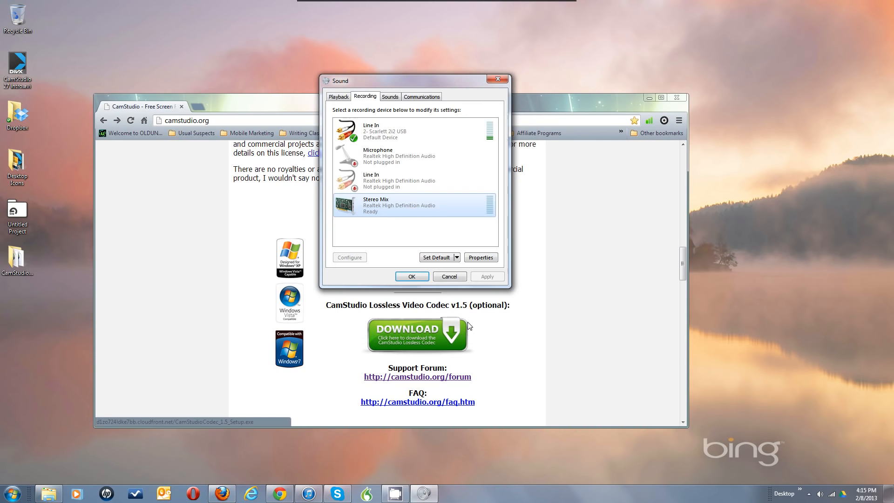
click(381, 130)
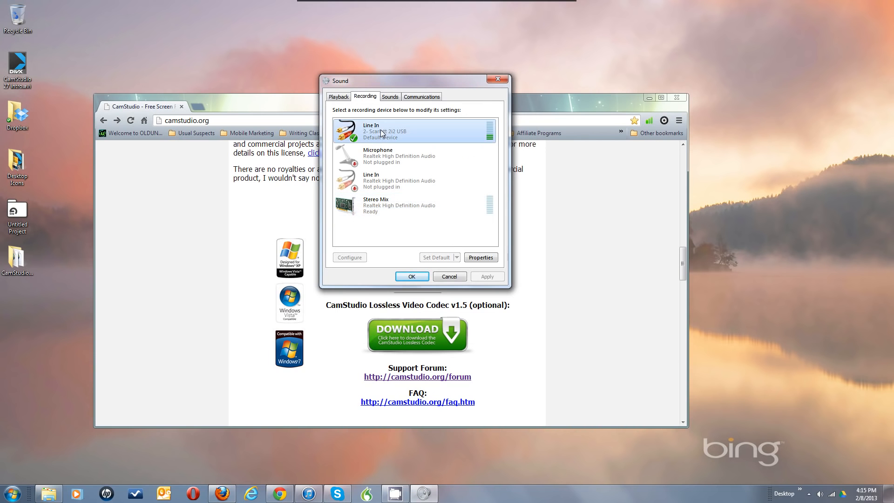
View the default-device options for the Realtek Microphone without changing them, and select the Scarlett 2i2 USB Line In device.
click(377, 155)
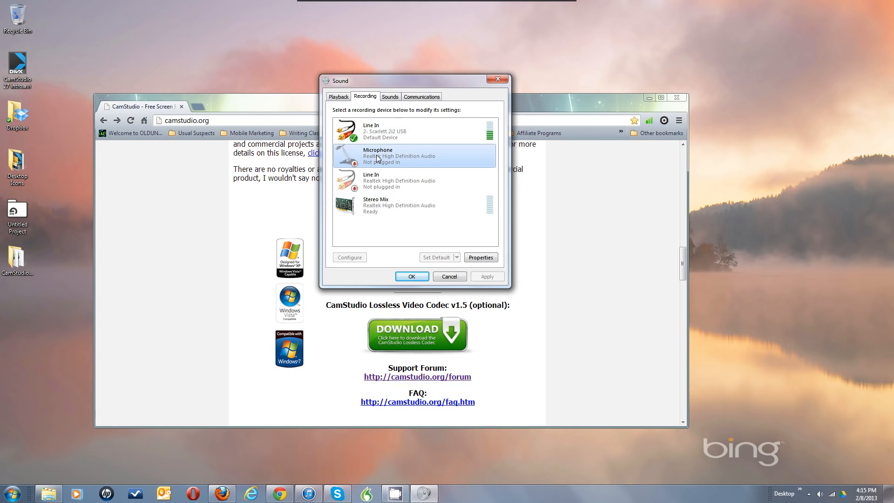
right_click(376, 156)
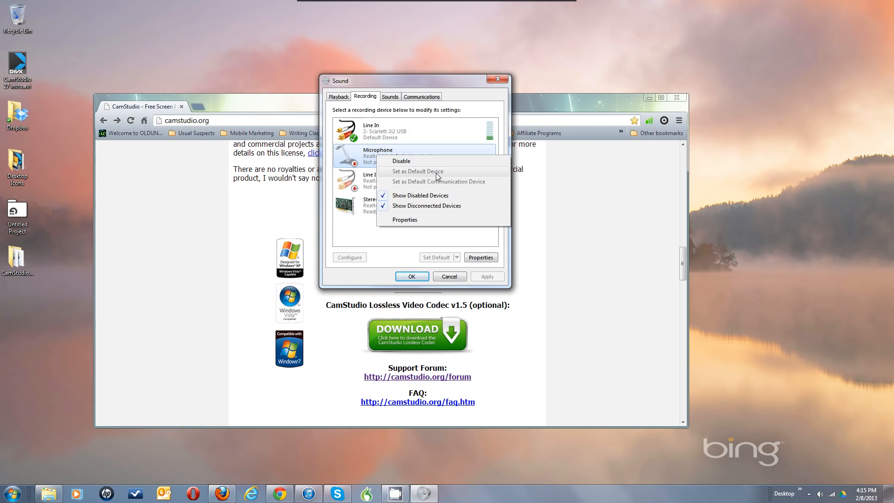
click(406, 124)
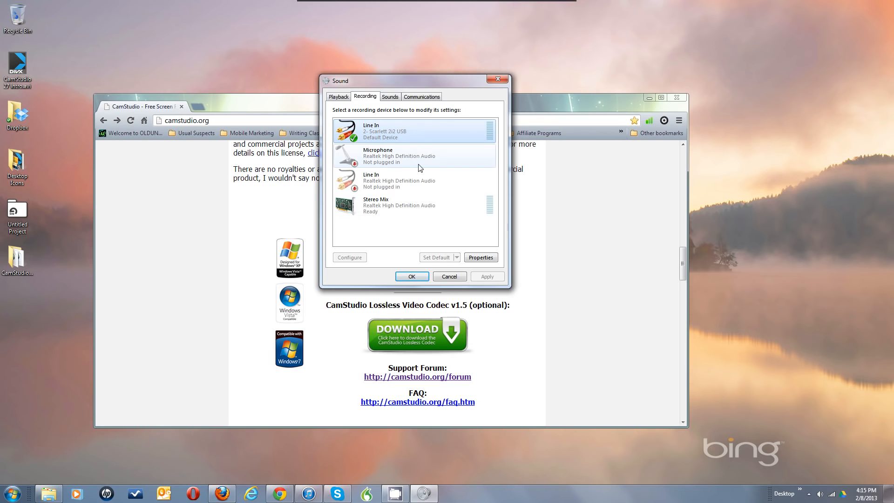
Look through the list of Windows playback devices and return to the recording devices.
click(343, 96)
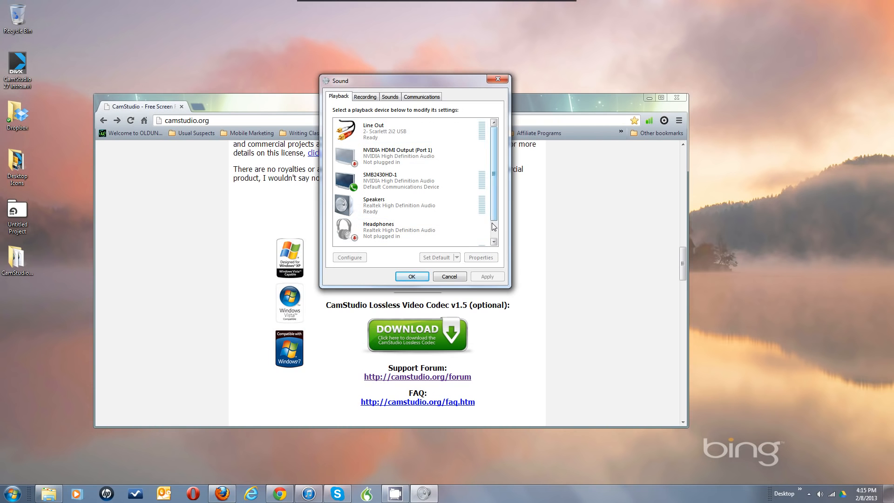
scroll(494, 228, down, 2)
drag(495, 227, 495, 148)
click(374, 99)
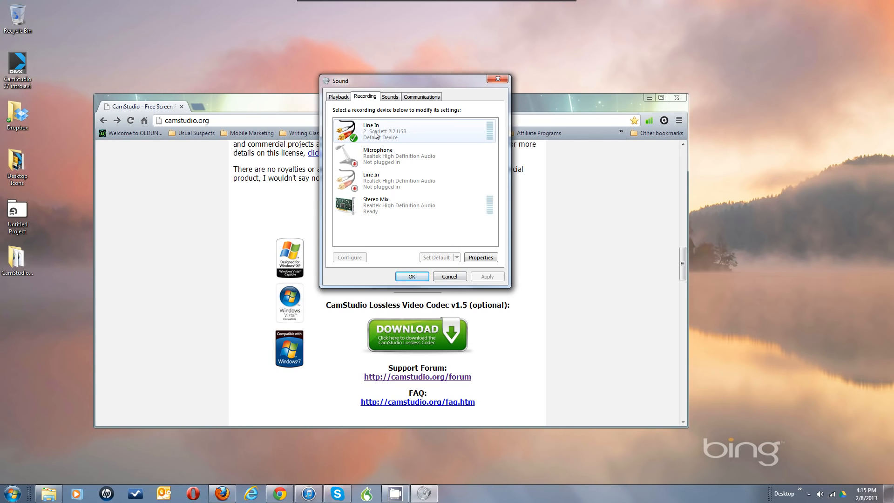
right_click(383, 158)
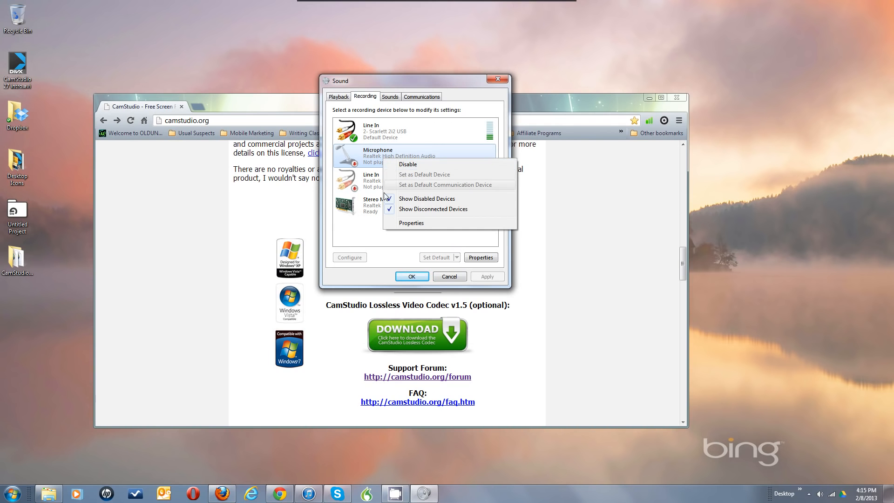
click(361, 227)
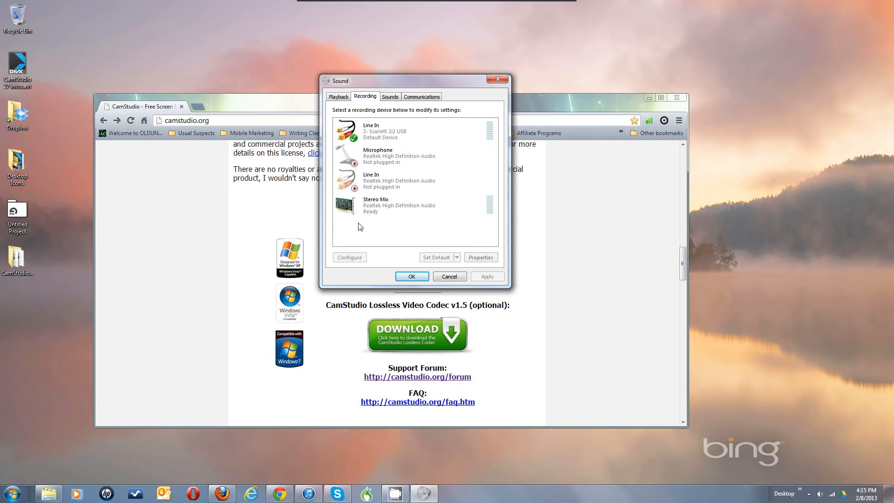
click(457, 277)
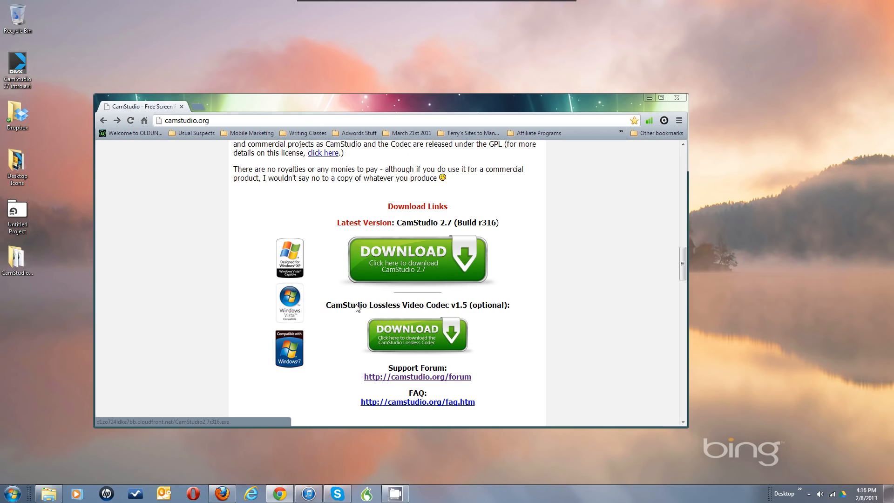
In CamStudio's microphone audio options, choose Line In (2- Scarlett 2i2 USB) as capture device and 44.1 kHz, mono, 16-bit as recording format.
click(391, 494)
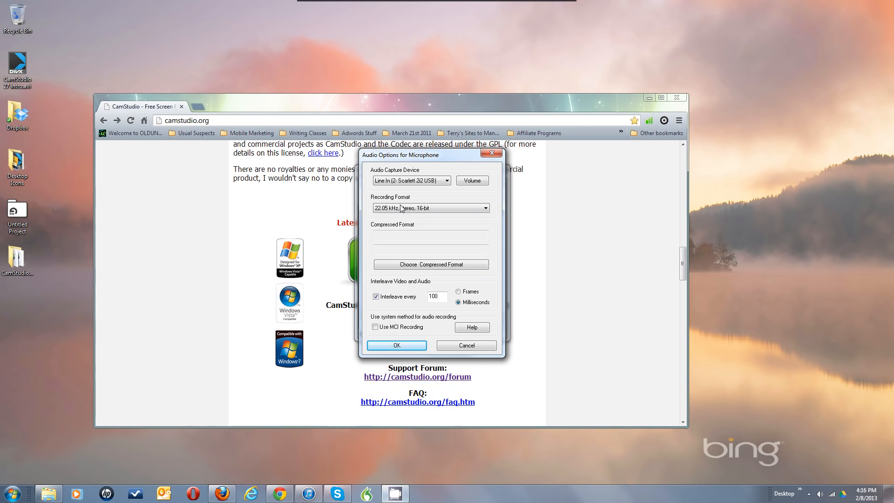
click(430, 182)
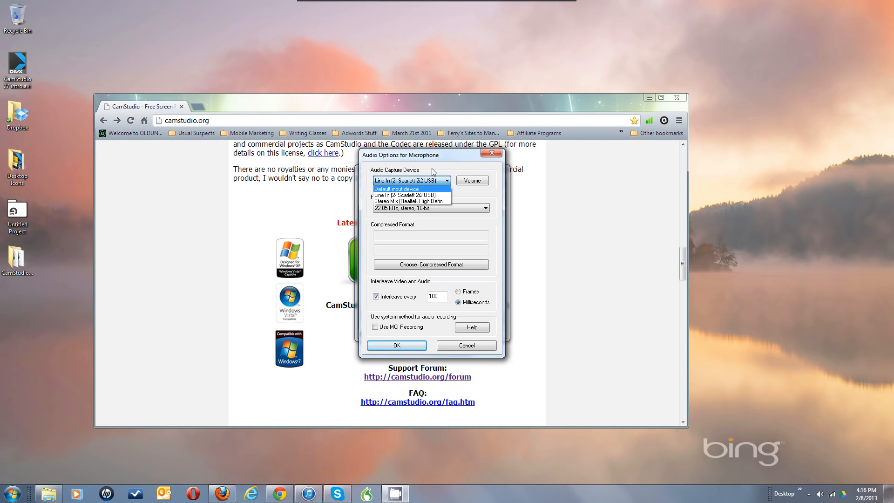
click(427, 196)
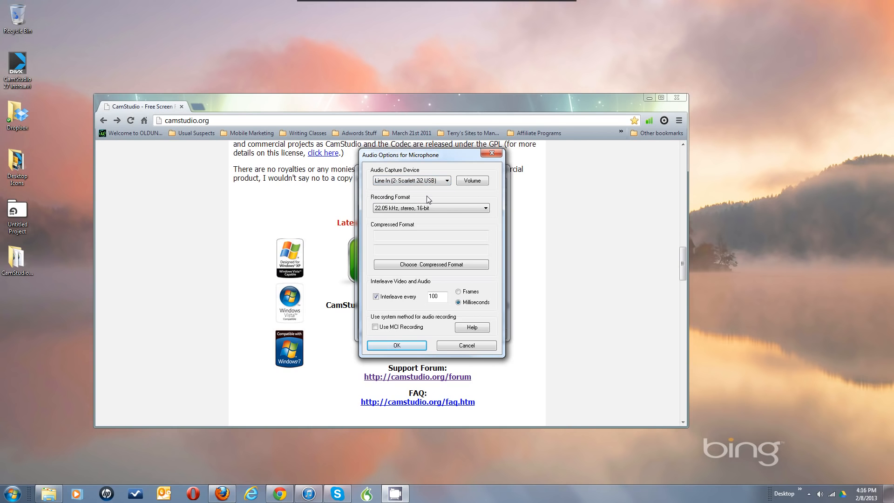
click(468, 209)
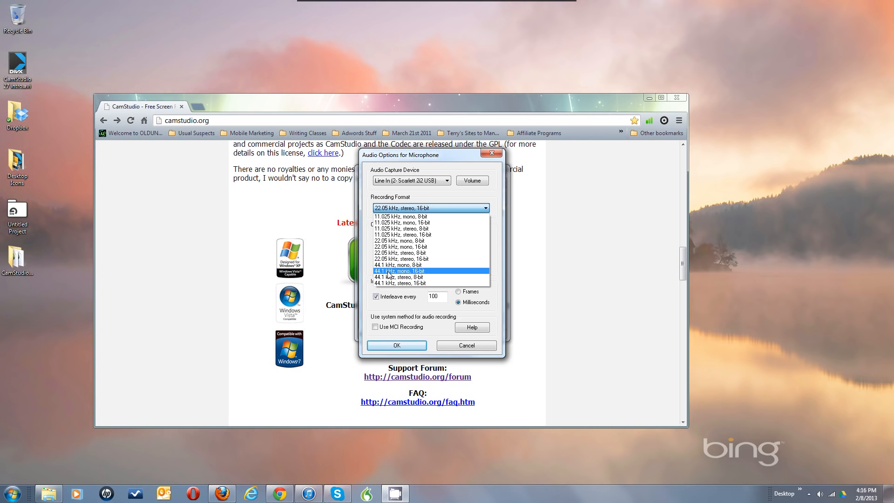
click(426, 271)
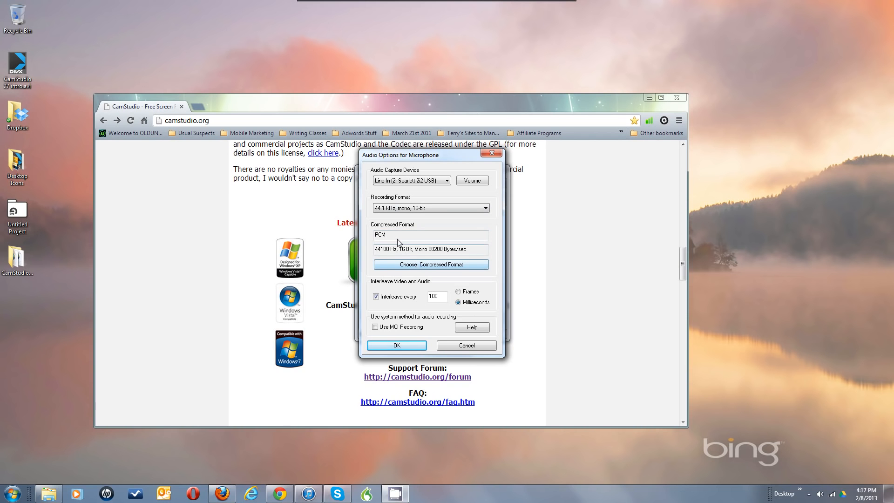
View the available audio compression formats for the microphone and keep PCM.
click(412, 266)
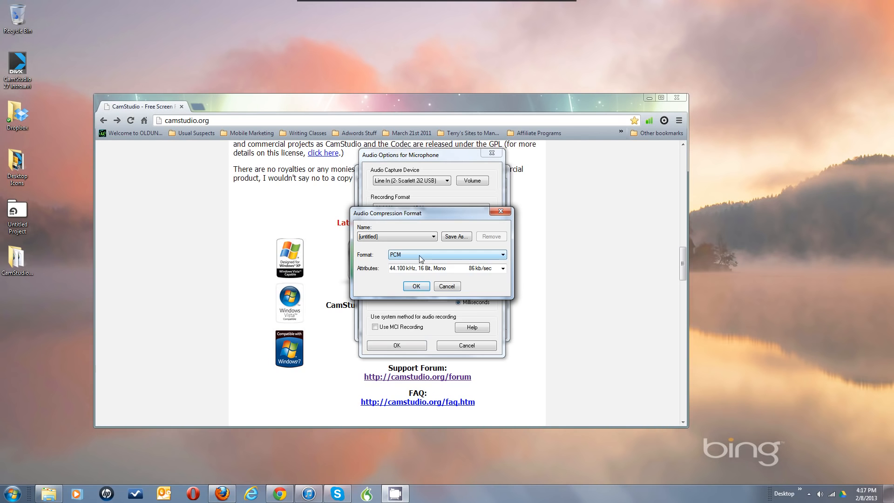
click(421, 255)
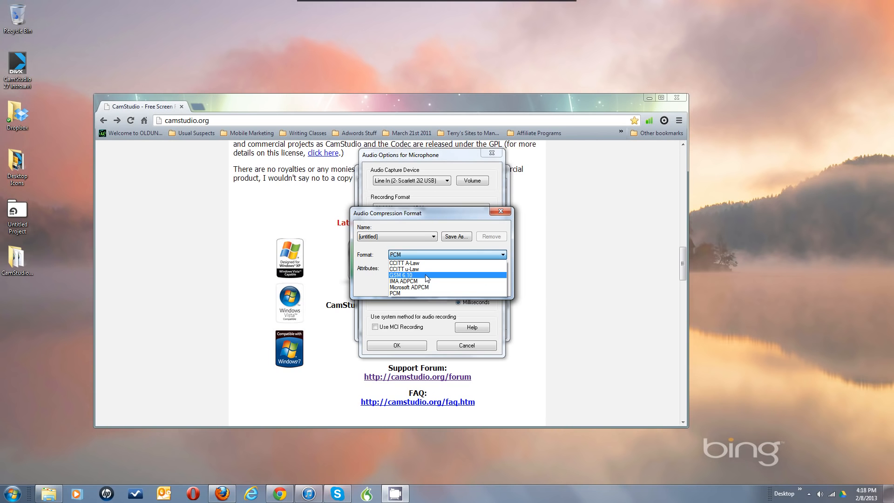
click(422, 216)
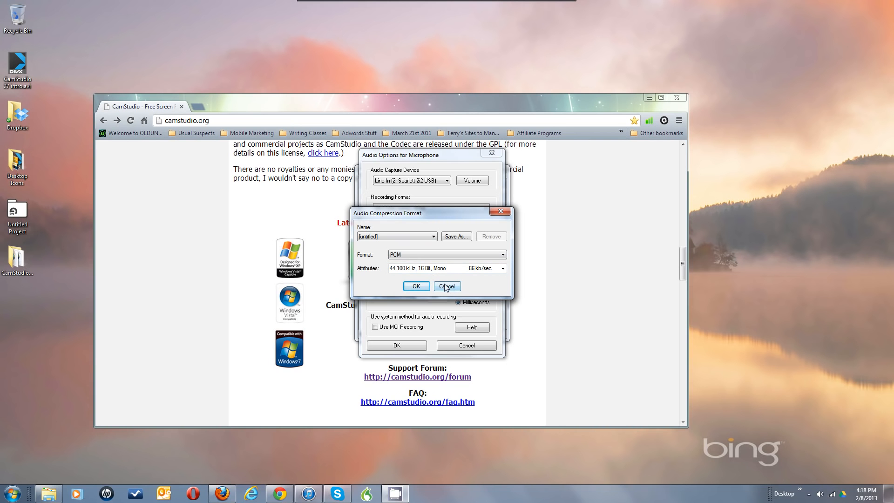
click(416, 286)
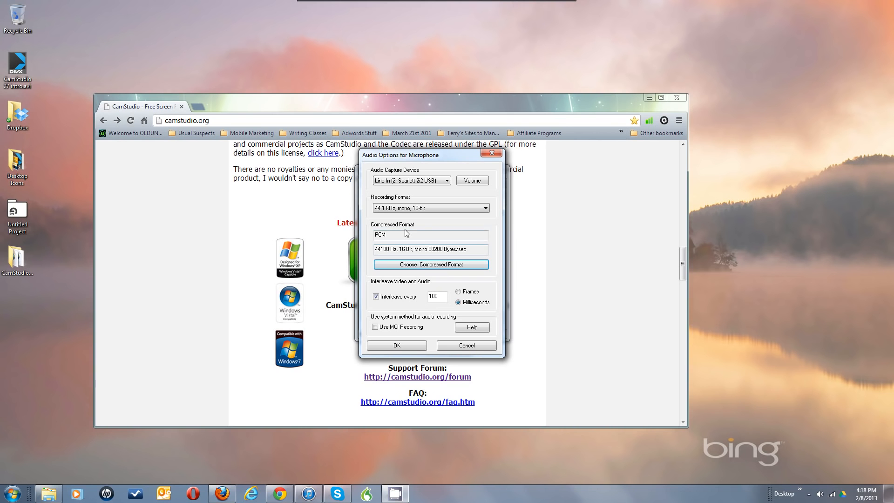
Review the recording formats without changing them, and choose PCM as the audio compression format.
click(411, 212)
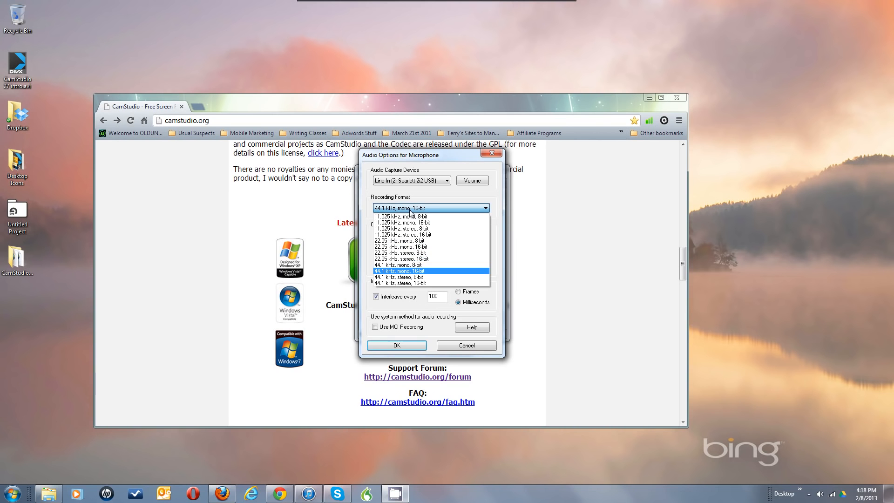
click(411, 255)
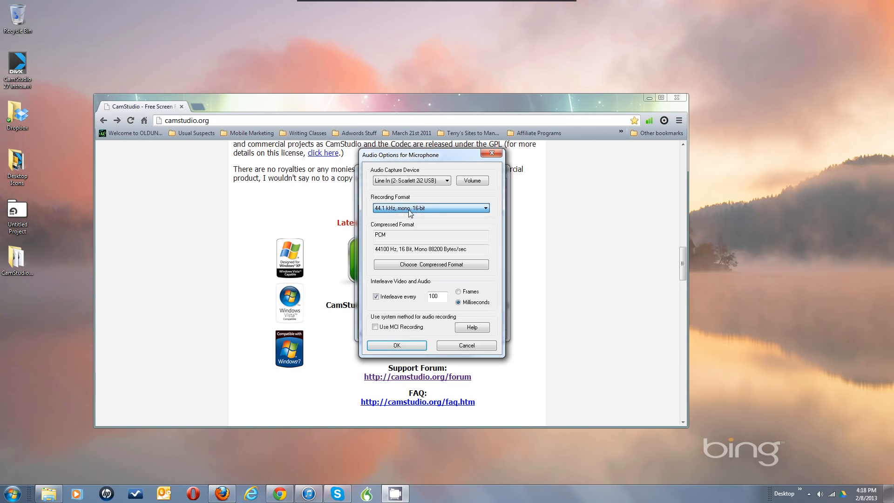
click(411, 265)
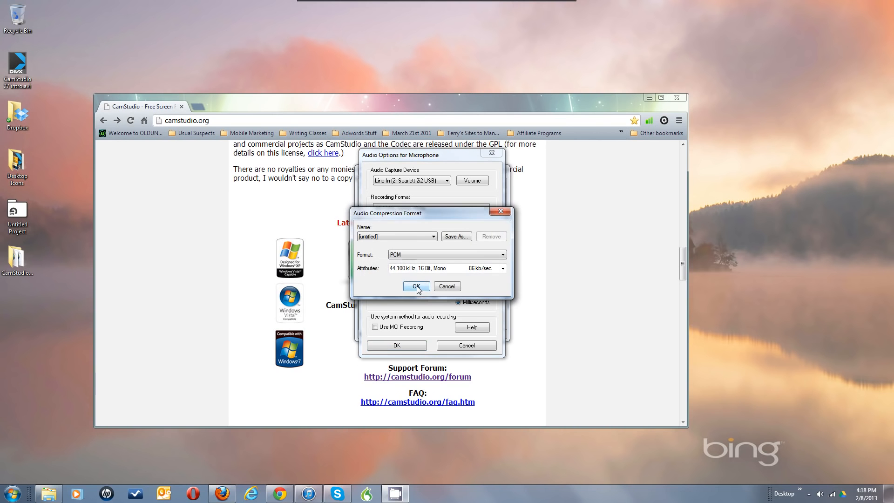
click(425, 255)
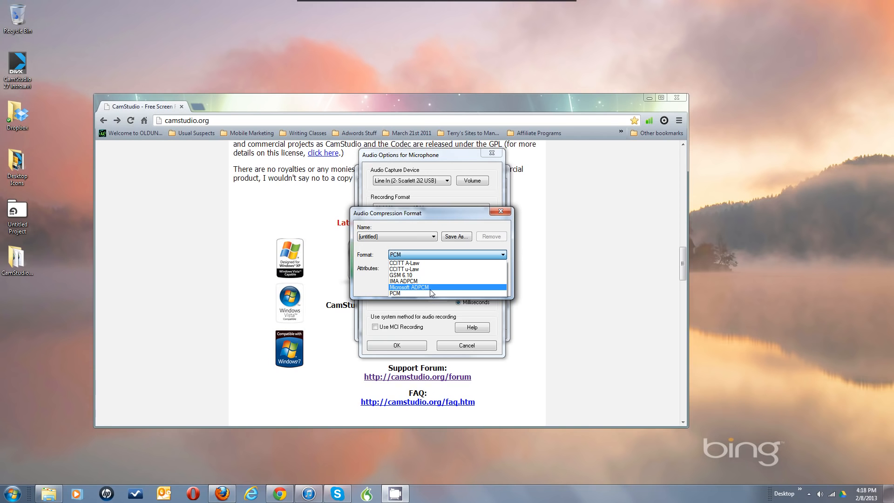
click(395, 293)
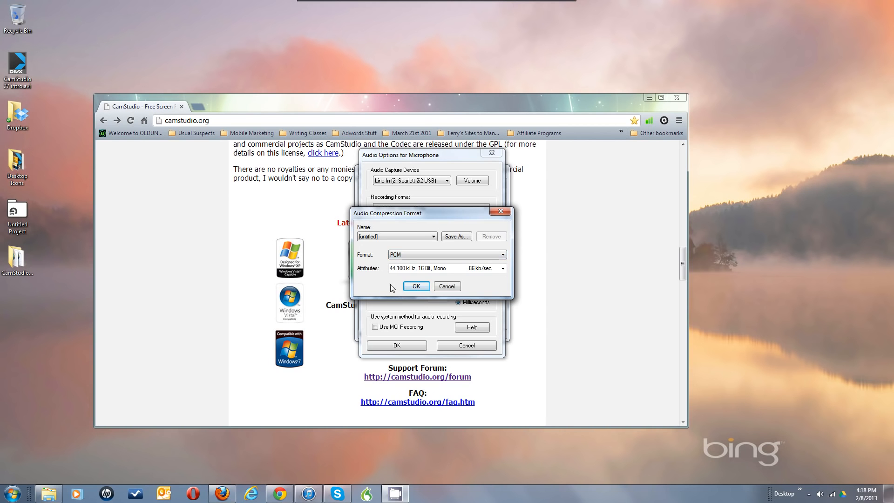
click(414, 288)
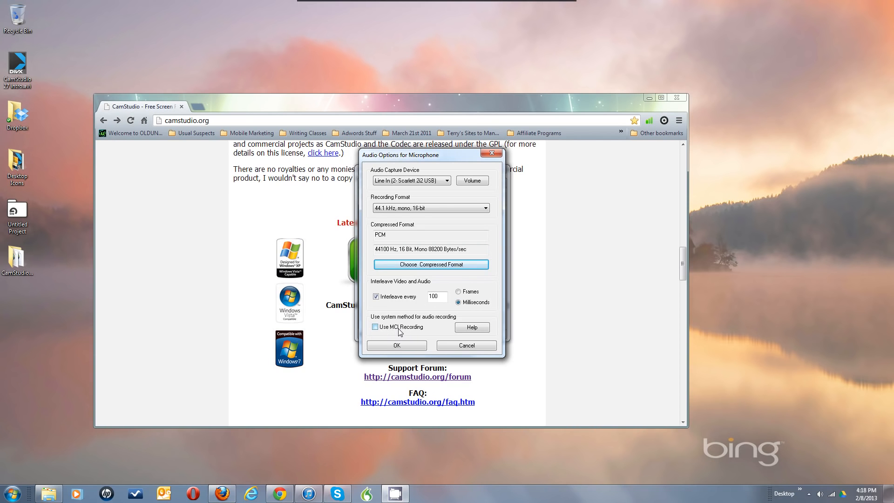
Try the 44.1 kHz, stereo, 16-bit recording format, switch to 44.1 kHz, mono, 16-bit, and accept the microphone audio options.
click(427, 208)
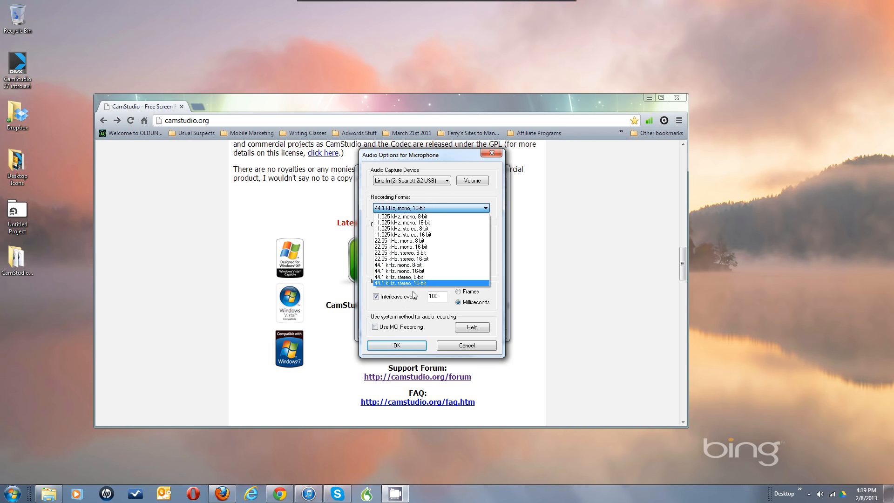
click(417, 282)
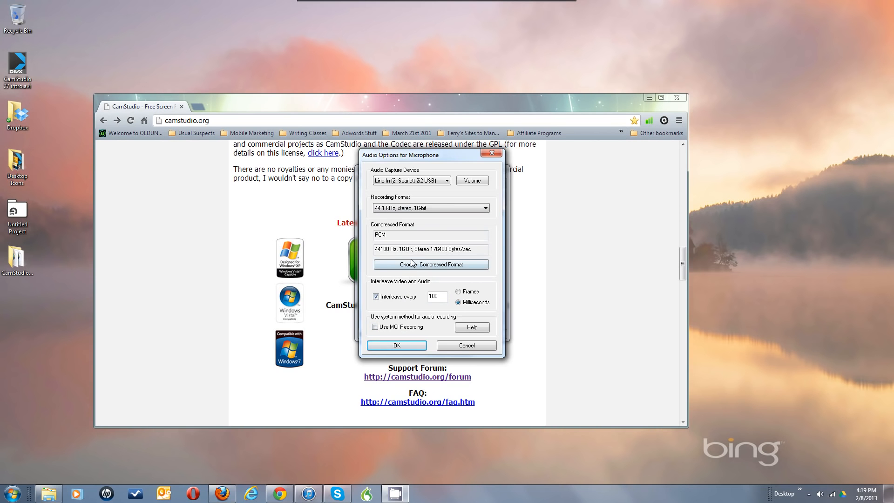
click(439, 209)
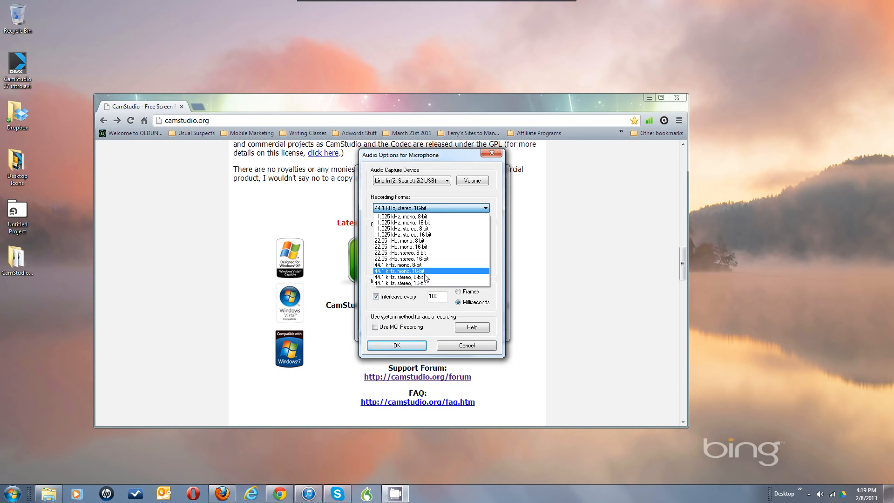
click(427, 271)
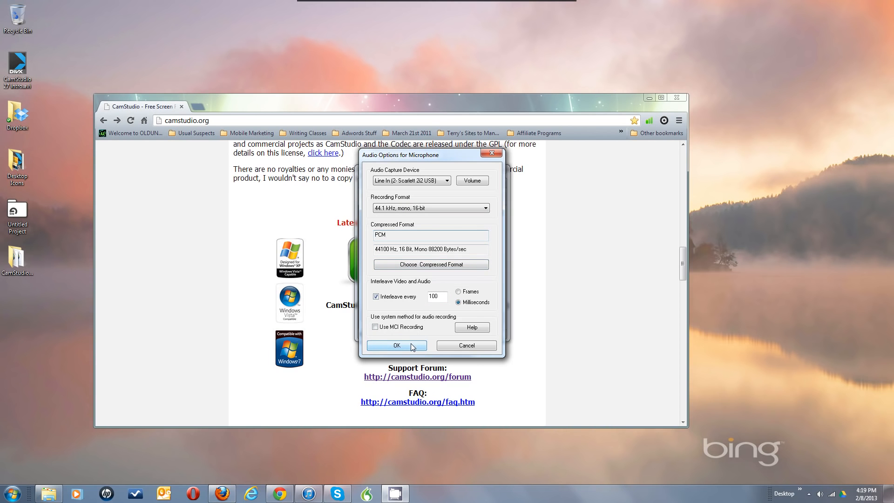
click(396, 345)
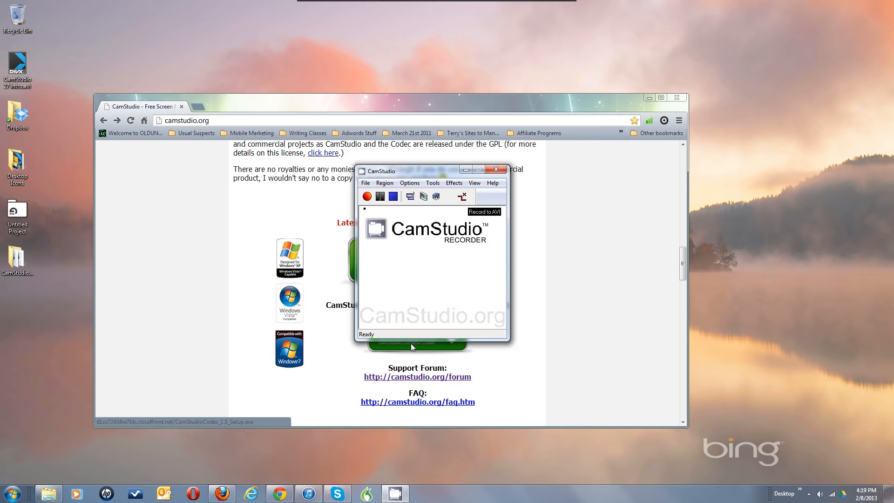
click(412, 184)
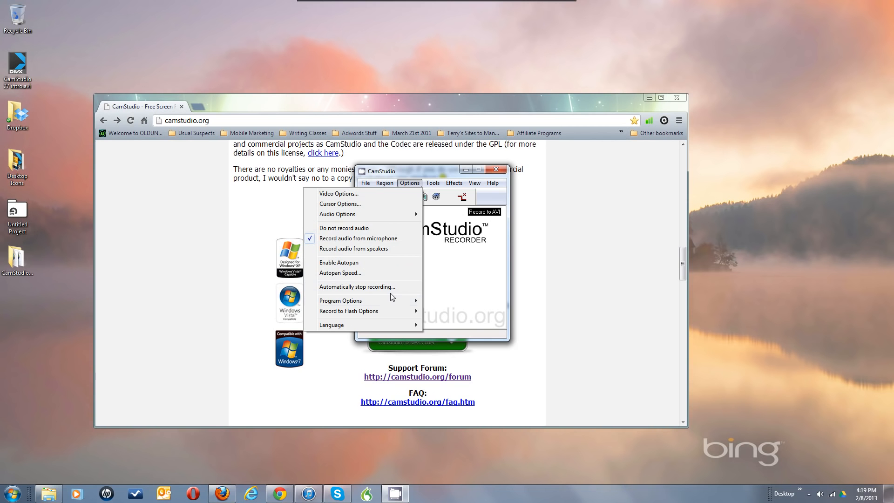
mouse_move(387, 301)
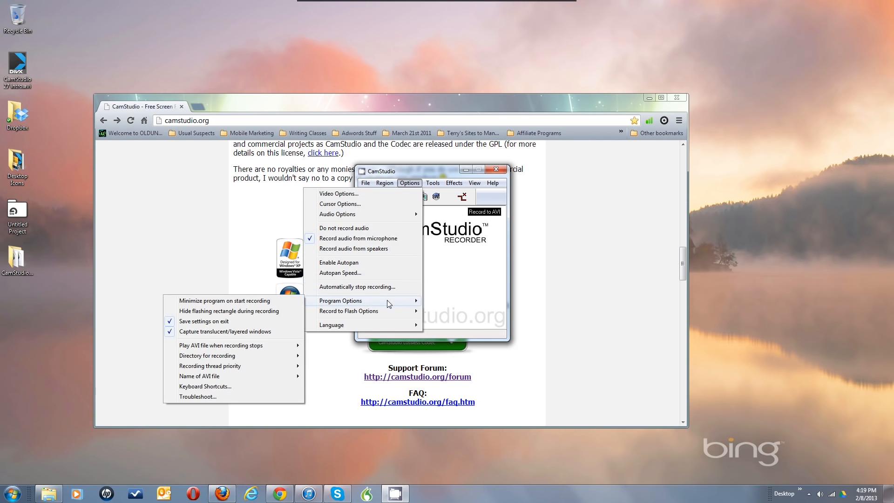
click(387, 286)
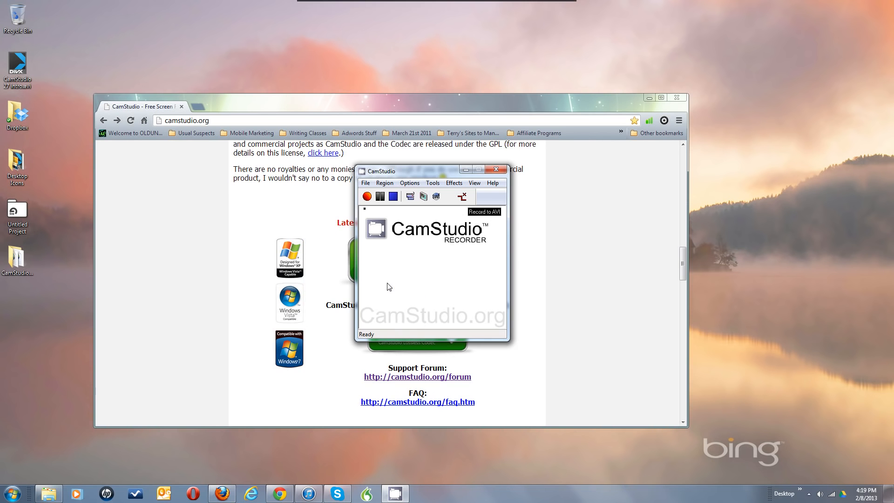
Set the program options to play the AVI file in the system default player when recording stops.
click(409, 184)
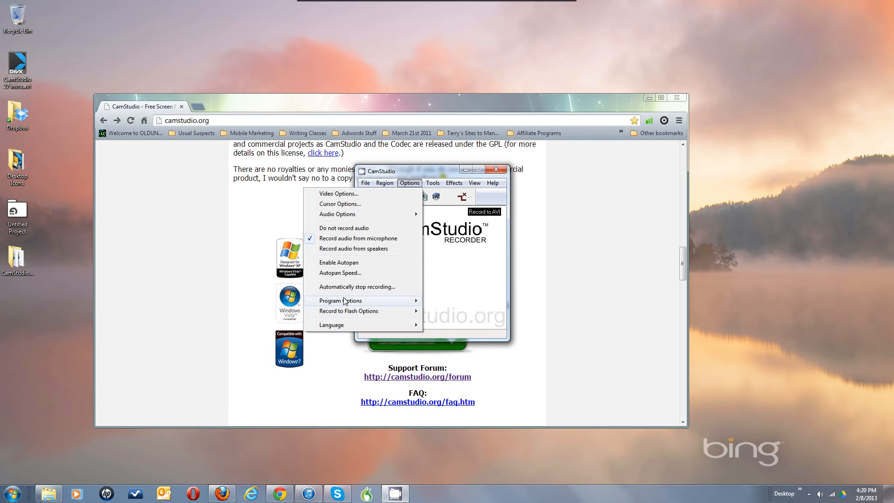
mouse_move(345, 300)
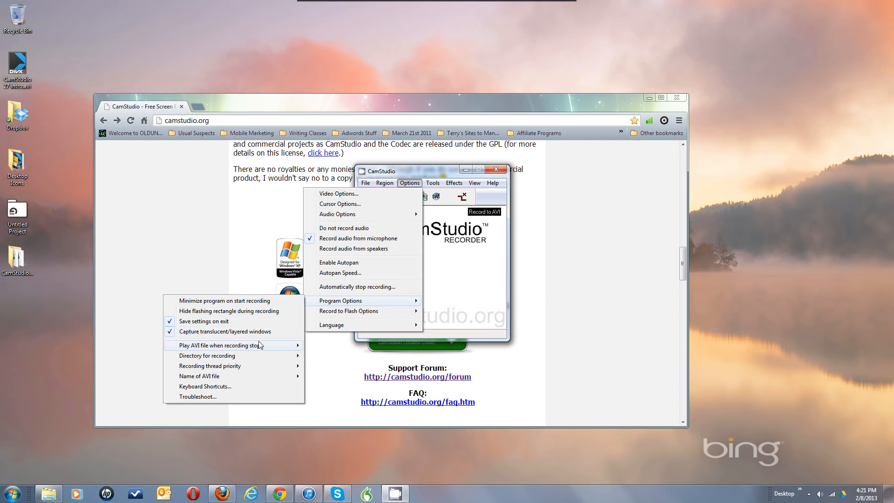
mouse_move(259, 348)
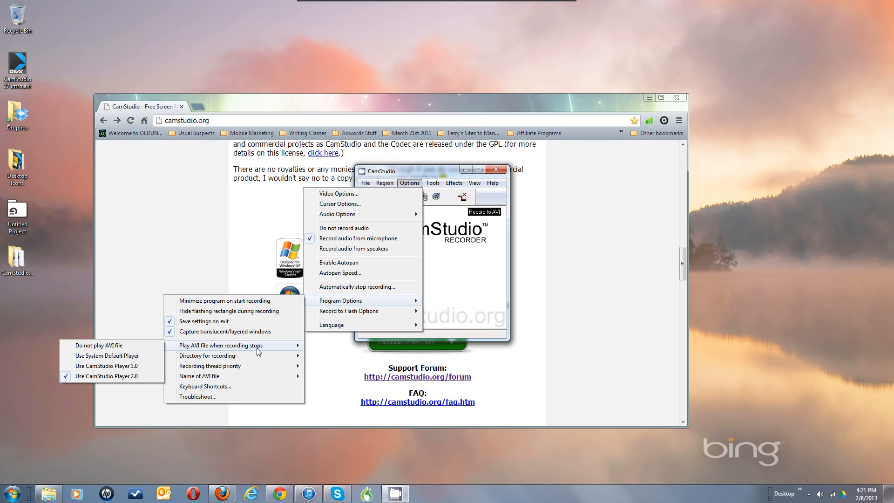
click(138, 356)
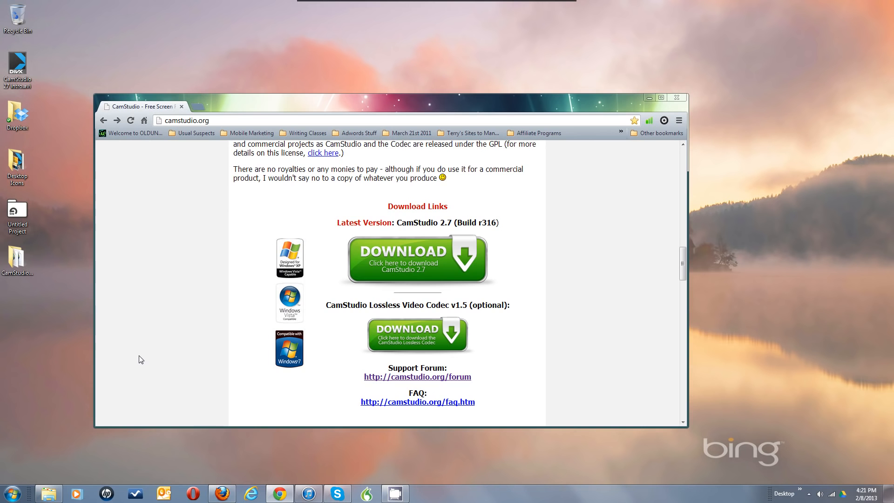
Bring up the CamStudio recorder and choose a user-specified directory for recordings in the program options.
click(394, 495)
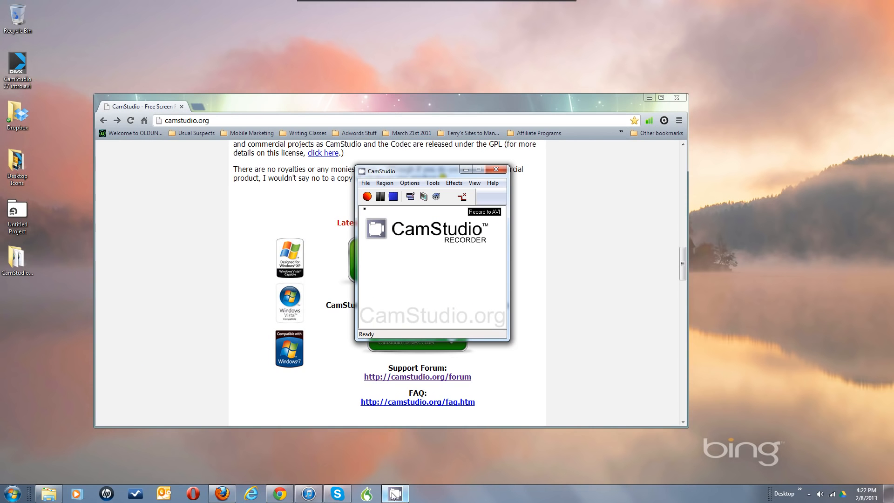
click(402, 186)
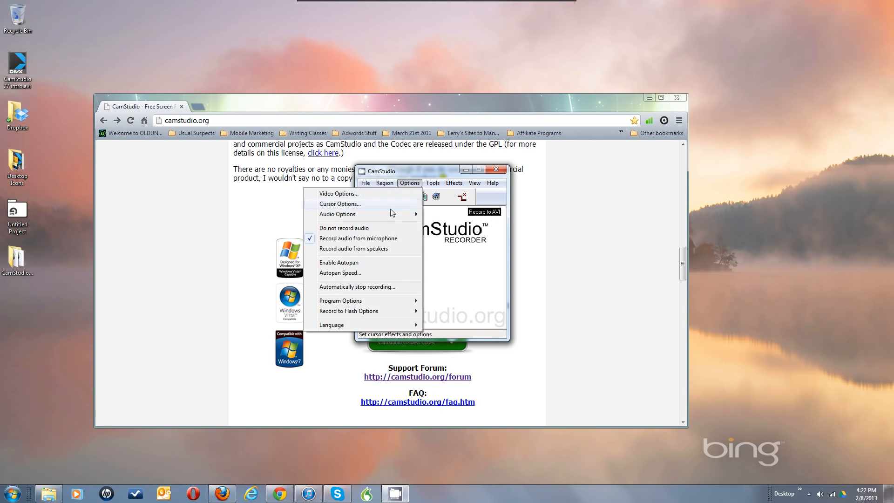
mouse_move(348, 305)
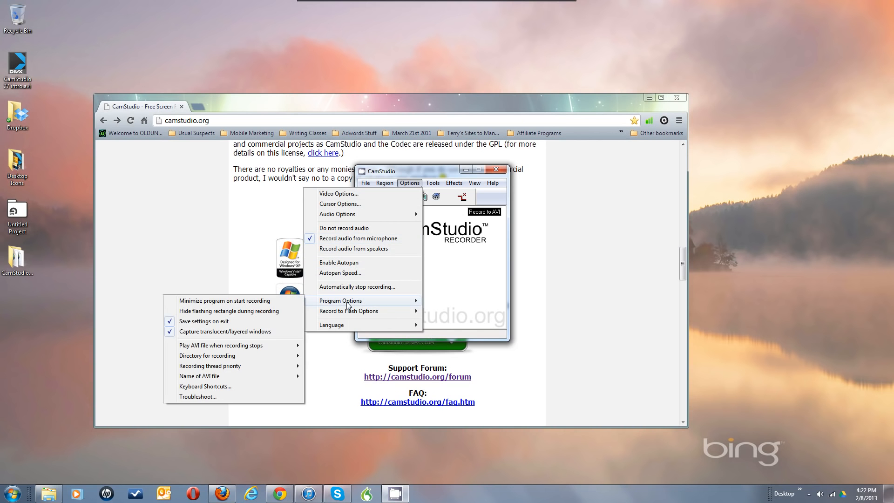
click(234, 356)
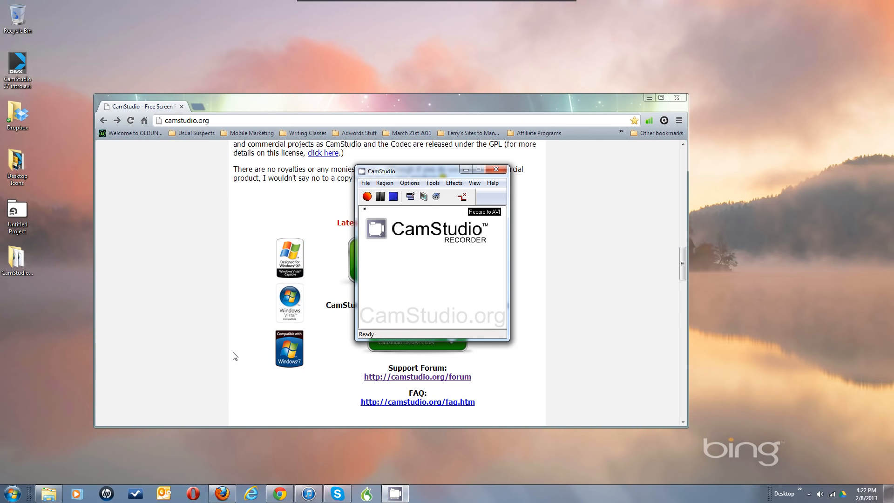
click(410, 184)
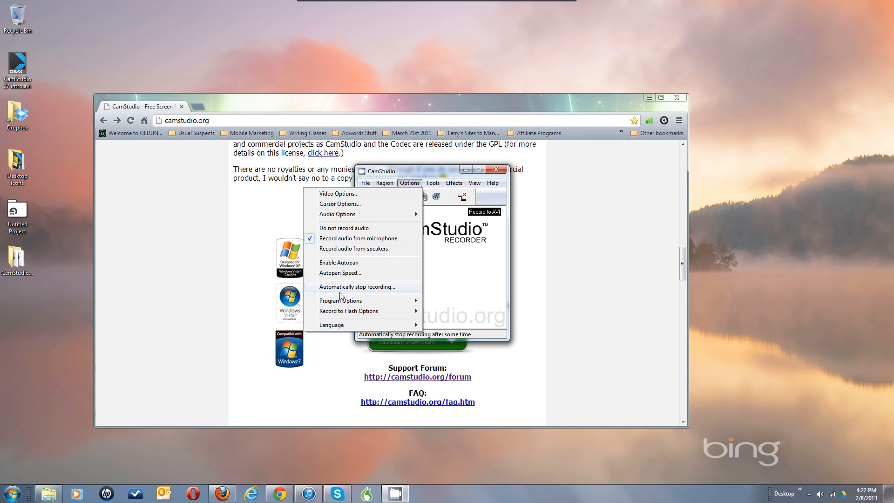
mouse_move(339, 302)
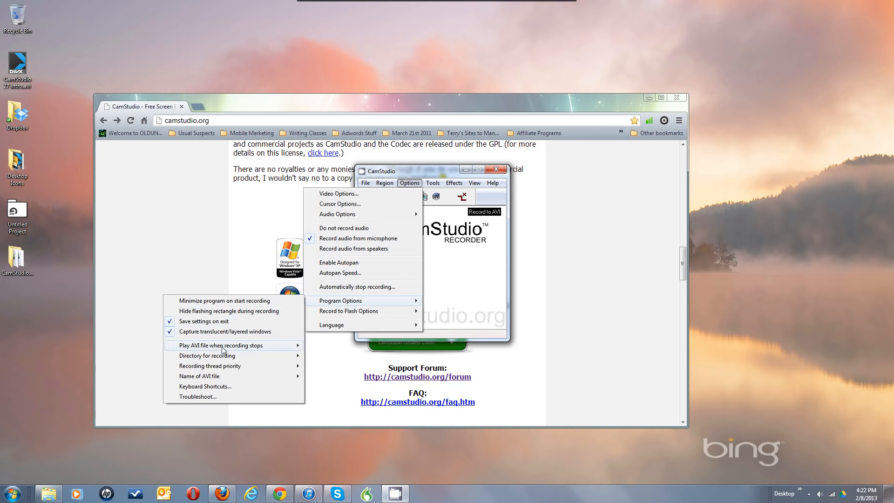
mouse_move(221, 357)
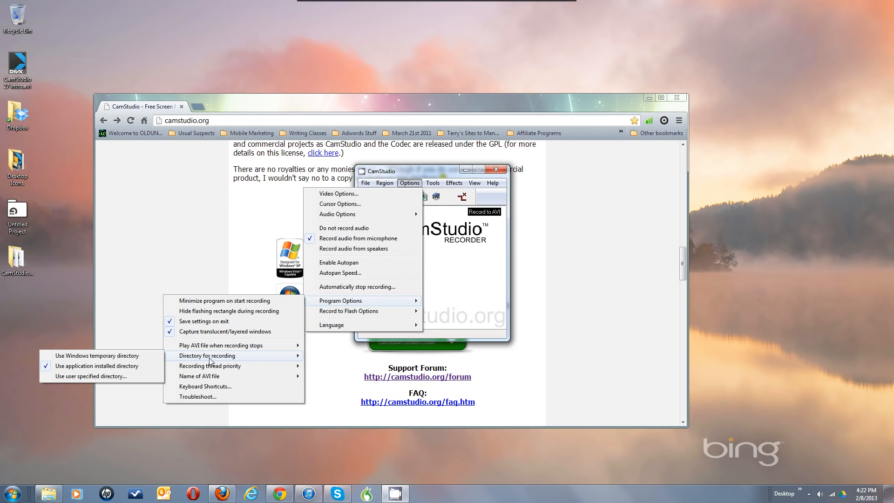
click(92, 376)
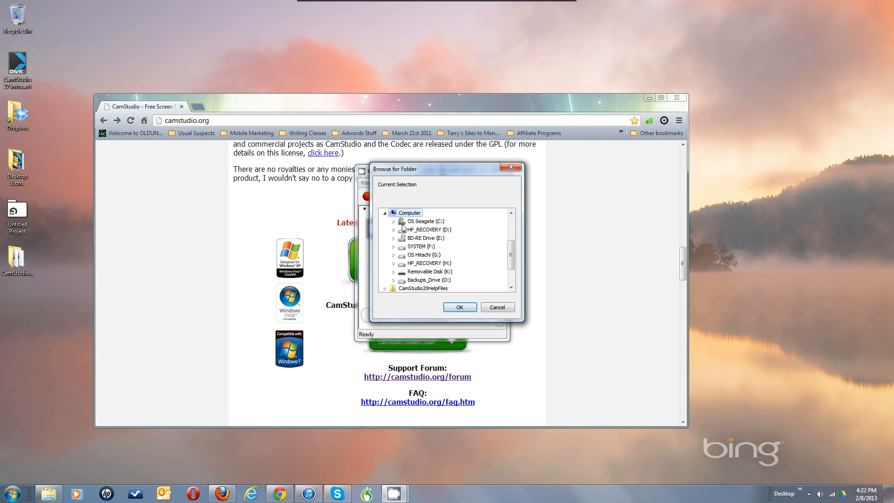
Set the recording directory to the Camstudio Temp Files folder under the user's My Videos folder on the C: drive.
click(394, 222)
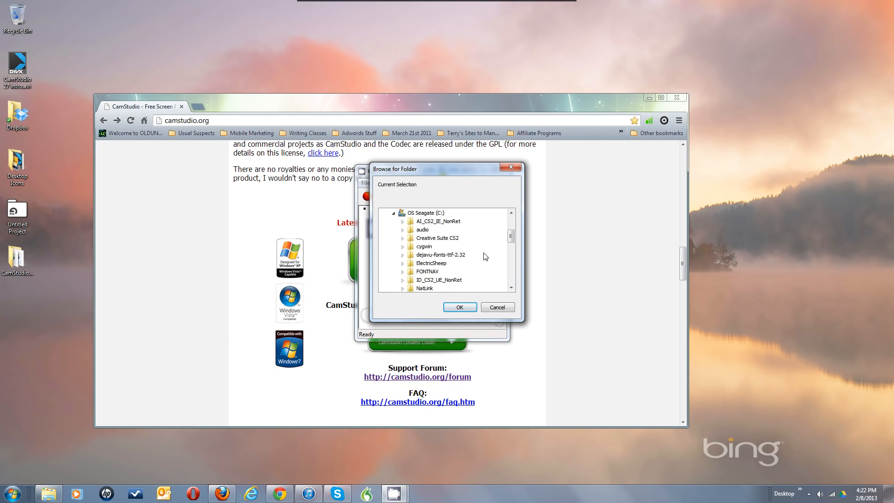
scroll(510, 272, down, 7)
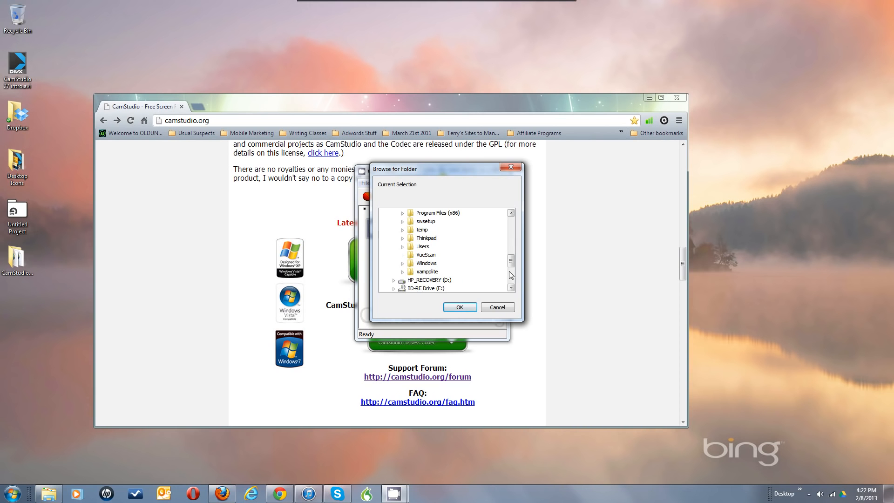
double_click(422, 247)
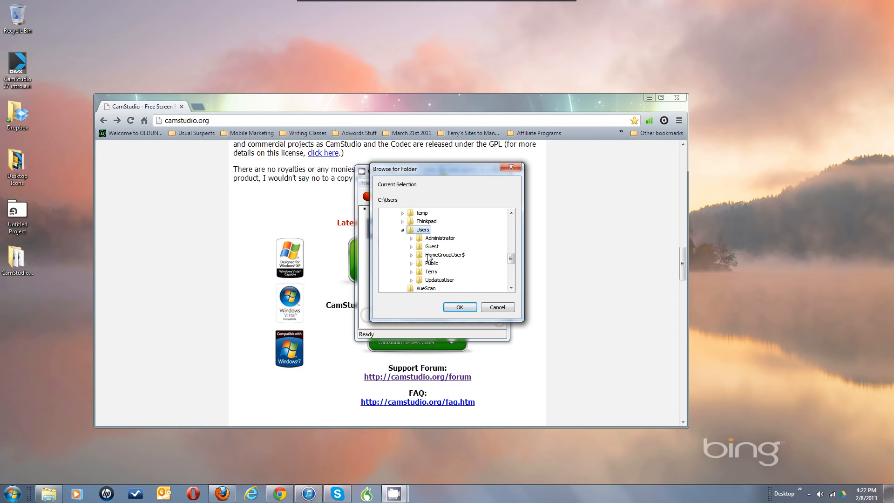
double_click(431, 272)
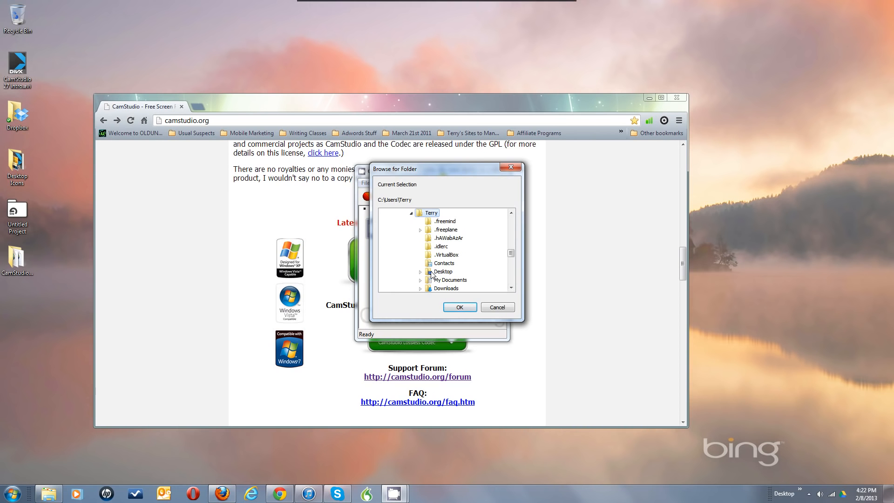
click(510, 277)
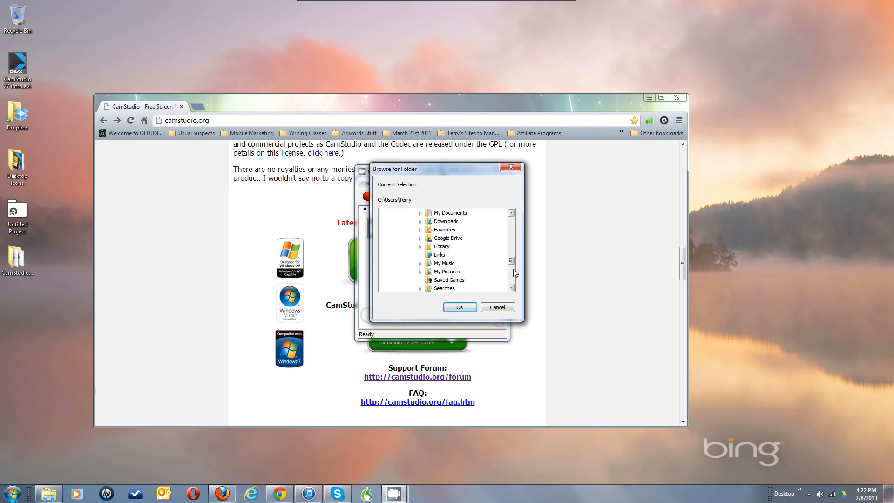
click(512, 271)
click(449, 239)
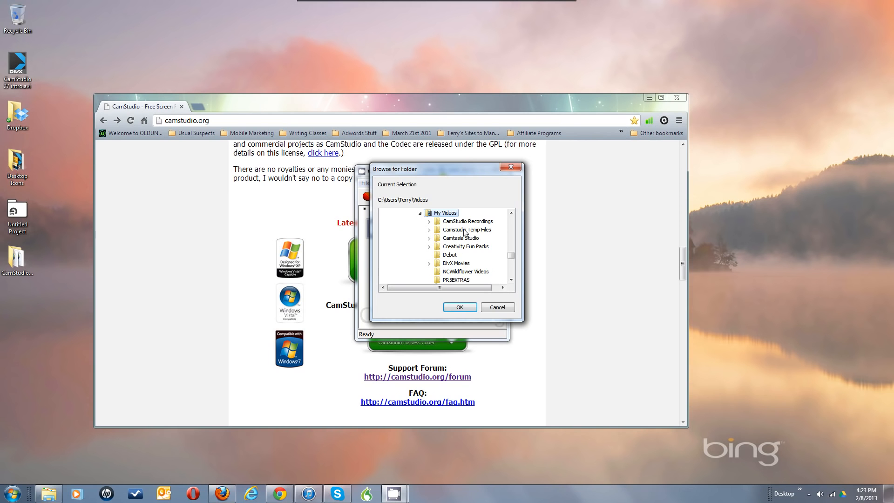
click(464, 230)
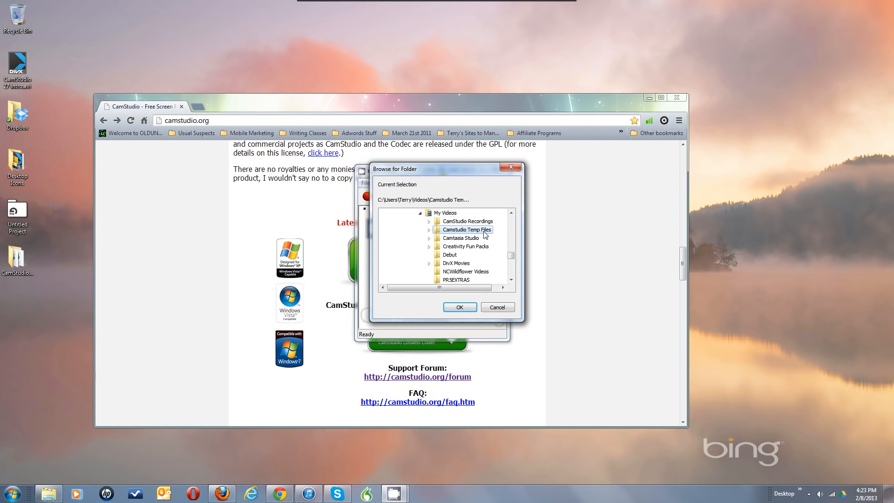
double_click(484, 230)
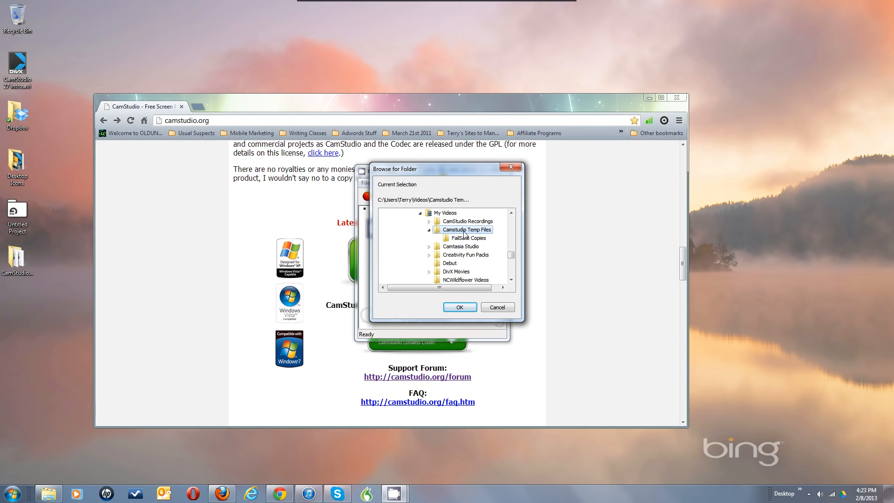
click(459, 307)
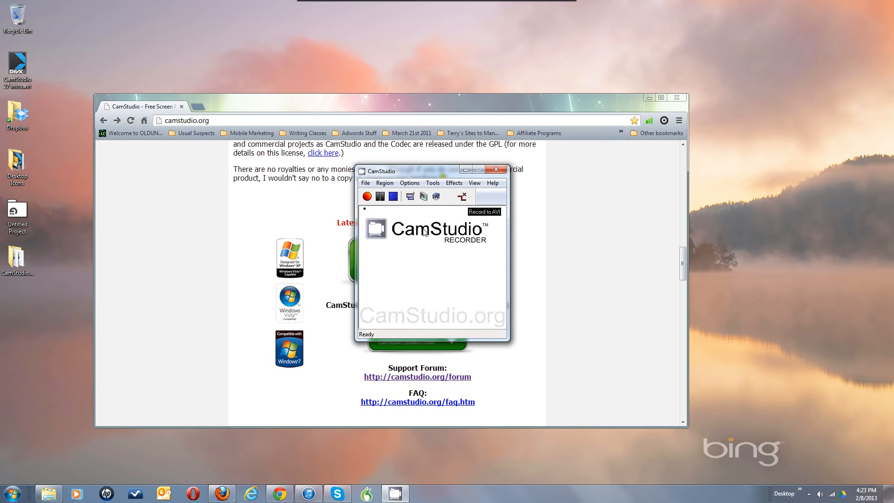
View the program options for recording thread priority and AVI file naming without changing them.
click(410, 183)
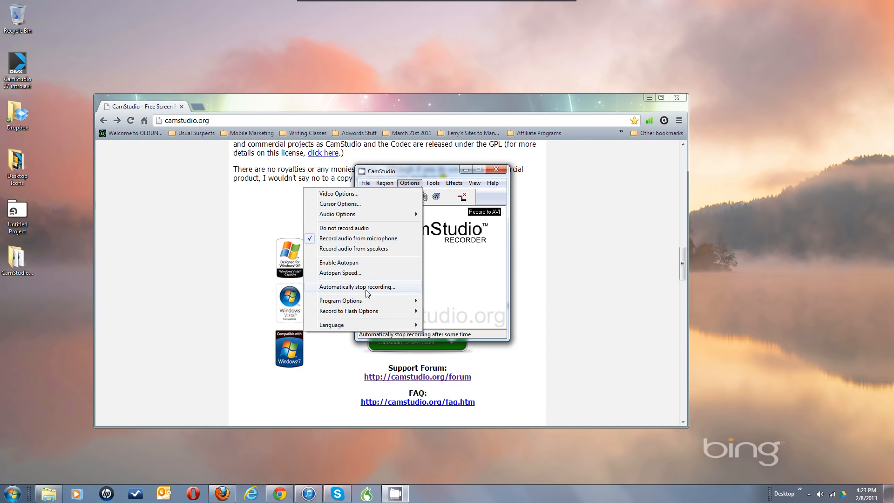
mouse_move(359, 302)
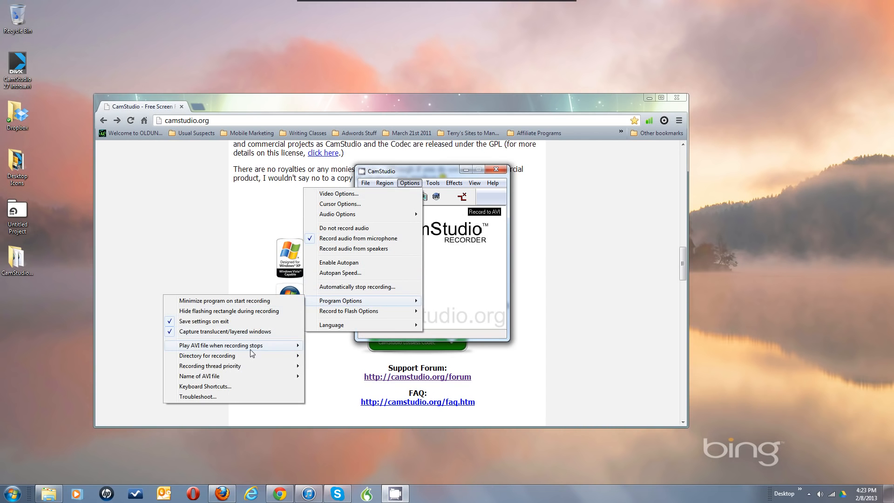
mouse_move(246, 356)
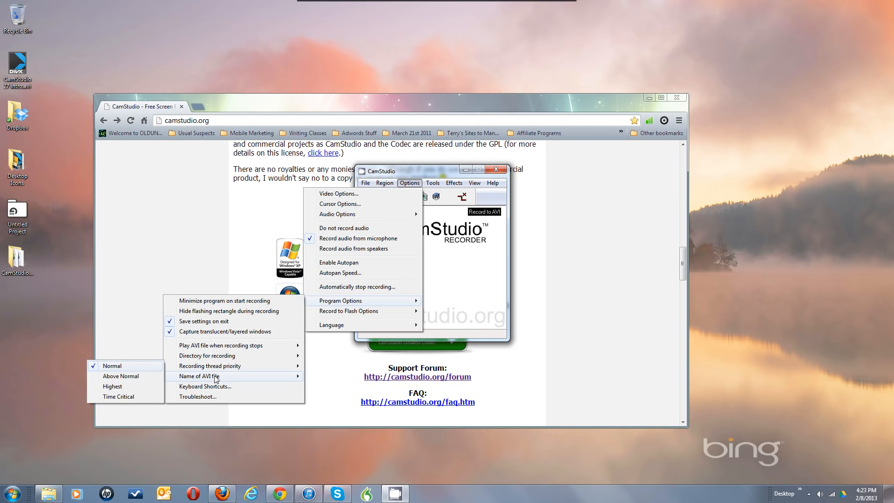
mouse_move(216, 378)
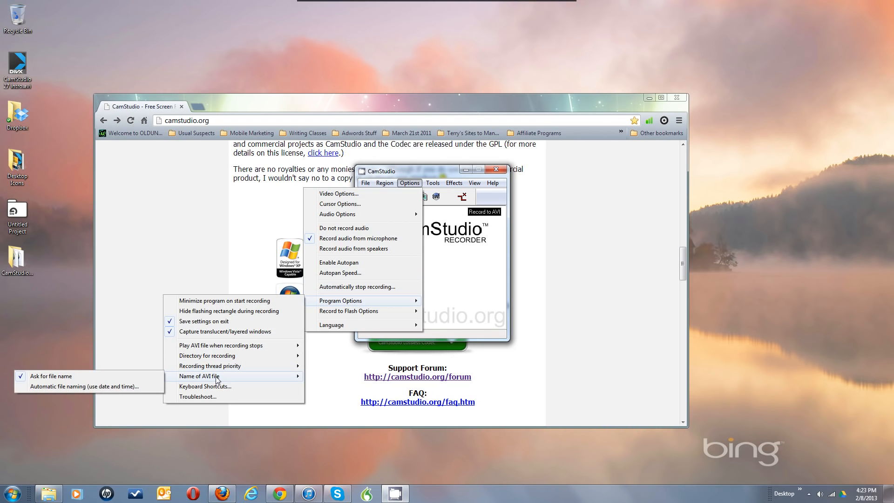
key(Escape)
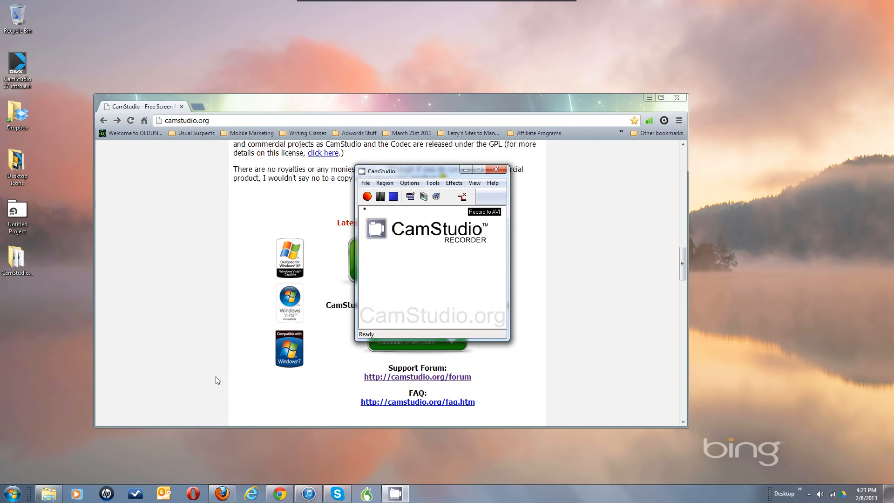
Check the recording directory choice and compare it with the options for naming the AVI file.
click(412, 184)
click(413, 185)
click(414, 184)
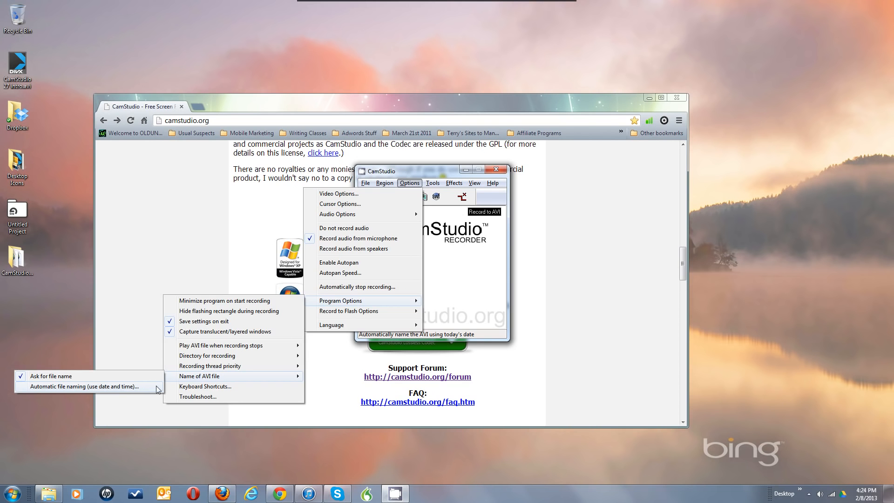
mouse_move(223, 358)
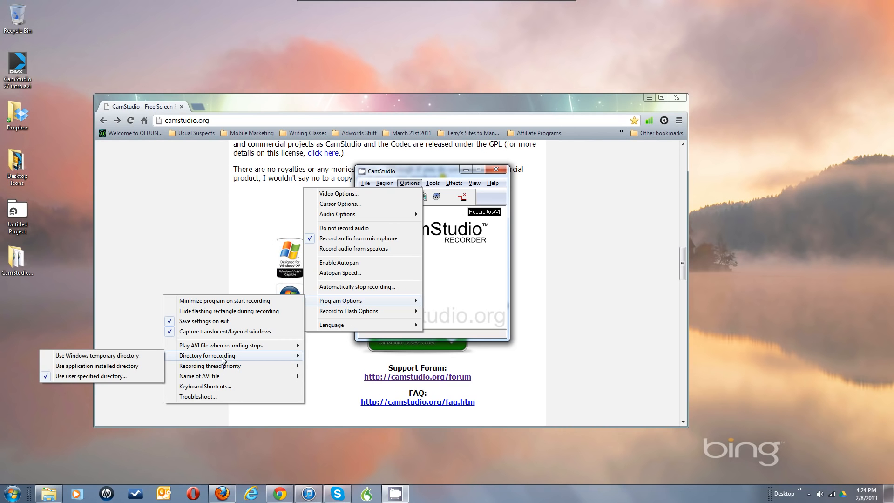
mouse_move(221, 376)
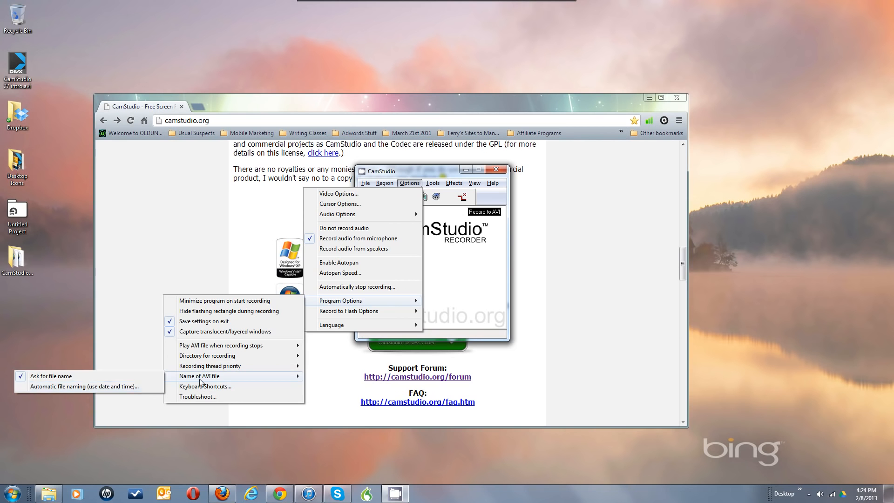
mouse_move(188, 380)
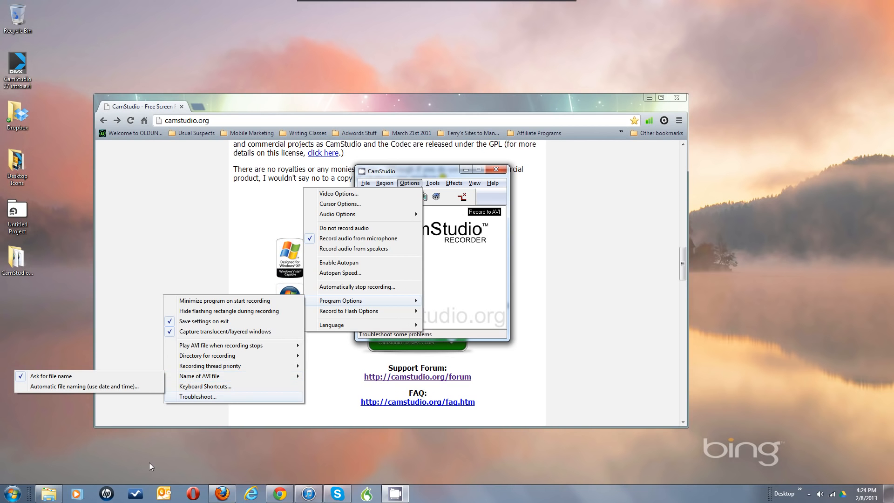
Switch to Windows Explorer and browse to the Videos folder in C:\Program Files (x86)\CamStudio 2.7.
click(44, 495)
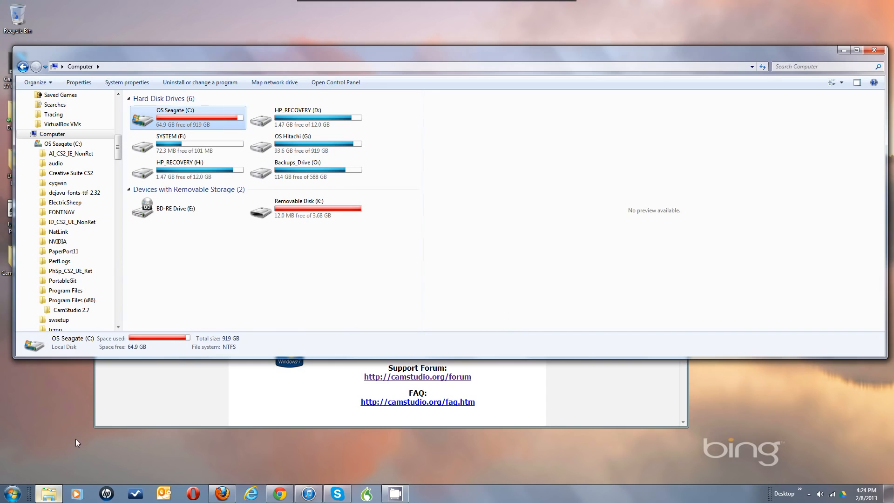
double_click(173, 122)
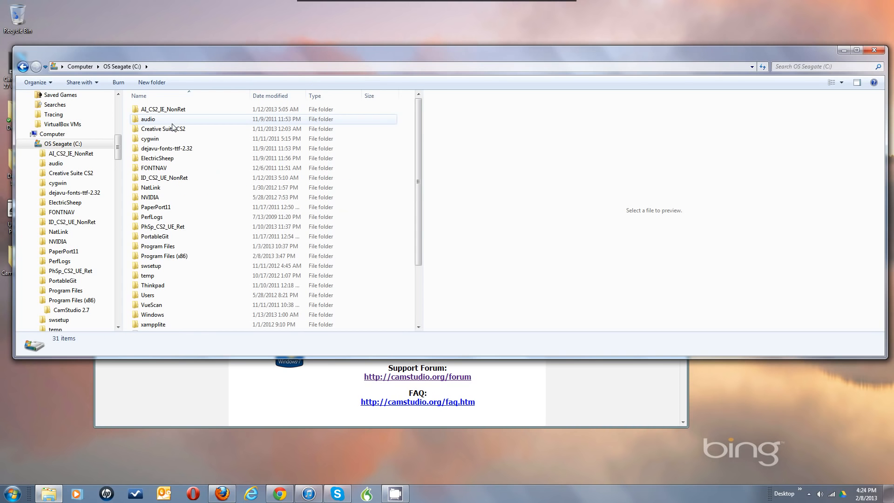
double_click(166, 256)
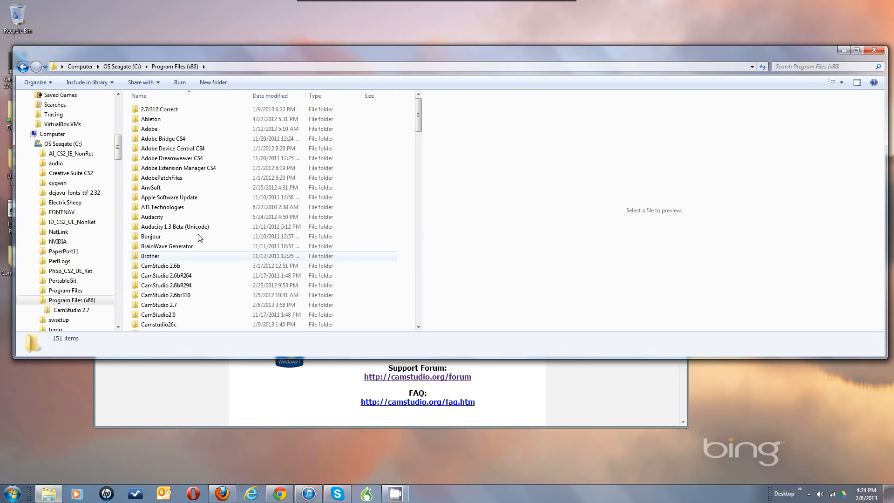
double_click(168, 305)
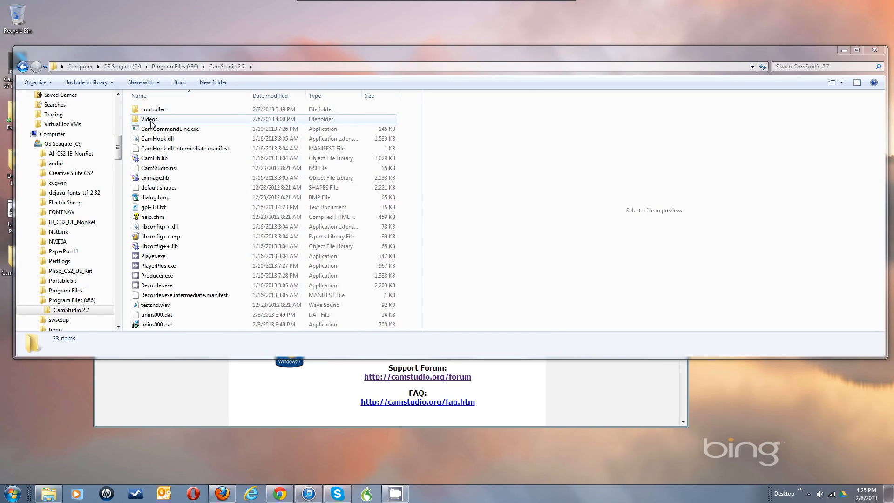
double_click(150, 119)
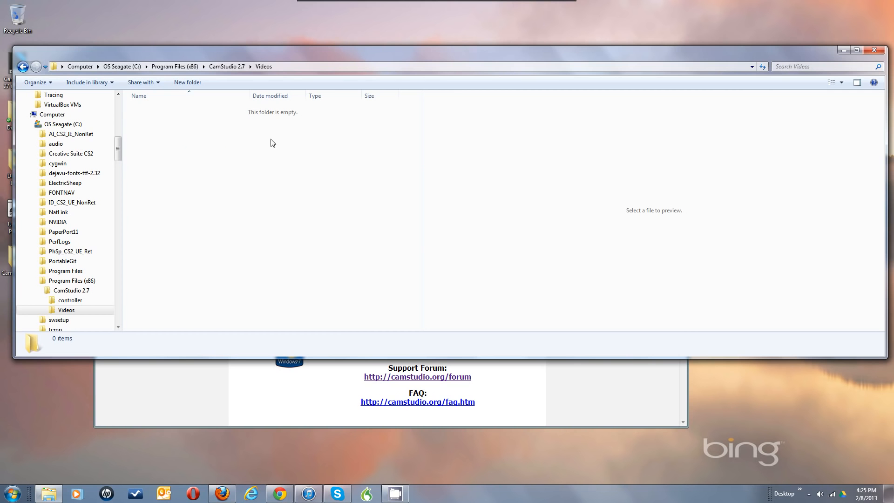
Return to the CamStudio recorder and review the program options for the recording directory and the AVI file name.
click(396, 493)
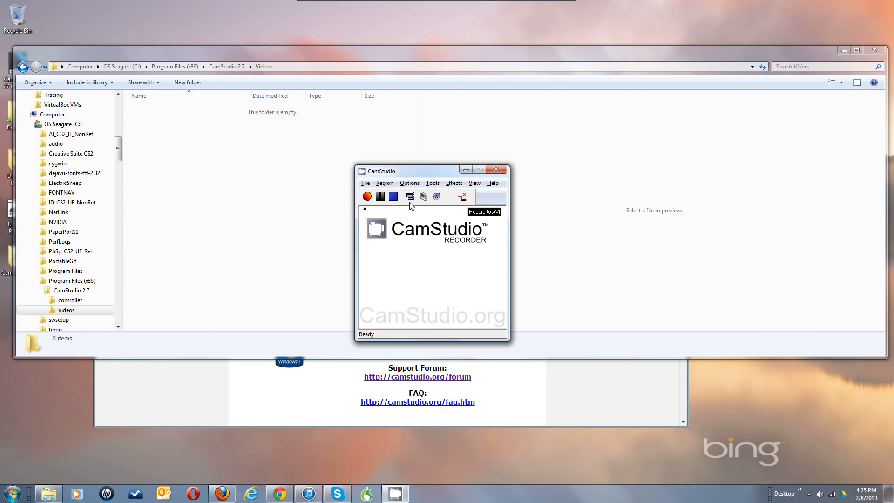
click(411, 185)
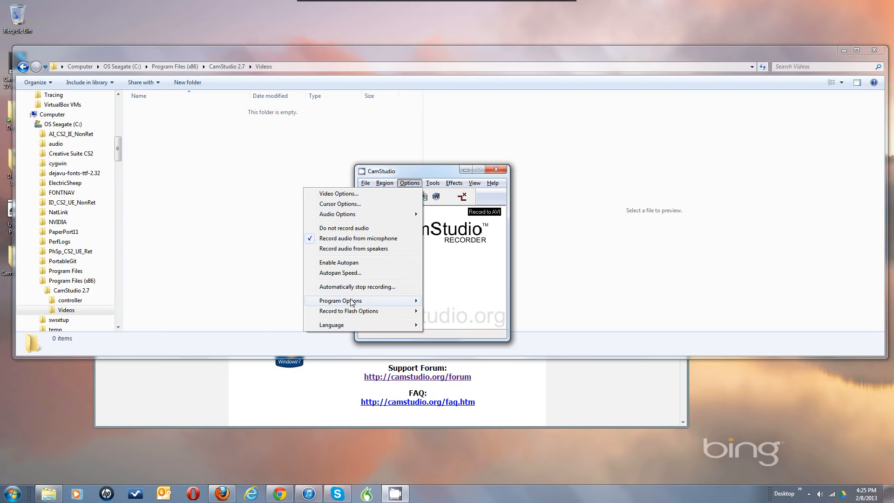
mouse_move(350, 304)
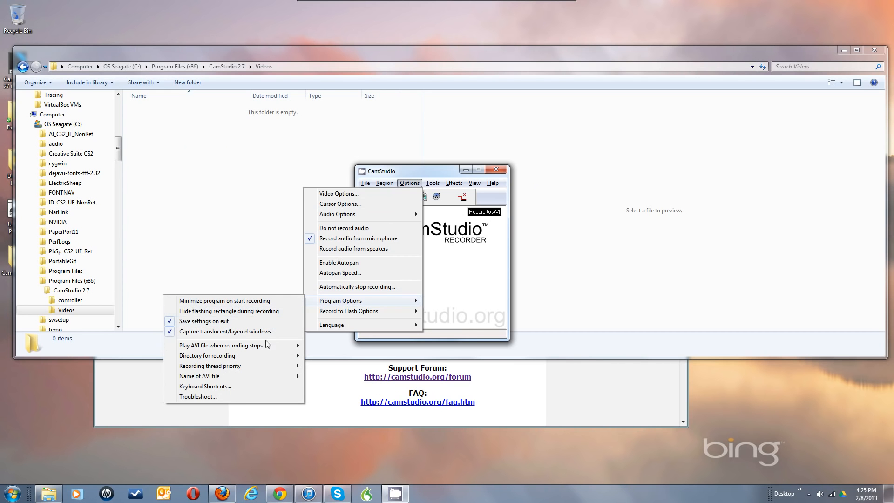
mouse_move(242, 355)
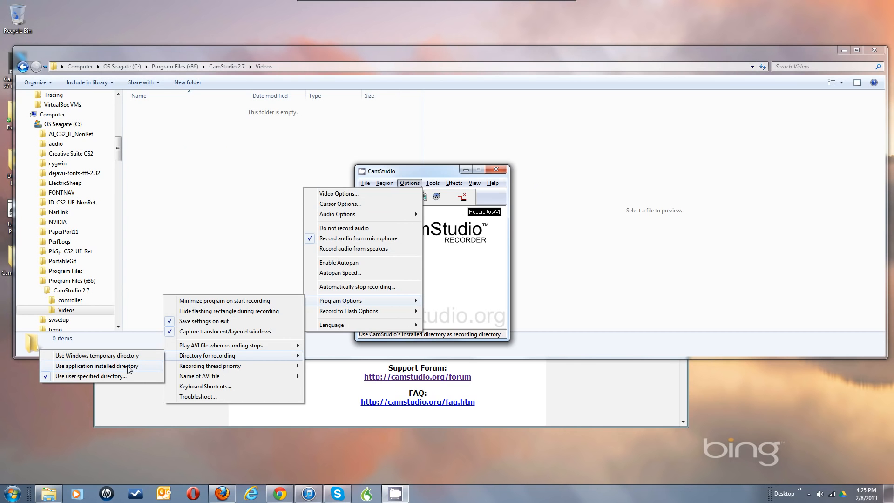
mouse_move(185, 380)
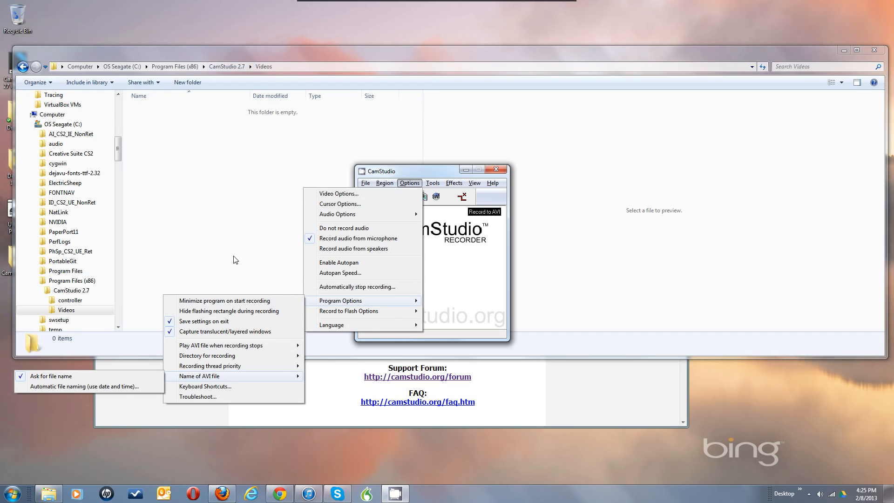
click(446, 278)
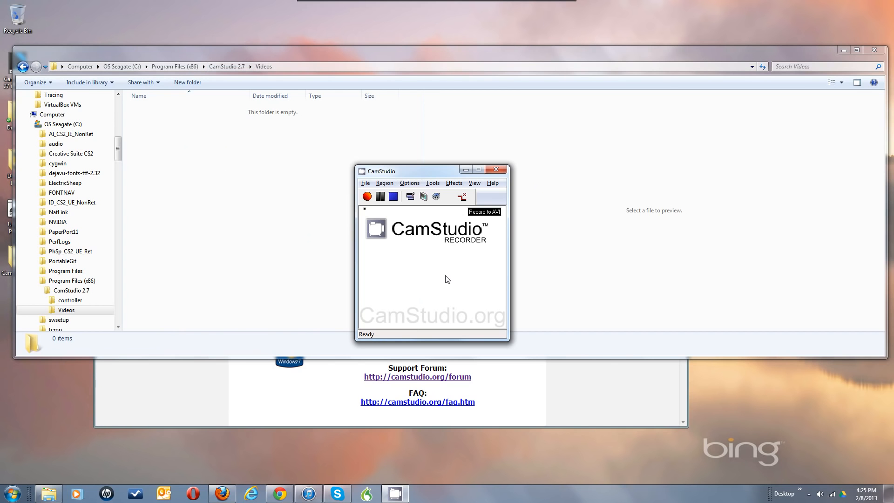
Look over the recorder's general options, annotation and SWF Producer tools, and effects commands without changing anything.
click(410, 184)
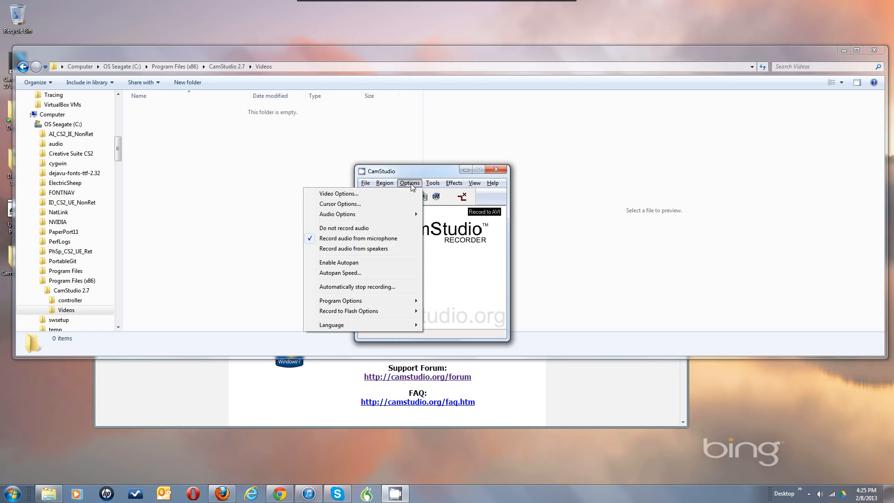
click(450, 253)
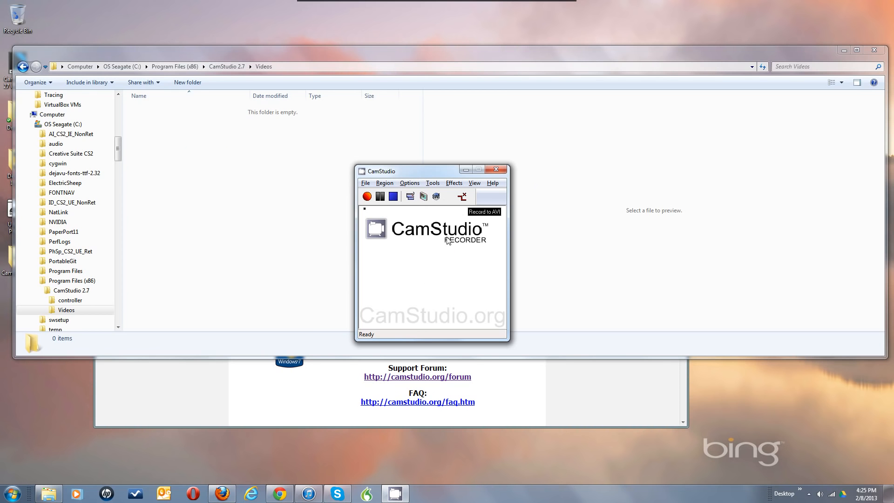
click(433, 183)
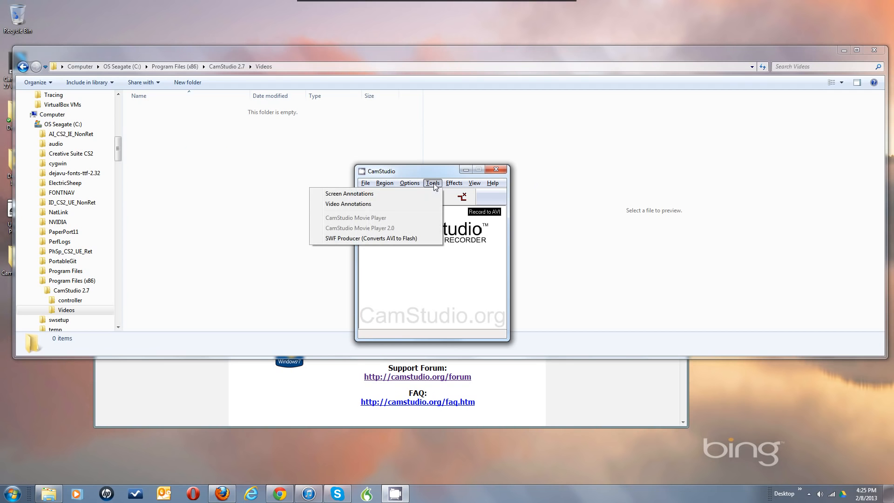
click(443, 183)
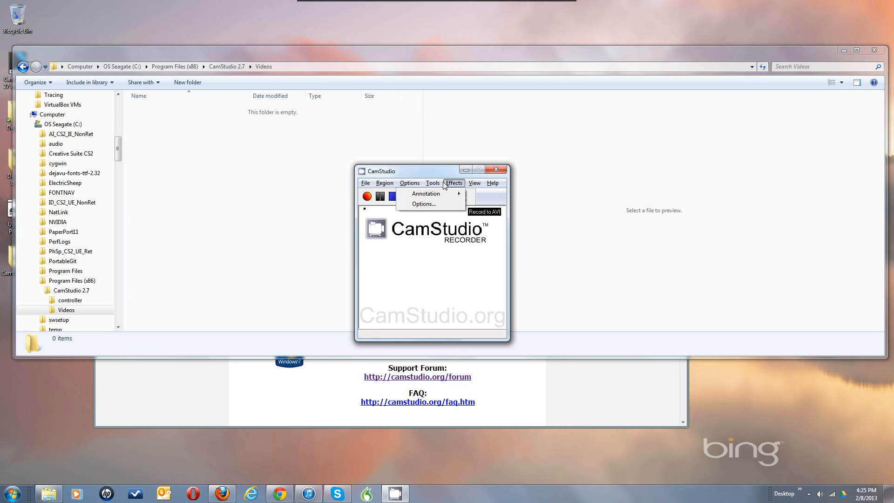
click(424, 167)
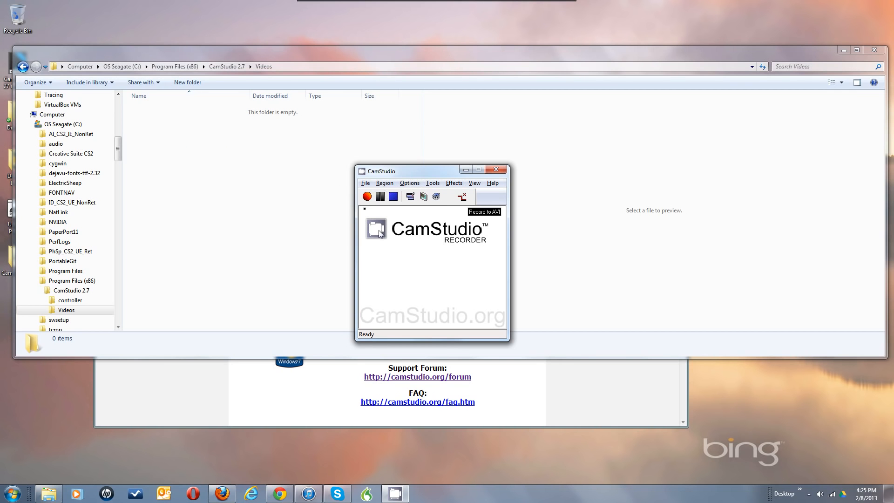
Record a short test clip, stop it and cancel saving the AVI file.
click(367, 199)
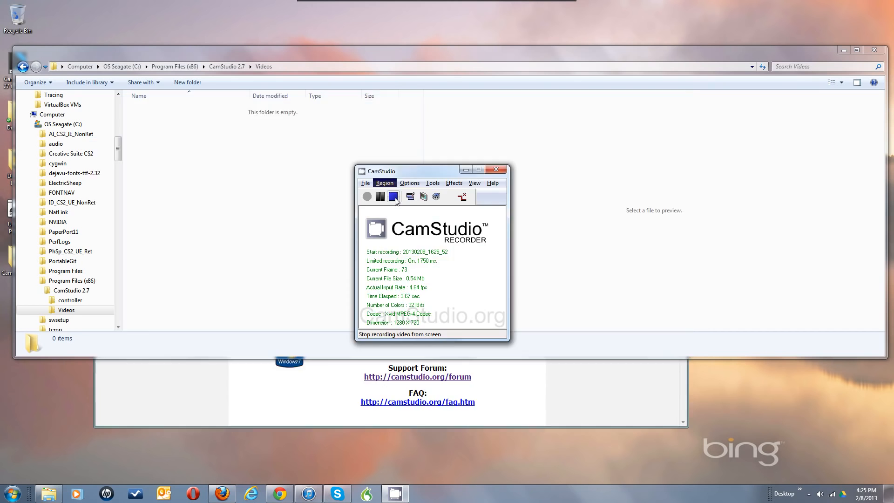
click(396, 199)
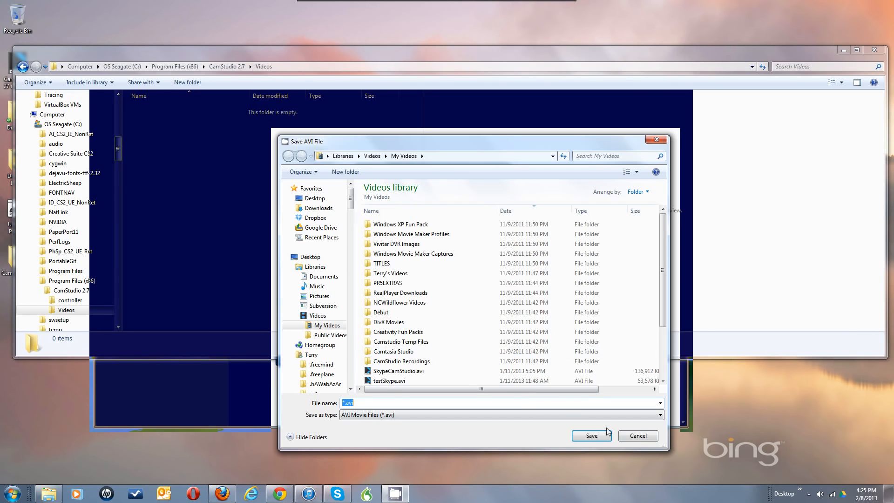
click(636, 435)
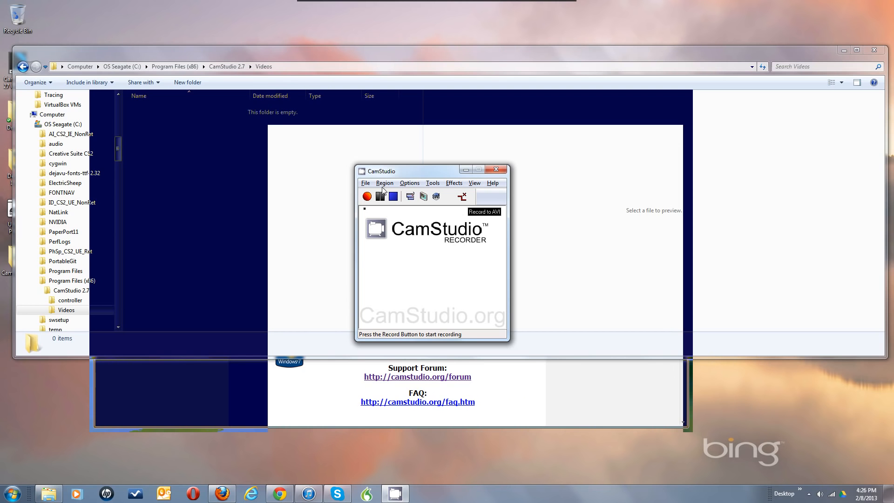
Turn on hiding the flashing rectangle during recording and start a new test recording.
click(410, 183)
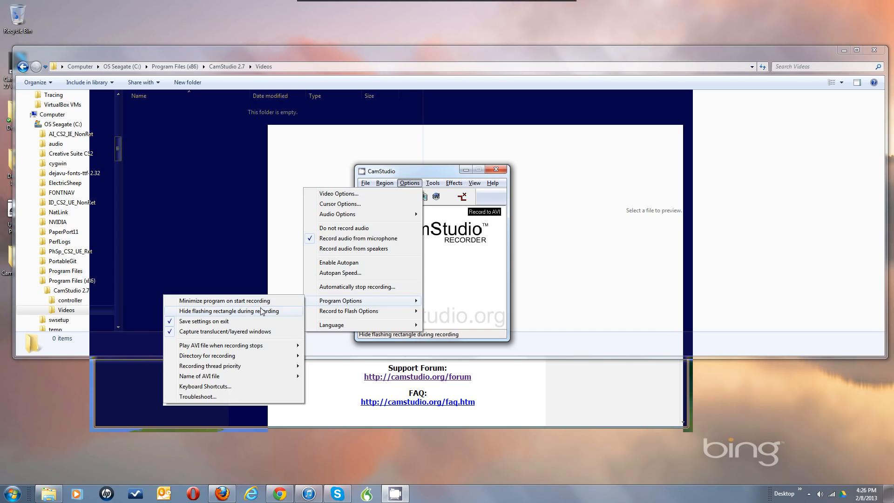
click(261, 311)
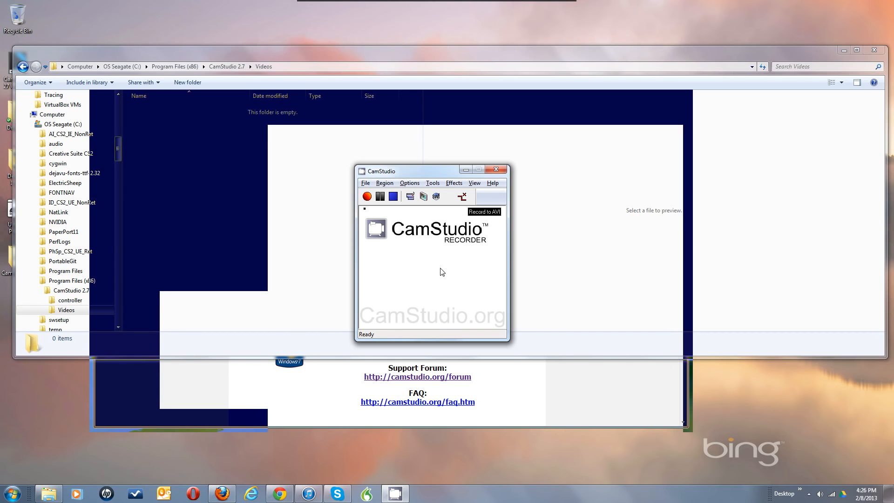
click(368, 197)
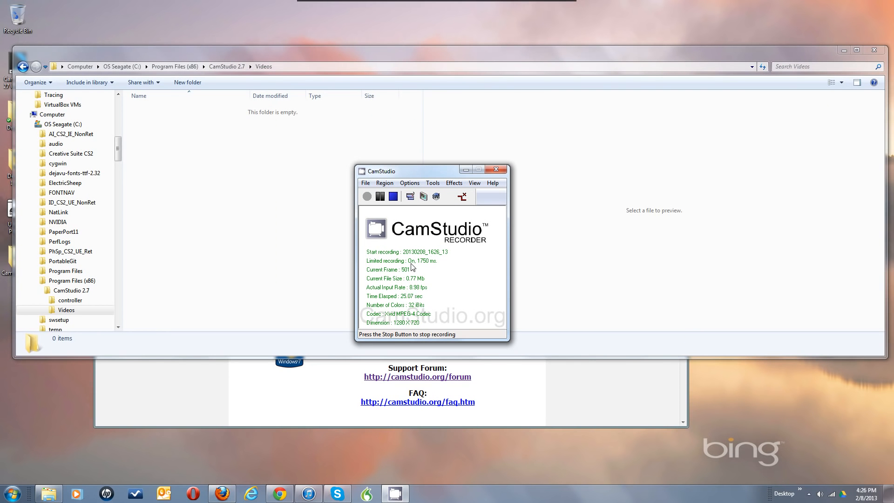
Try to stop the running test recording and dismiss the CamStudio Recorder error dialog.
click(412, 185)
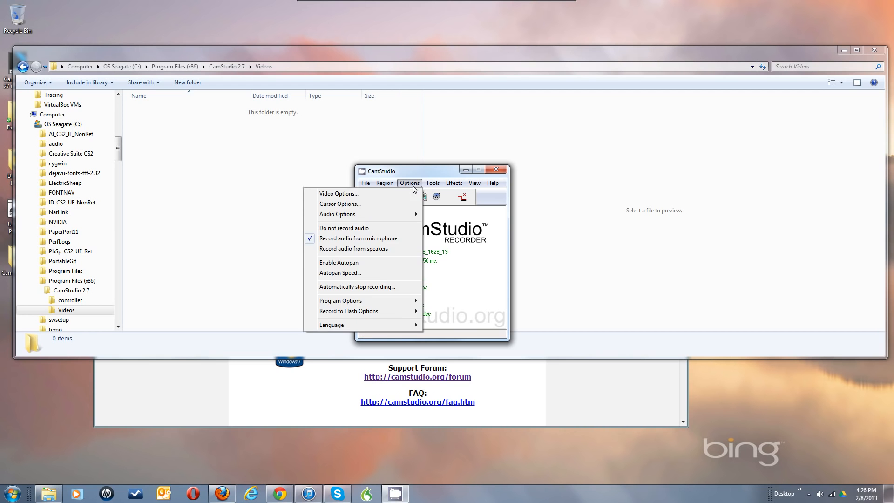
click(398, 195)
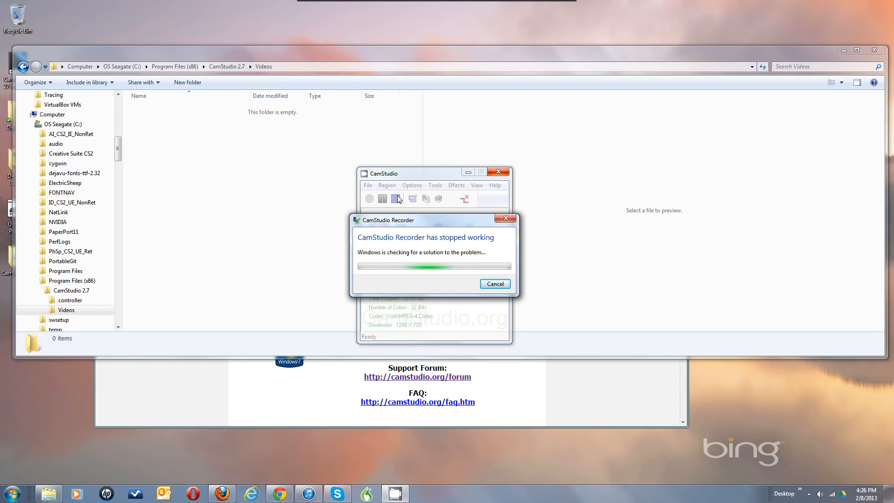
click(497, 284)
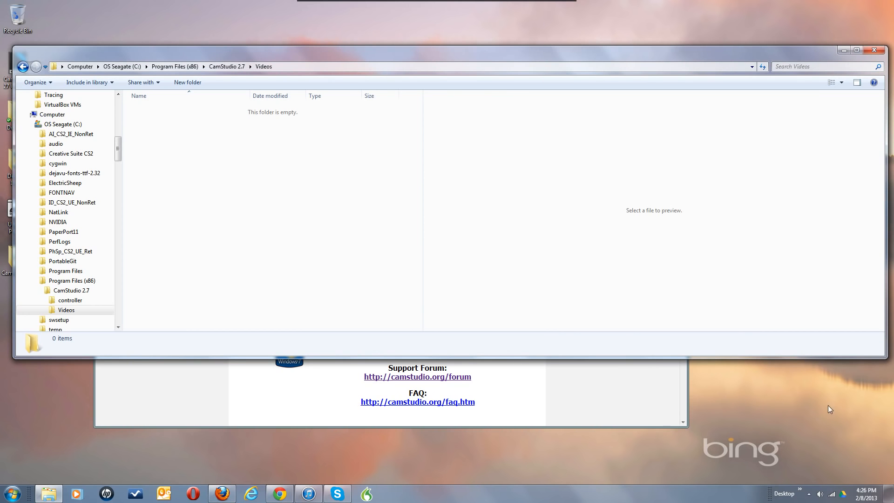
Bring the browser page camstudio.org to the front and restore the window of the other CamStudio recorder still running in the background.
click(808, 493)
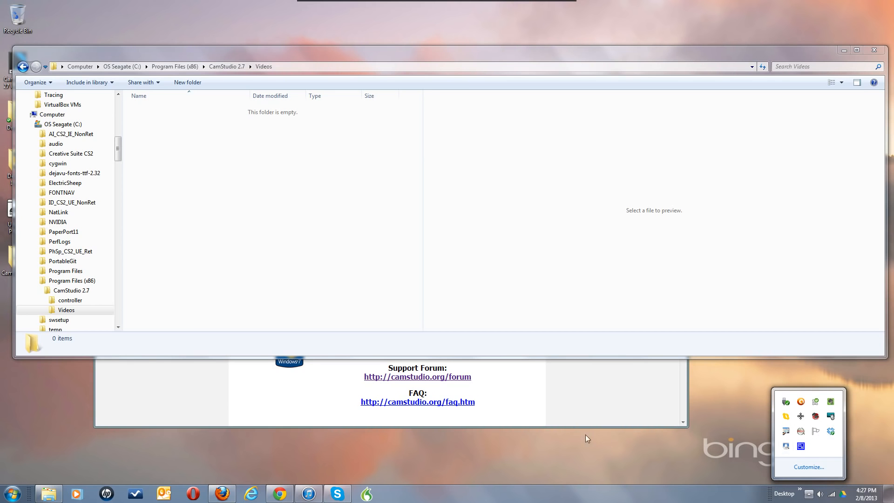
click(19, 496)
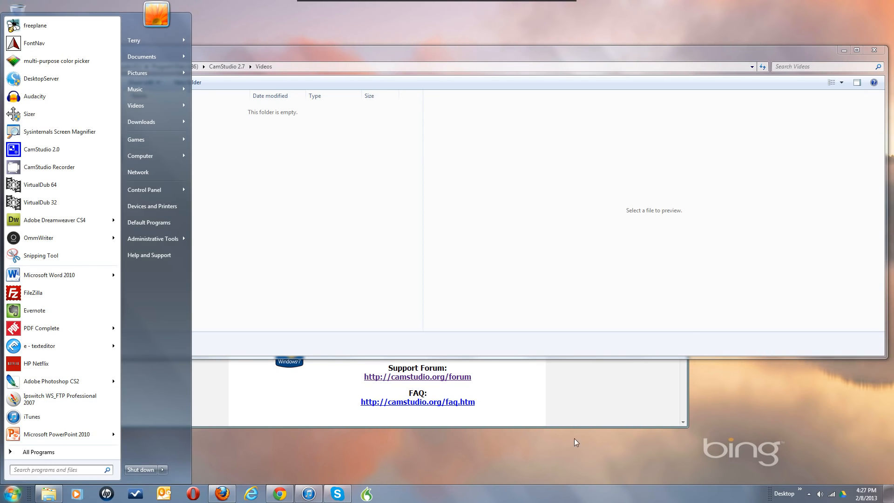
click(574, 403)
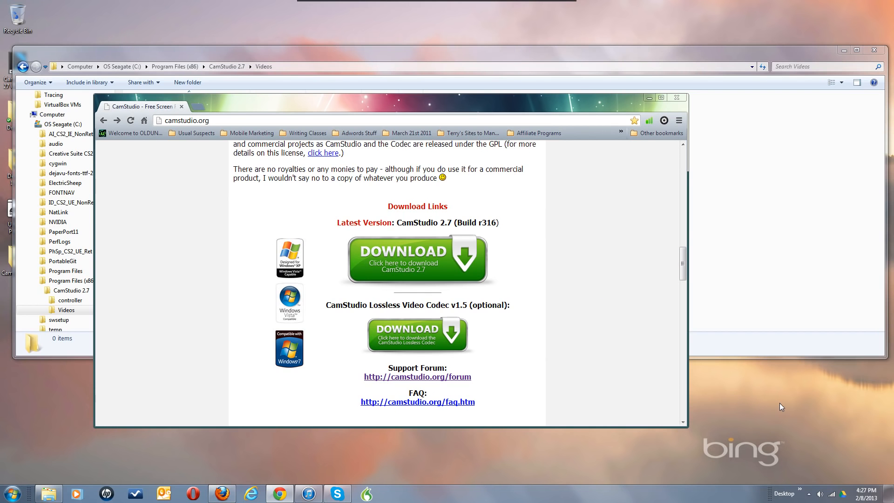
click(810, 494)
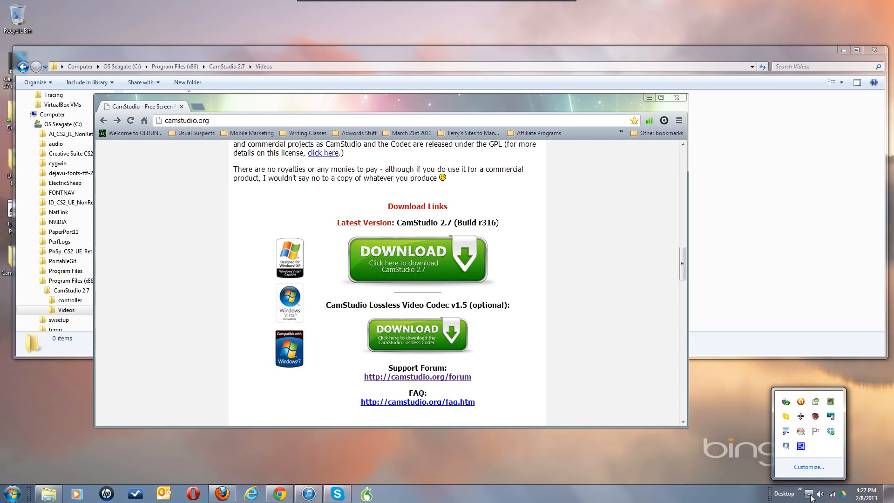
click(800, 446)
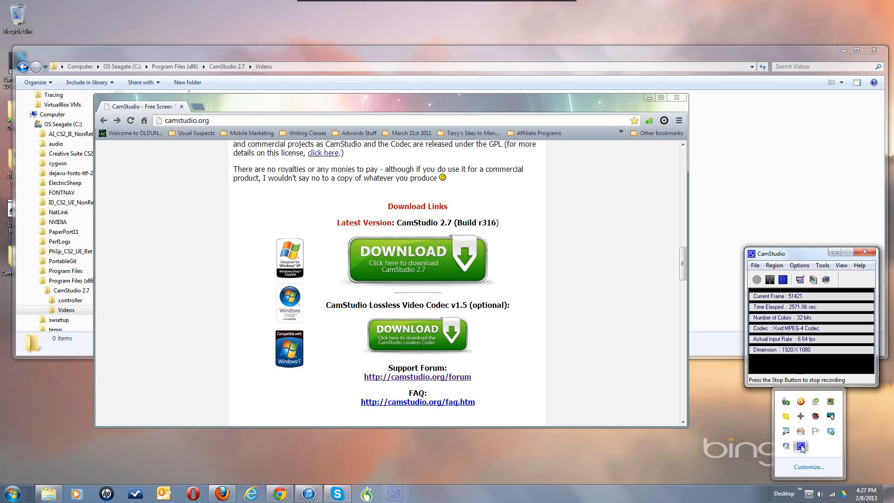